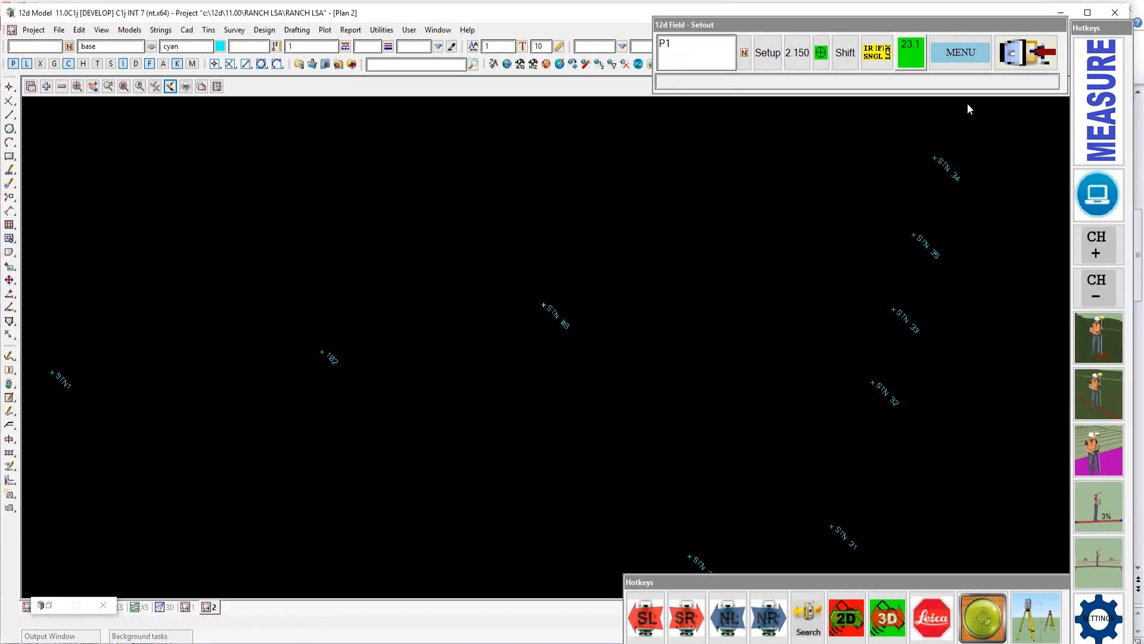
Step: Look through the field options list, close it, and restore the minimized Measurement Rounds window
left_click(959, 61)
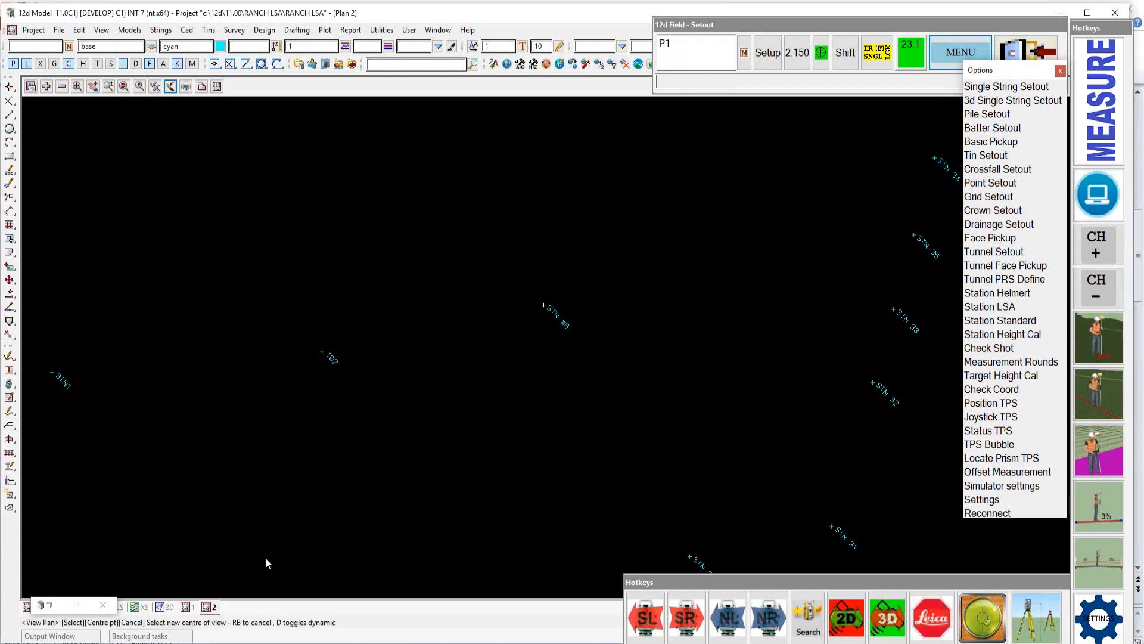
left_click(1060, 72)
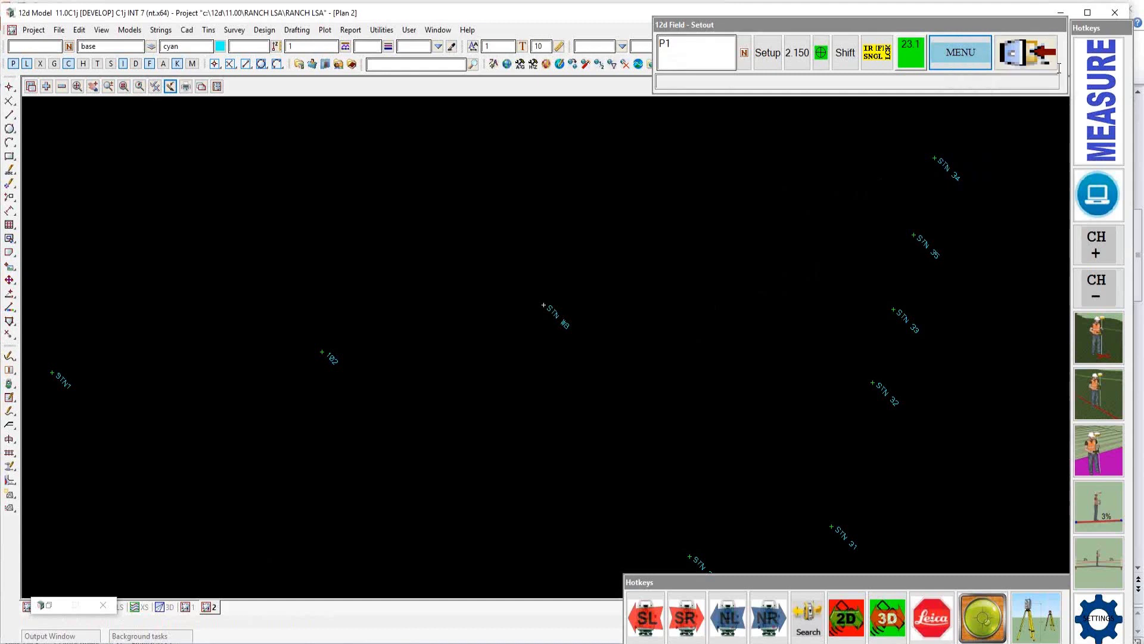
left_click(49, 604)
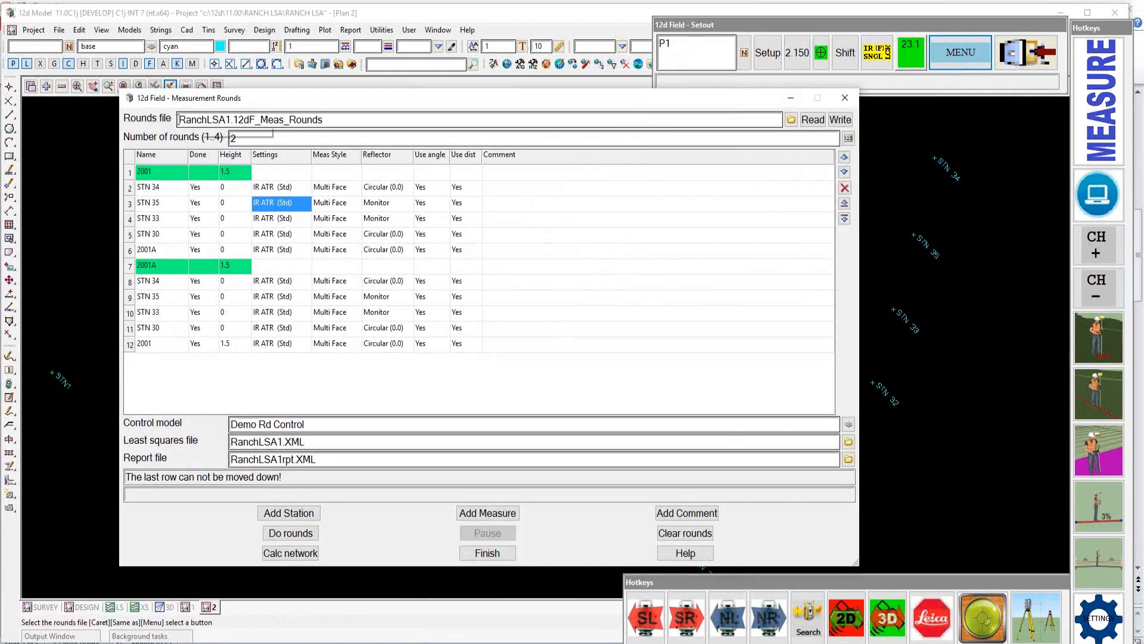
Step: Review the rounds file name, the number of rounds and the ID and height settings of station 2001
left_click_drag(179, 119, 376, 136)
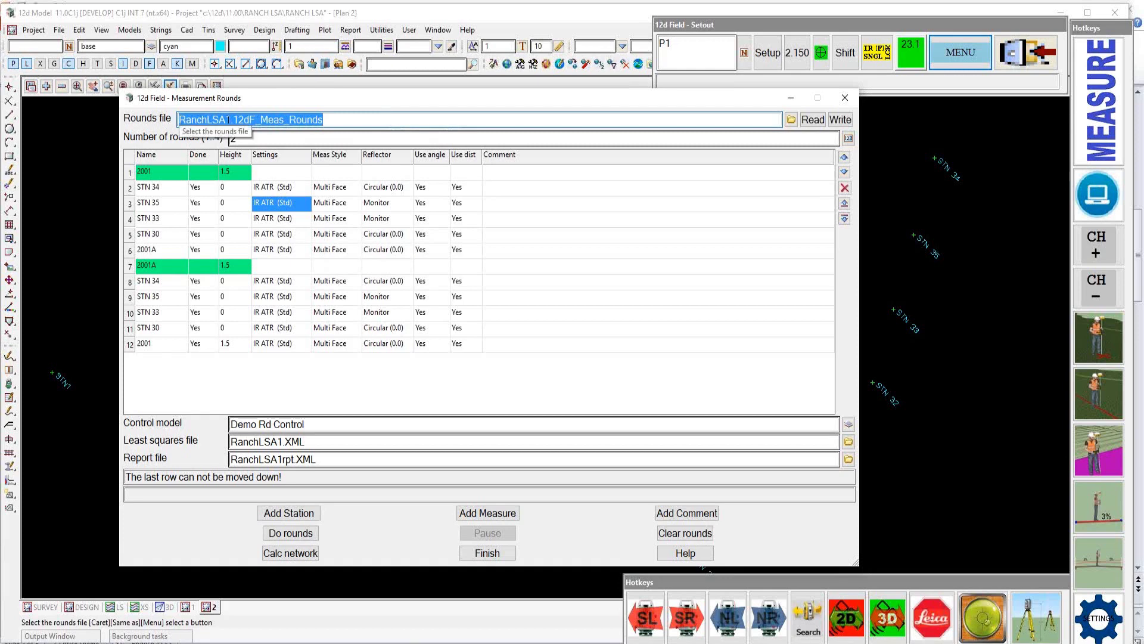
left_click(810, 123)
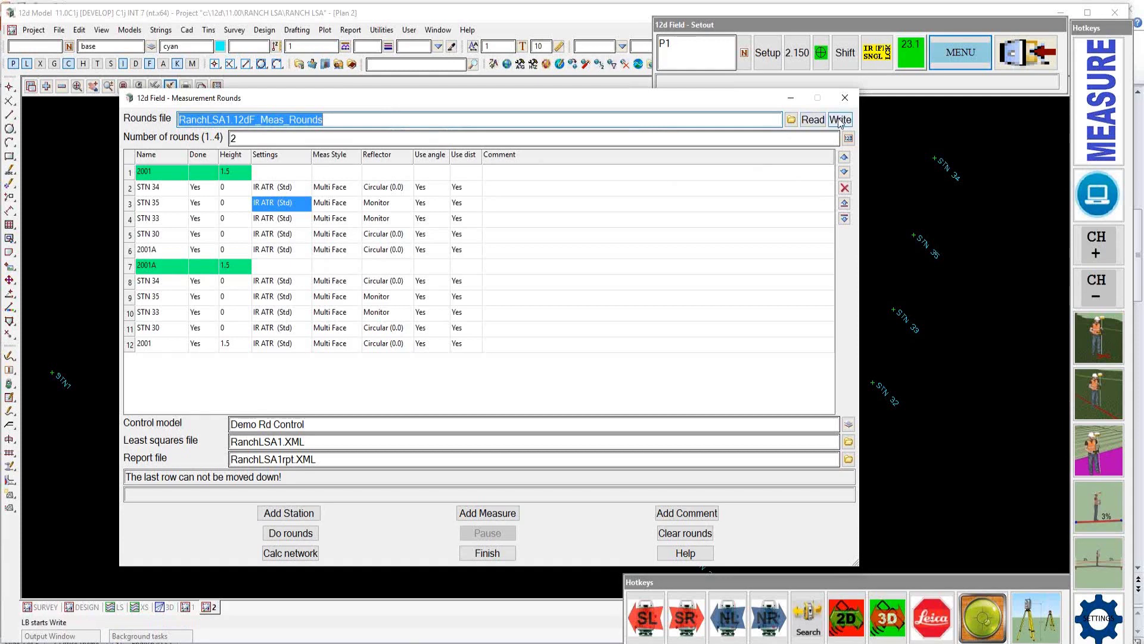
left_click(235, 138)
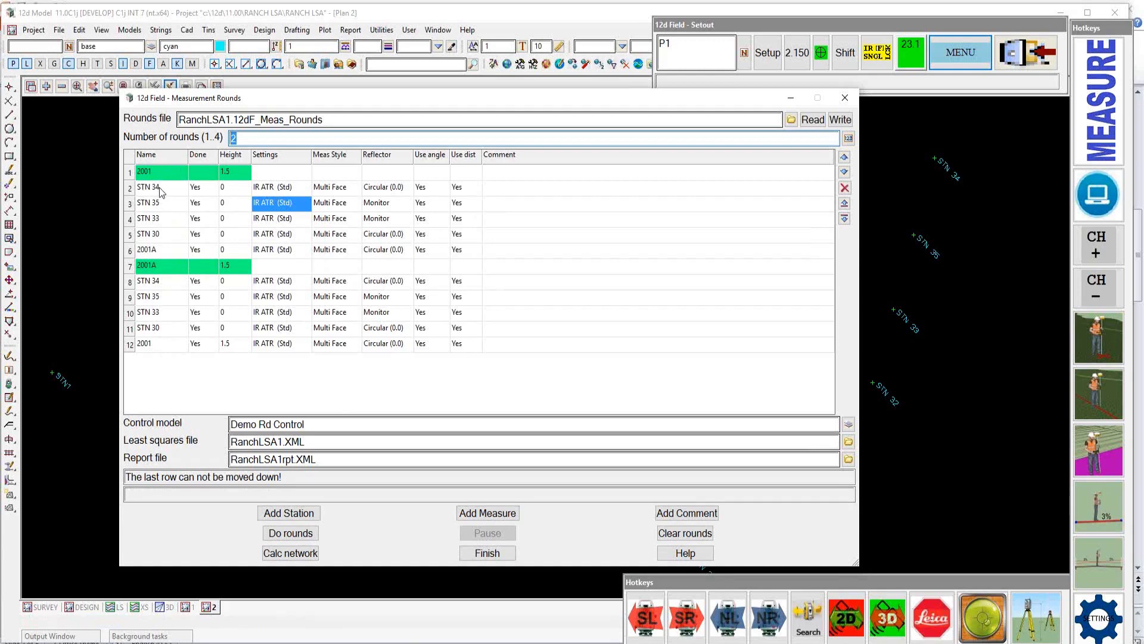
double_click(173, 176)
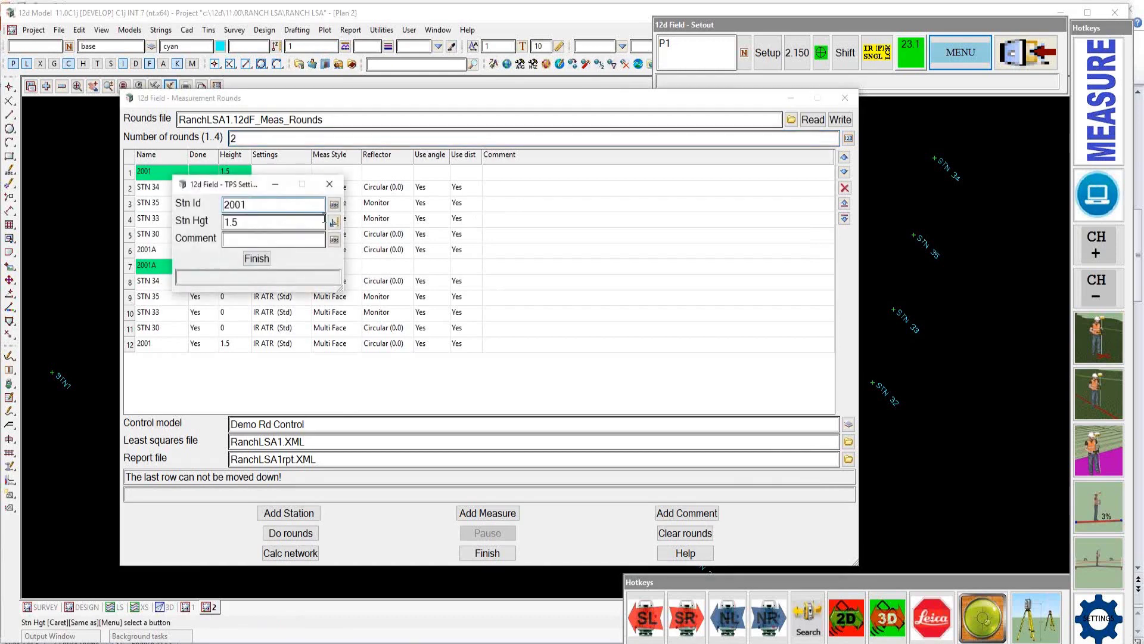
left_click(329, 184)
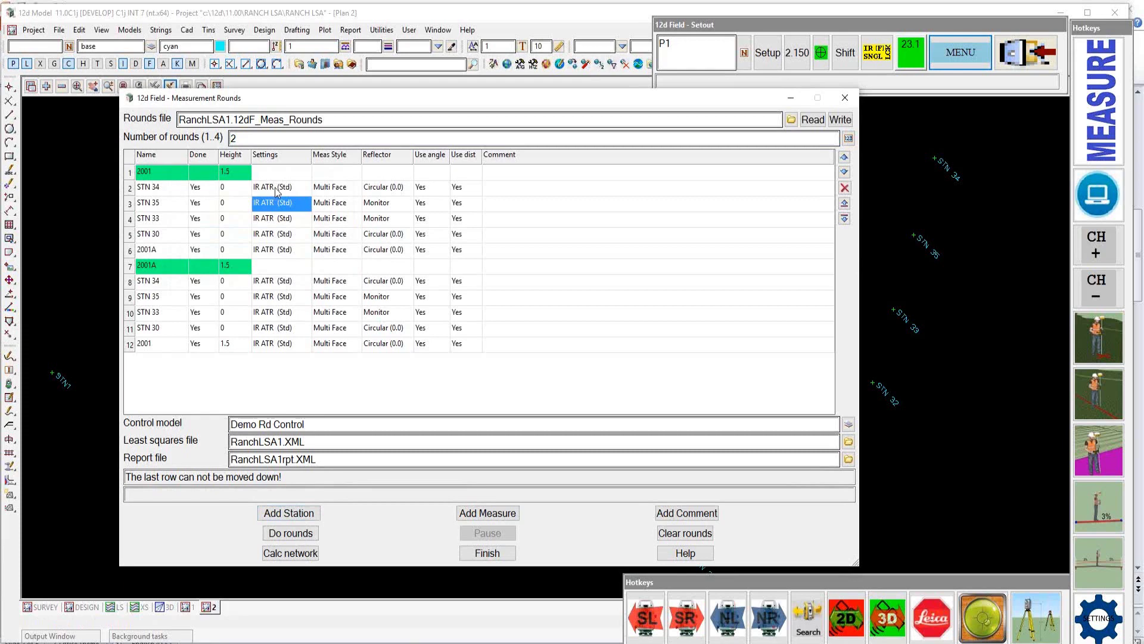
Step: Add a new station to the end of the rounds list with the station ID STN50
left_click(290, 513)
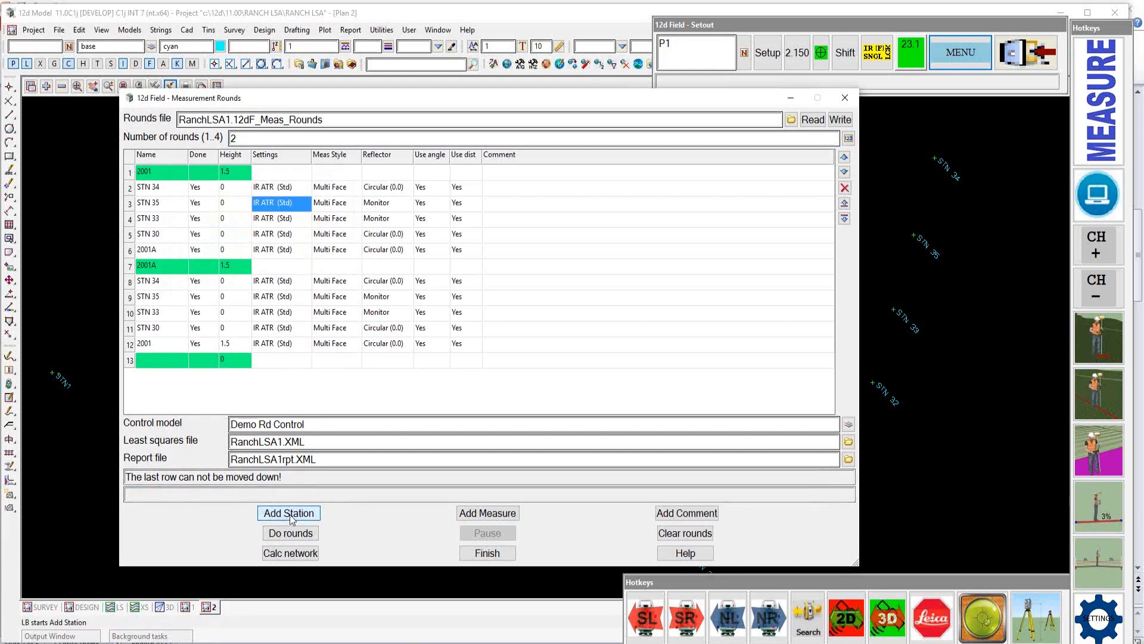
double_click(160, 360)
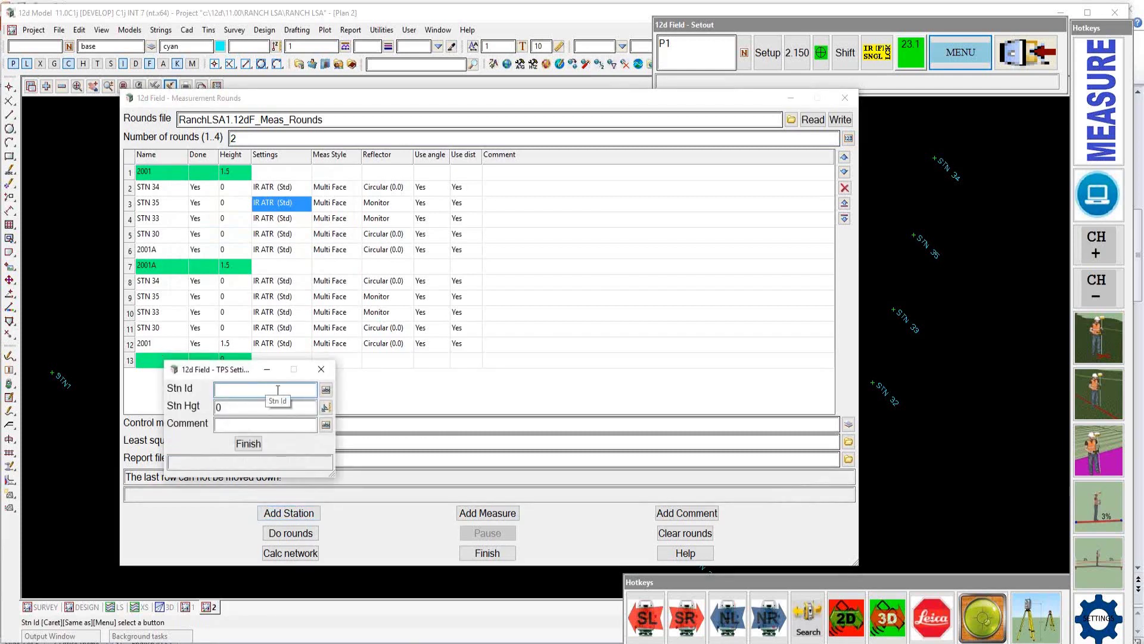
type("STN50")
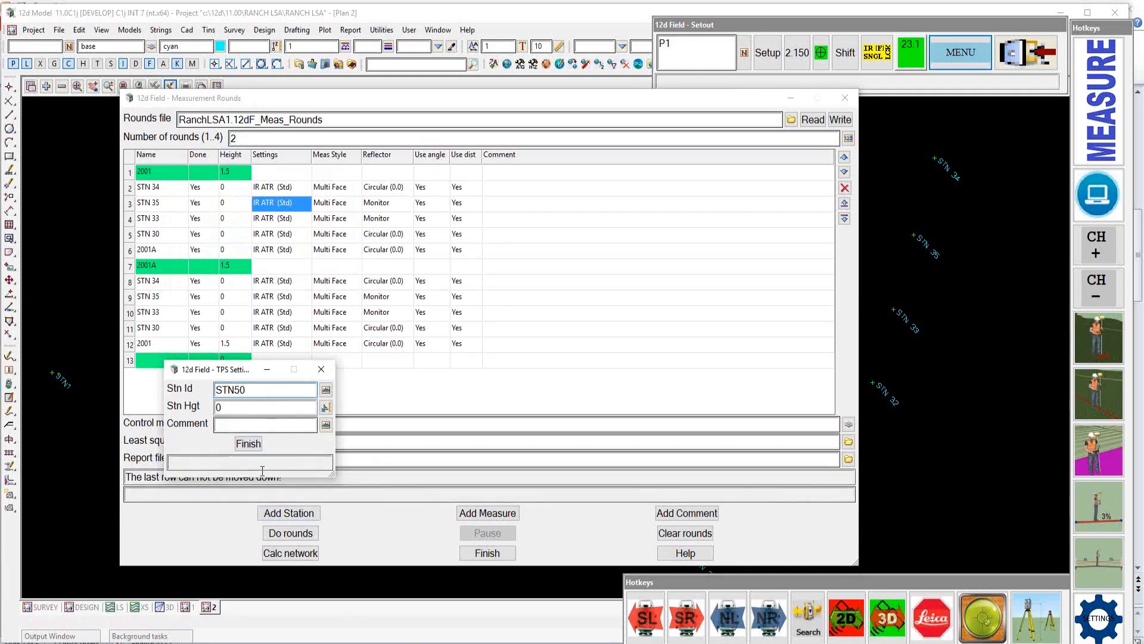
left_click(255, 449)
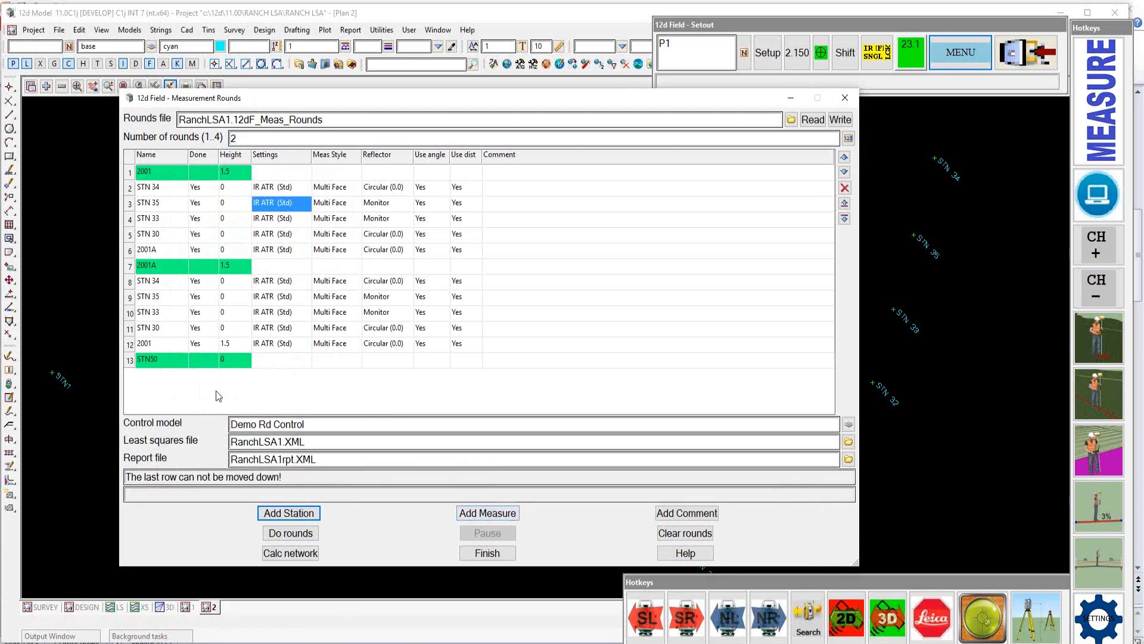
Step: Add a measurement under STN50 with station ID STN 35 and a height of 1.4
left_click(499, 515)
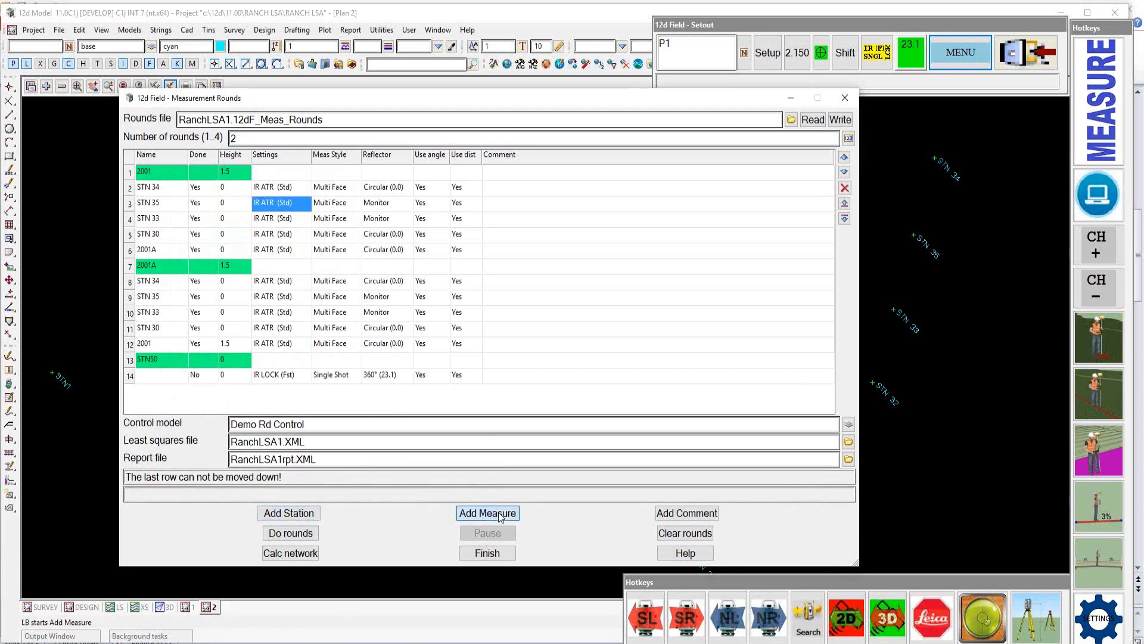
double_click(162, 376)
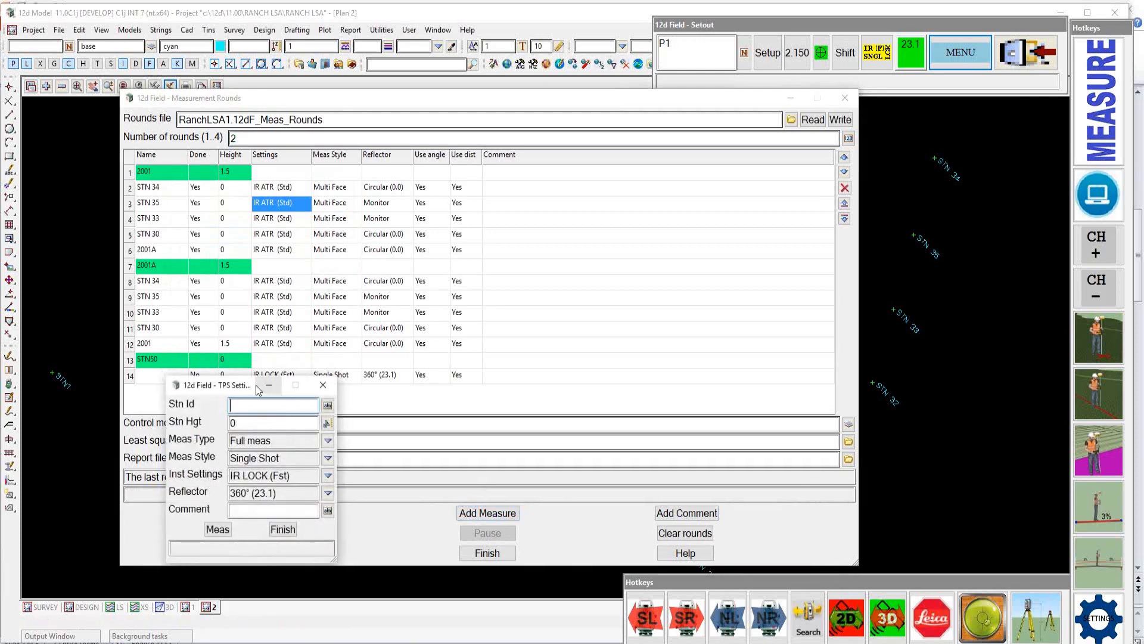
left_click_drag(240, 382, 533, 253)
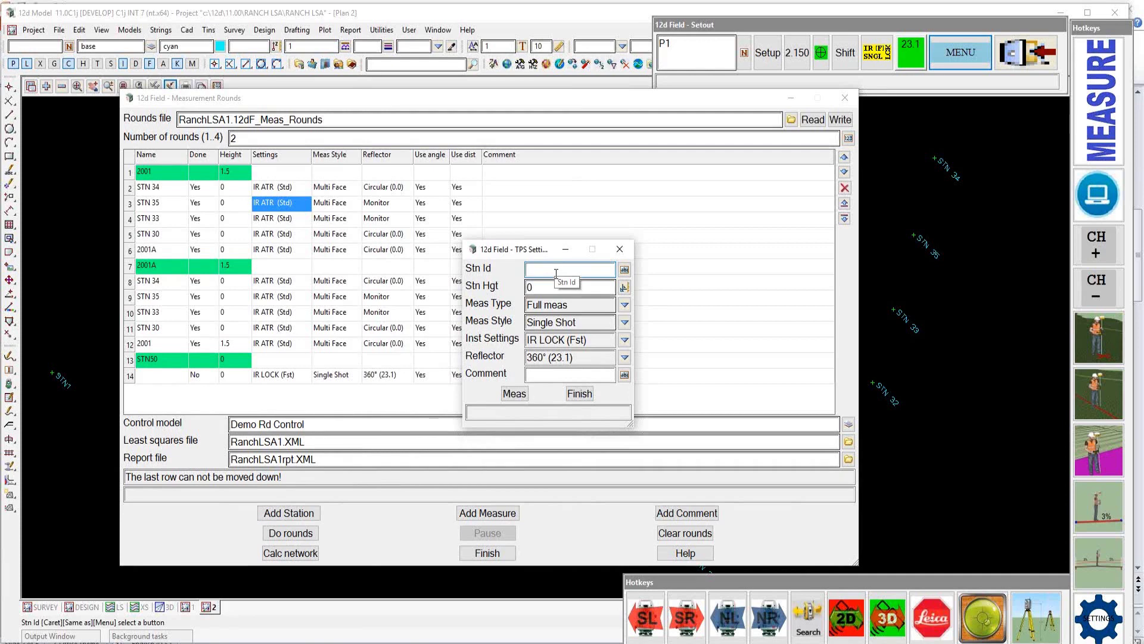
type("TN")
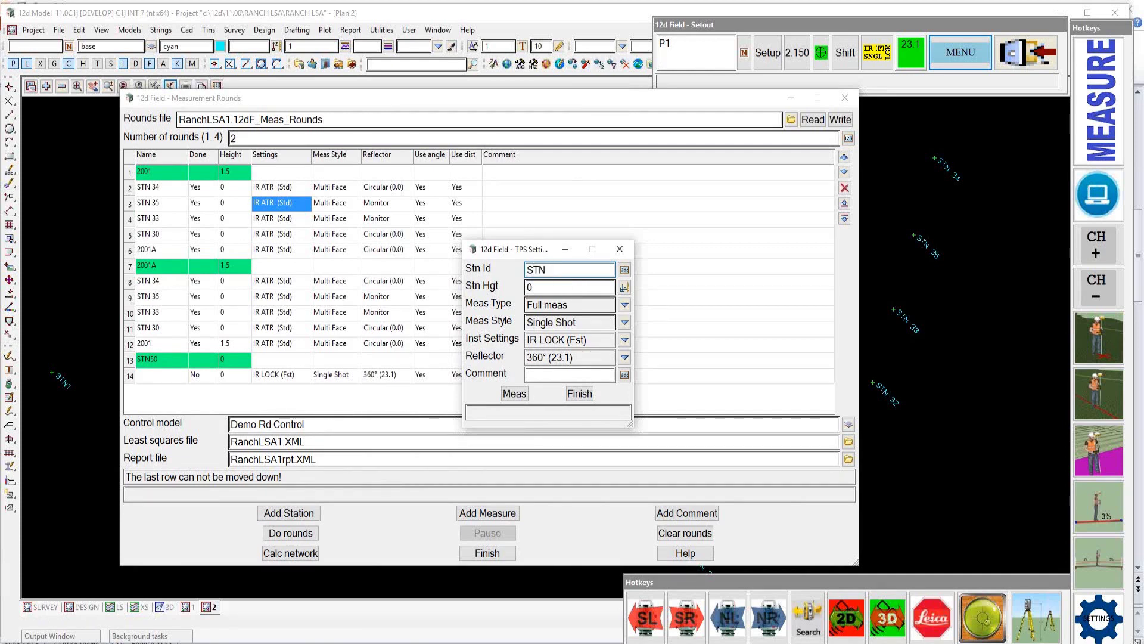
type(" 35")
double_click(528, 287)
key("BackSpace")
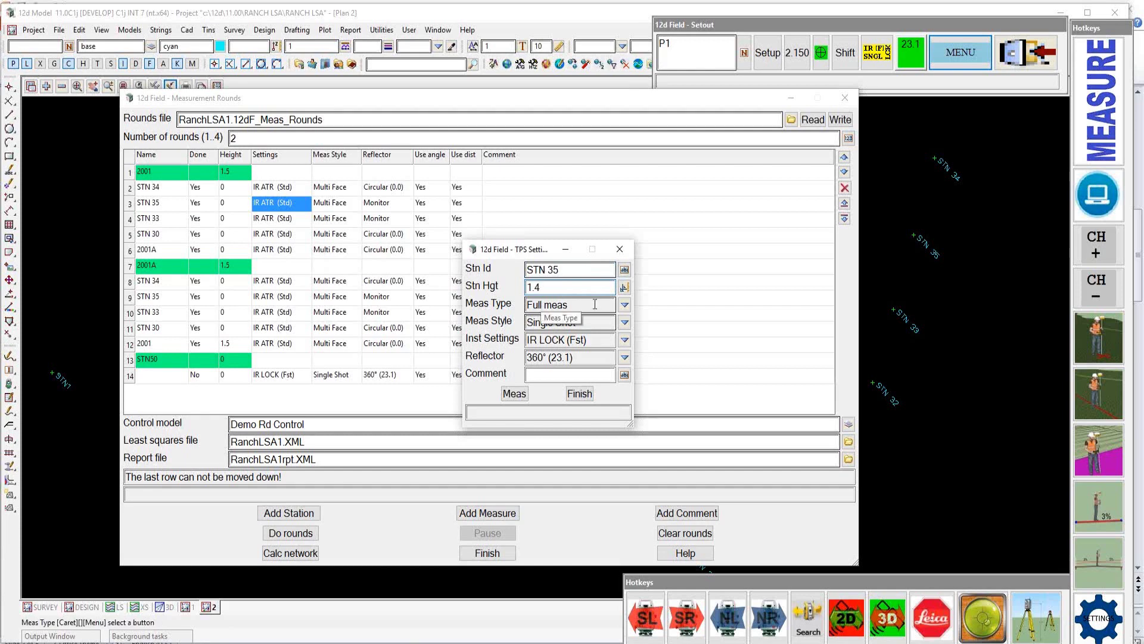
Step: Check the measurement type choices for STN 35, keep Full meas, and set the measurement style to Multi Face
left_click(624, 304)
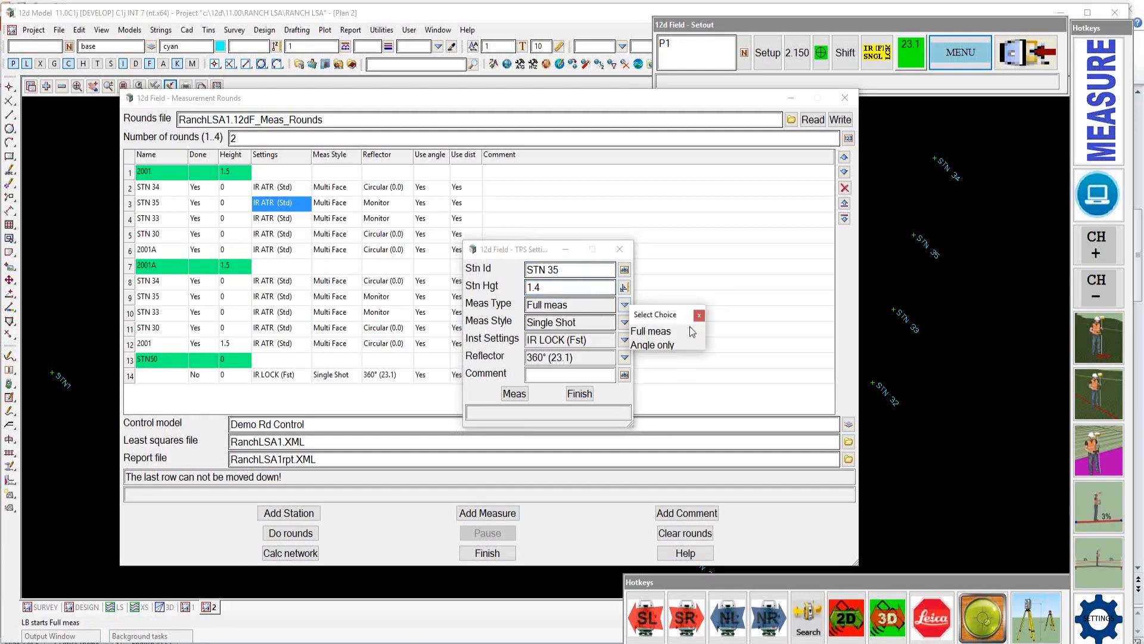
left_click(700, 314)
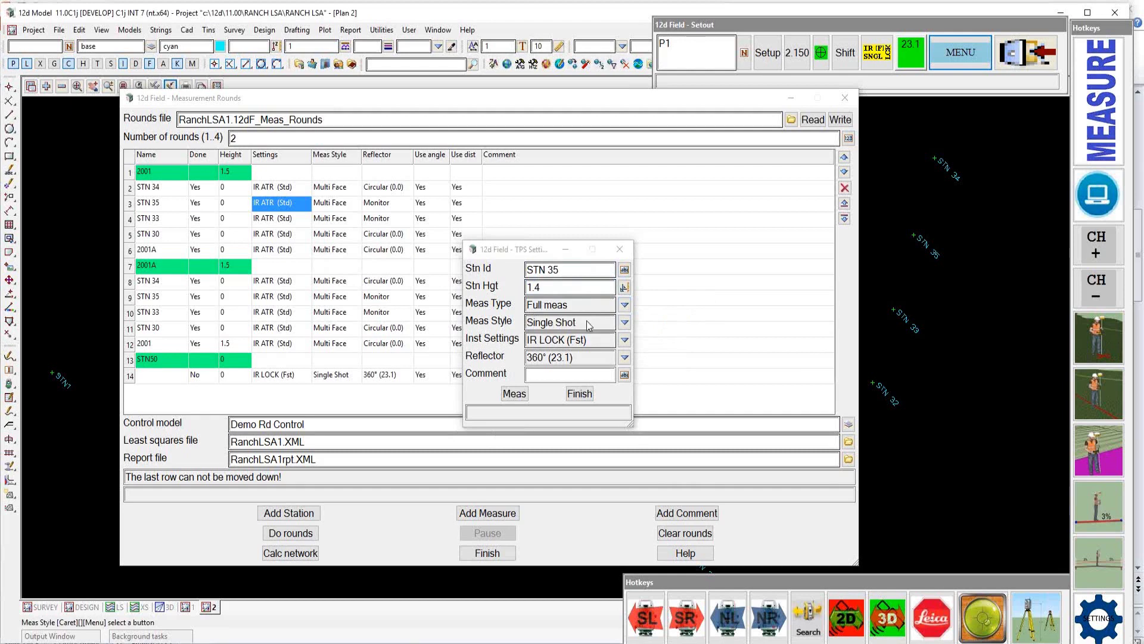
left_click(625, 323)
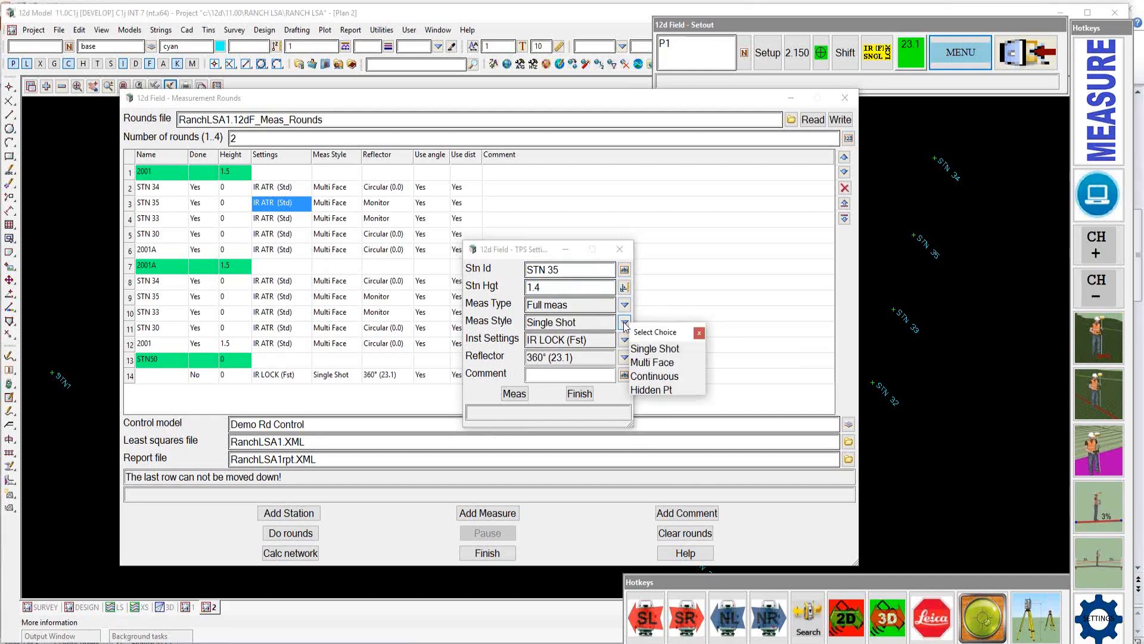
left_click(652, 363)
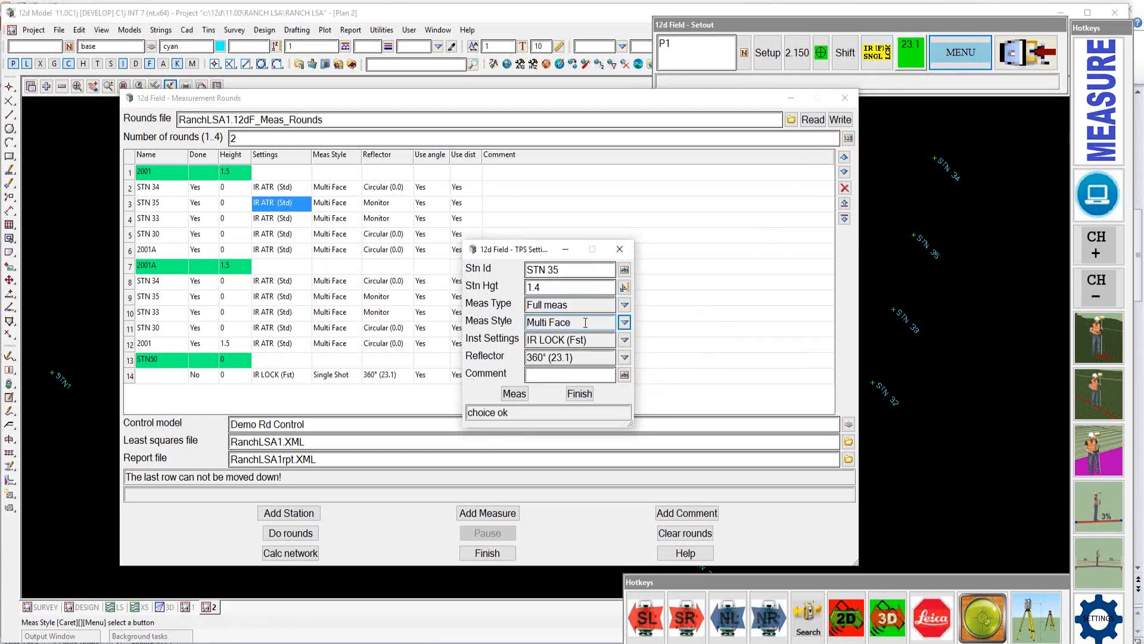
Step: Check the general TPS settings for measurement style, instrument settings and reflector, and close them without changes
left_click(881, 53)
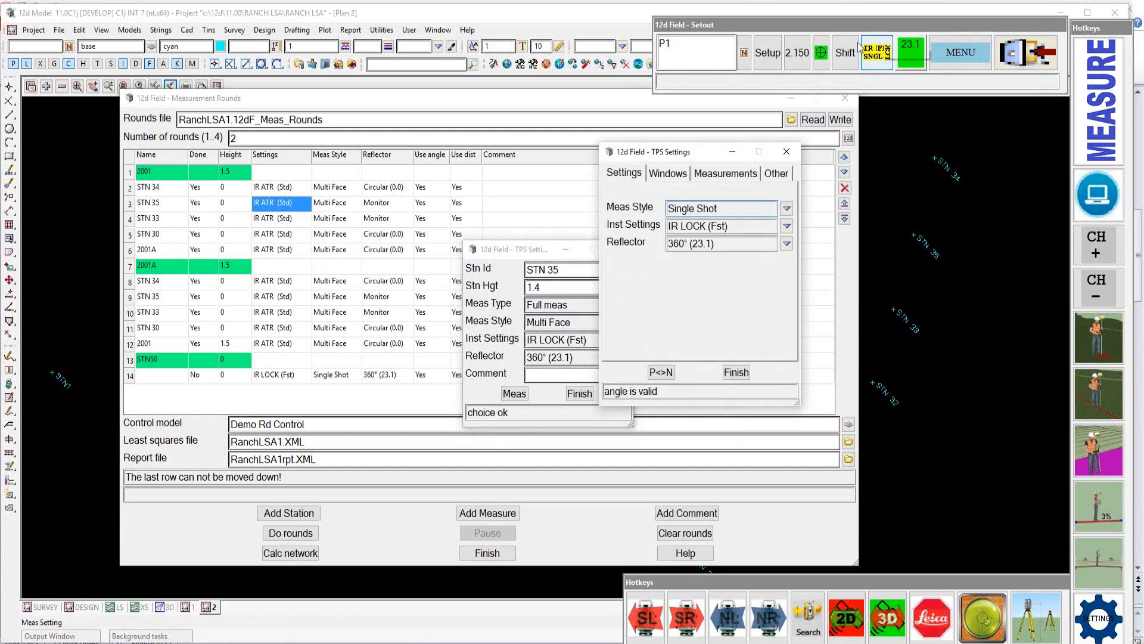
left_click_drag(703, 151, 829, 136)
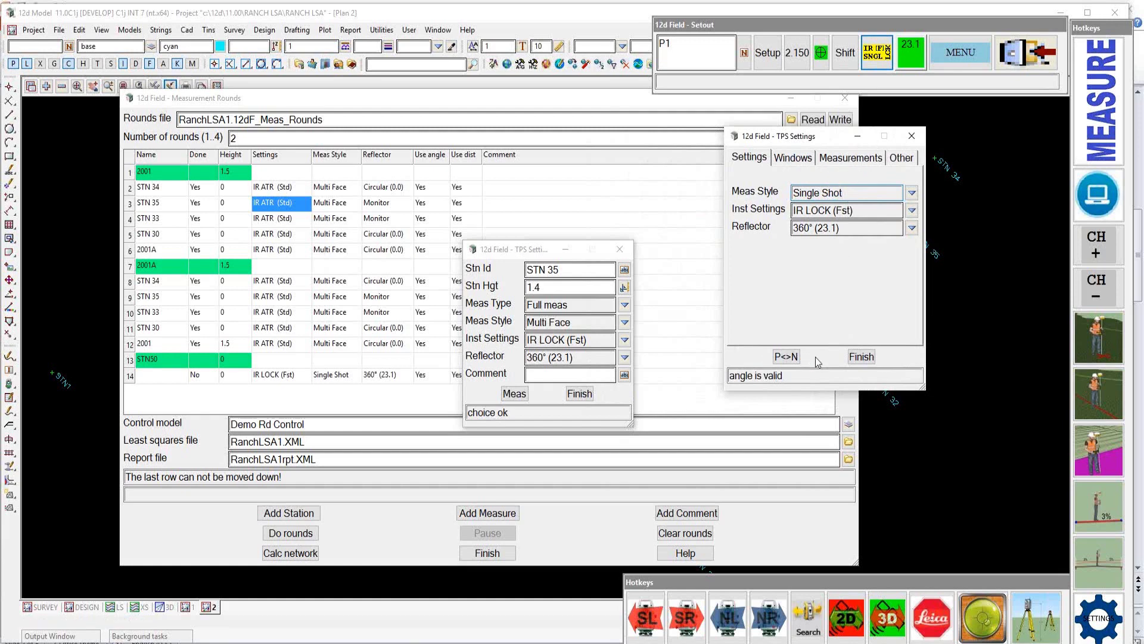
left_click(861, 355)
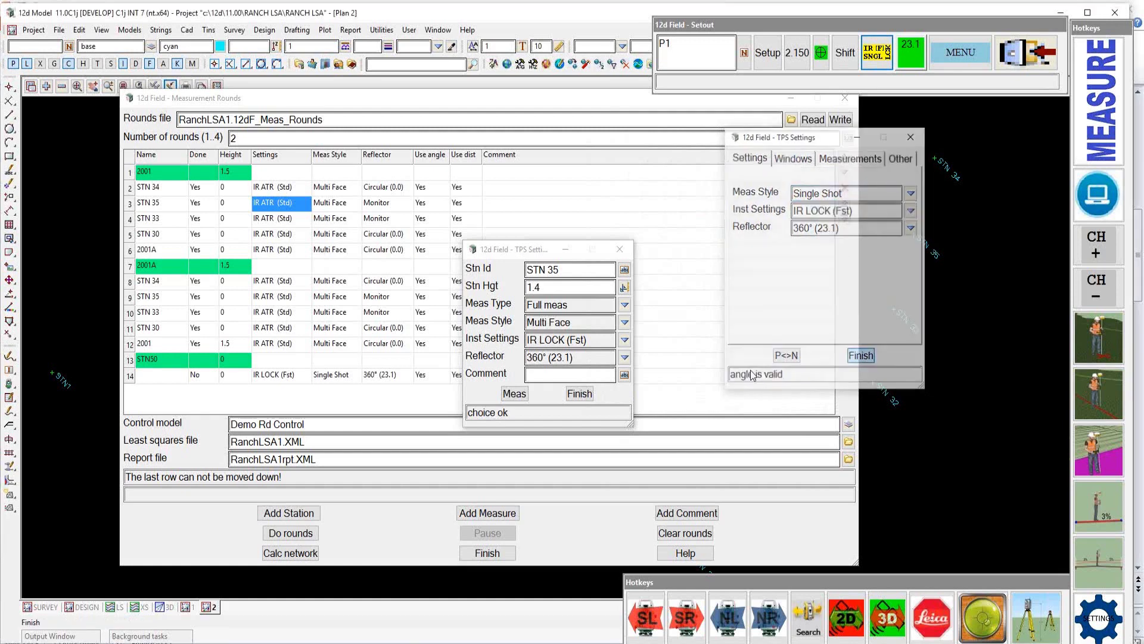
Step: Switch the STN 35 measurement's instrument settings to RL and back to IR ATR (Std), giving the Circular (0.0) reflector
left_click(625, 341)
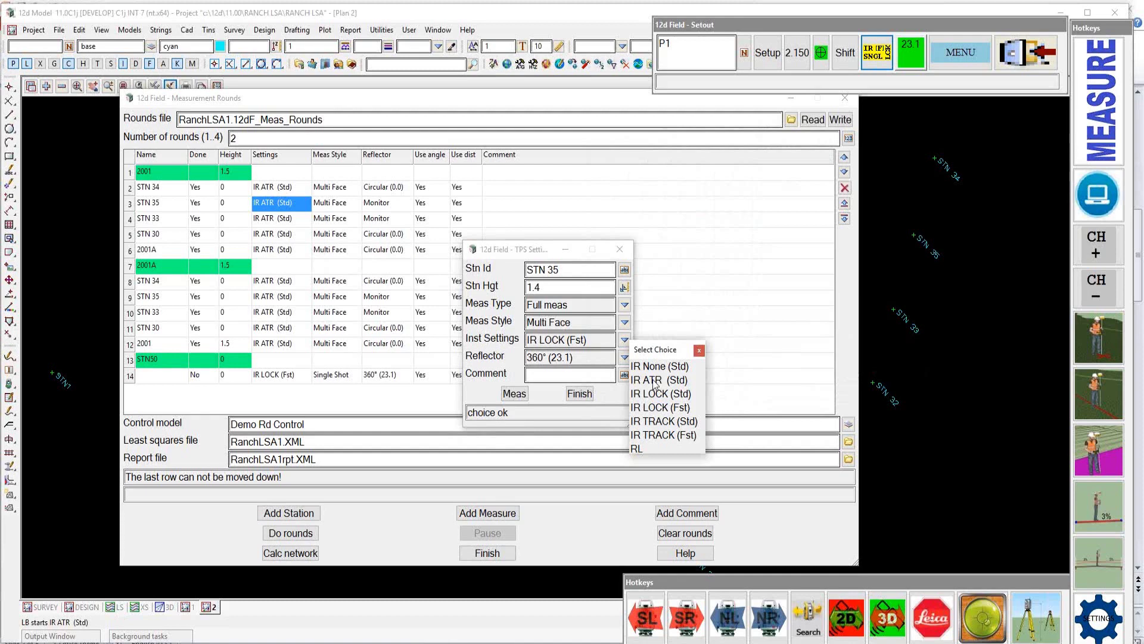
left_click(654, 381)
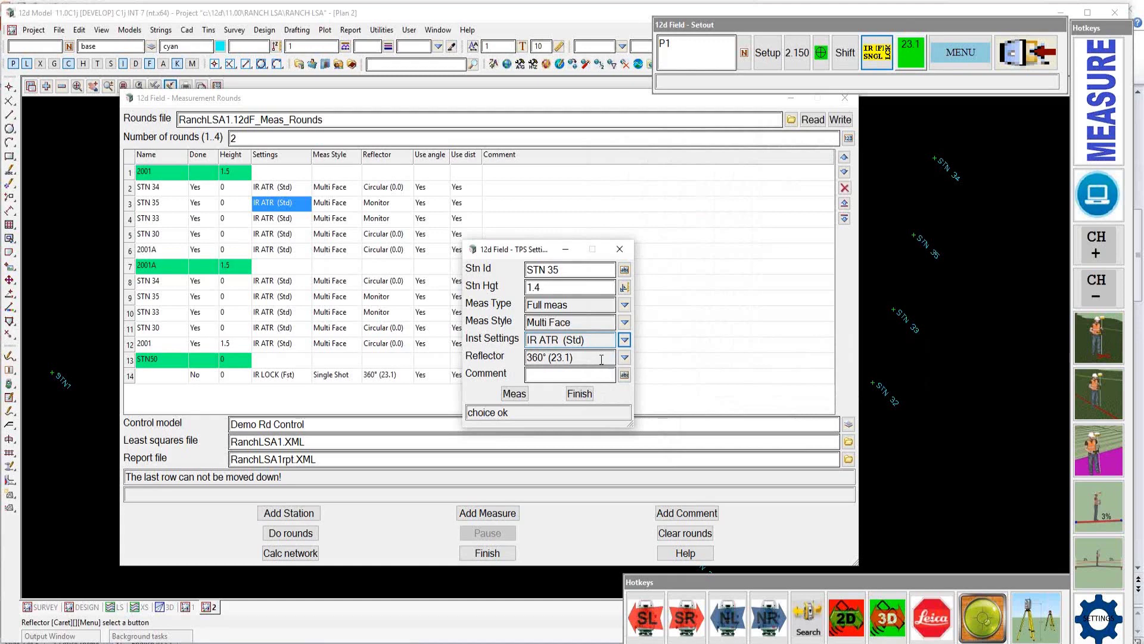
left_click(625, 340)
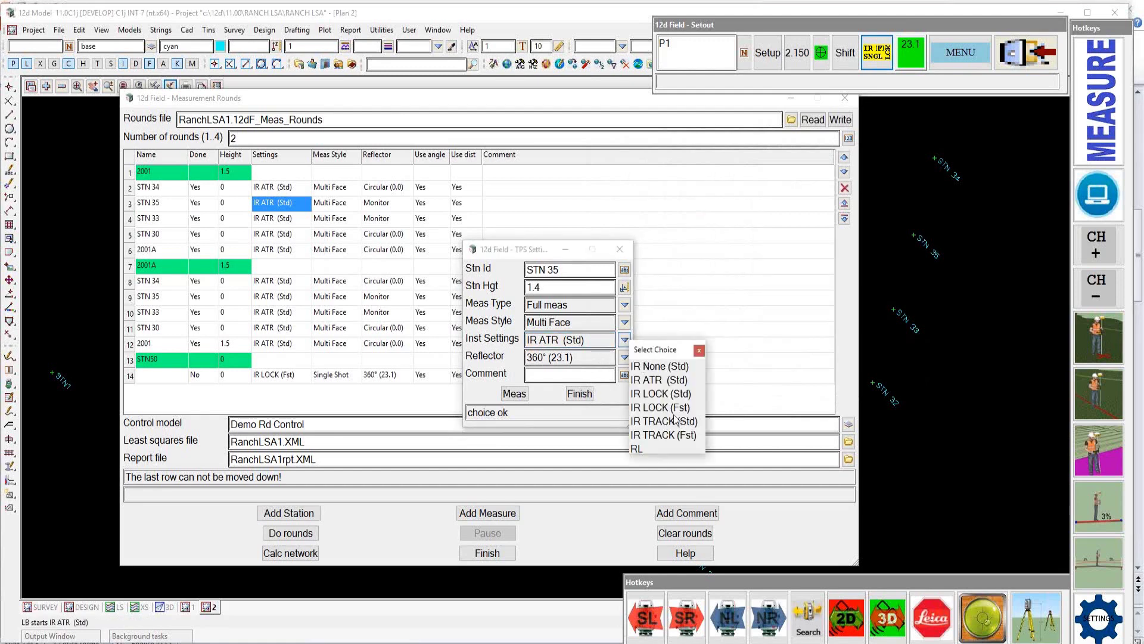
left_click(663, 449)
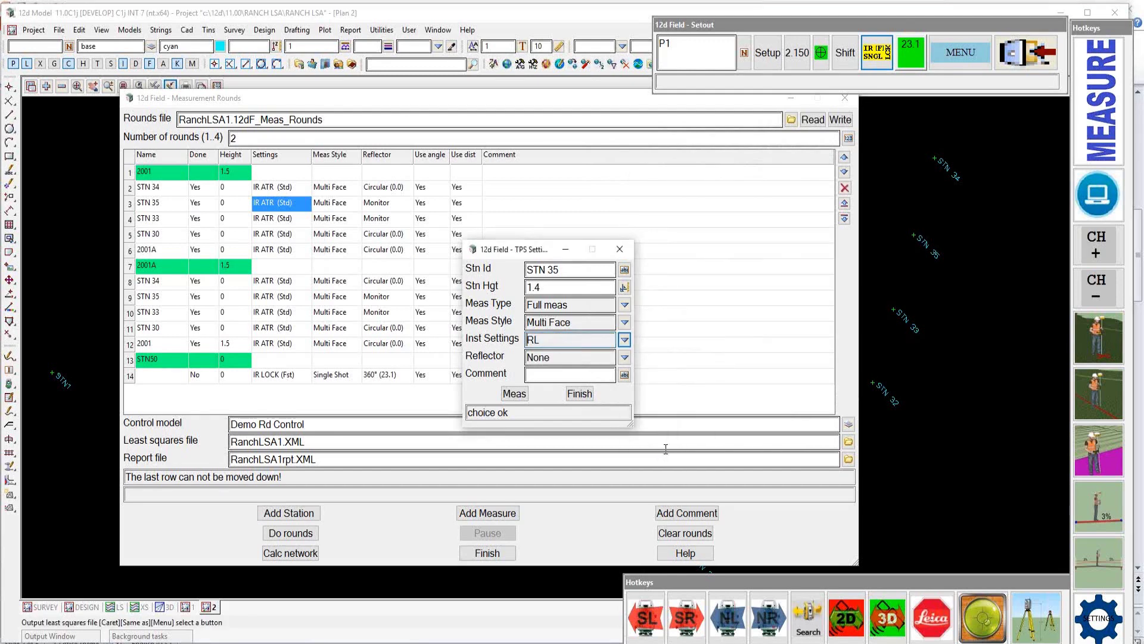
left_click(625, 341)
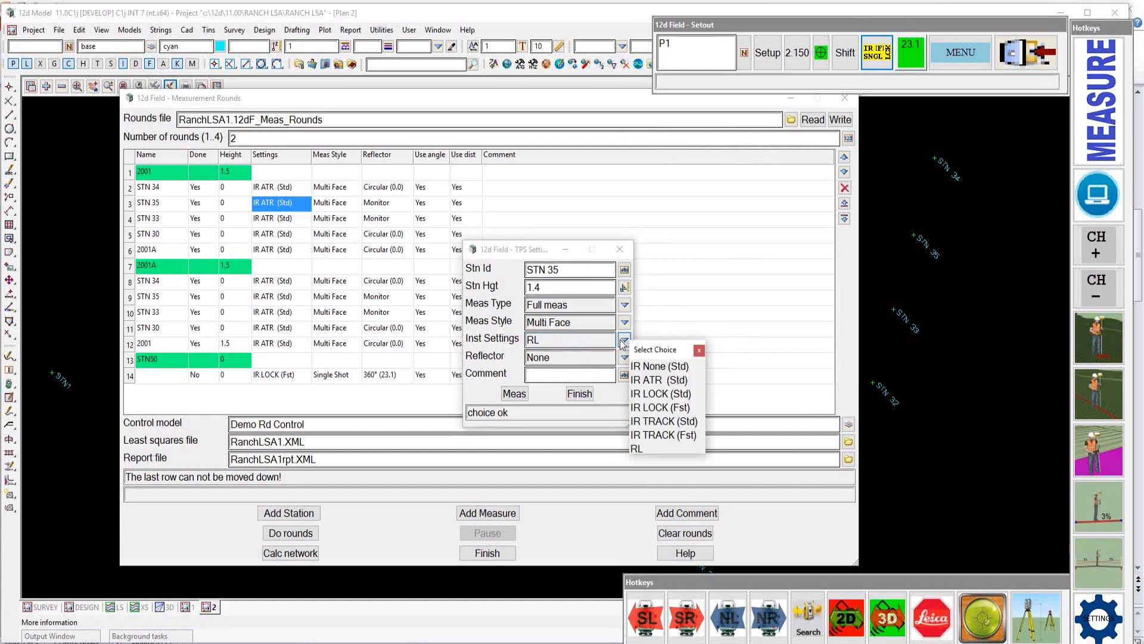
left_click(655, 379)
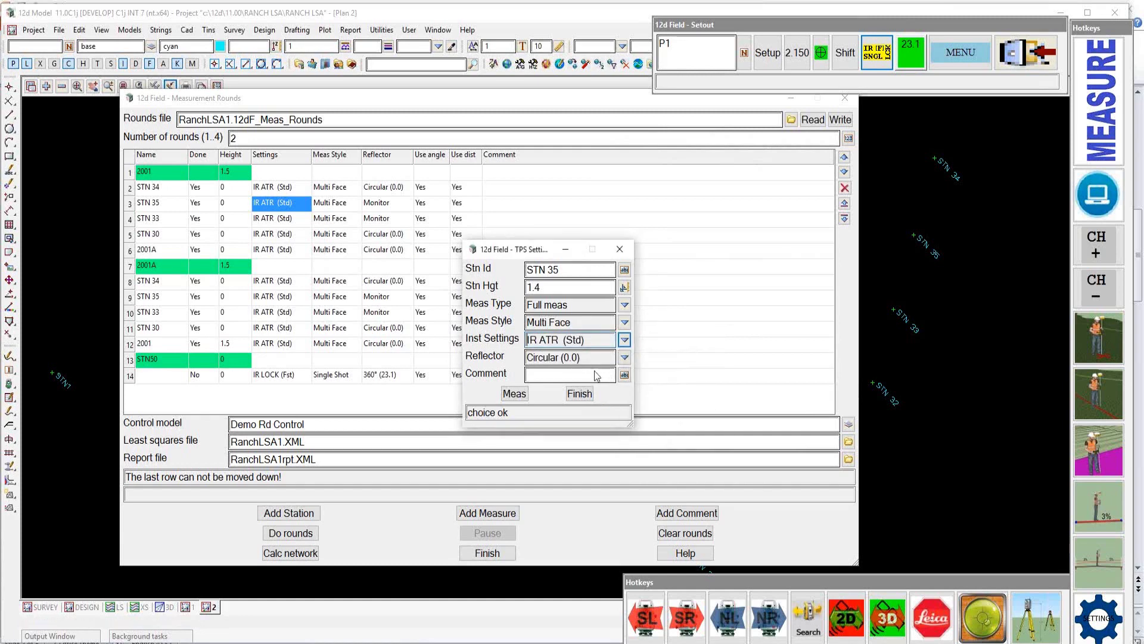
Step: Review the available reflector types for the STN 35 measurement and close the list without changing the choice
left_click(624, 358)
left_click_drag(669, 371, 703, 286)
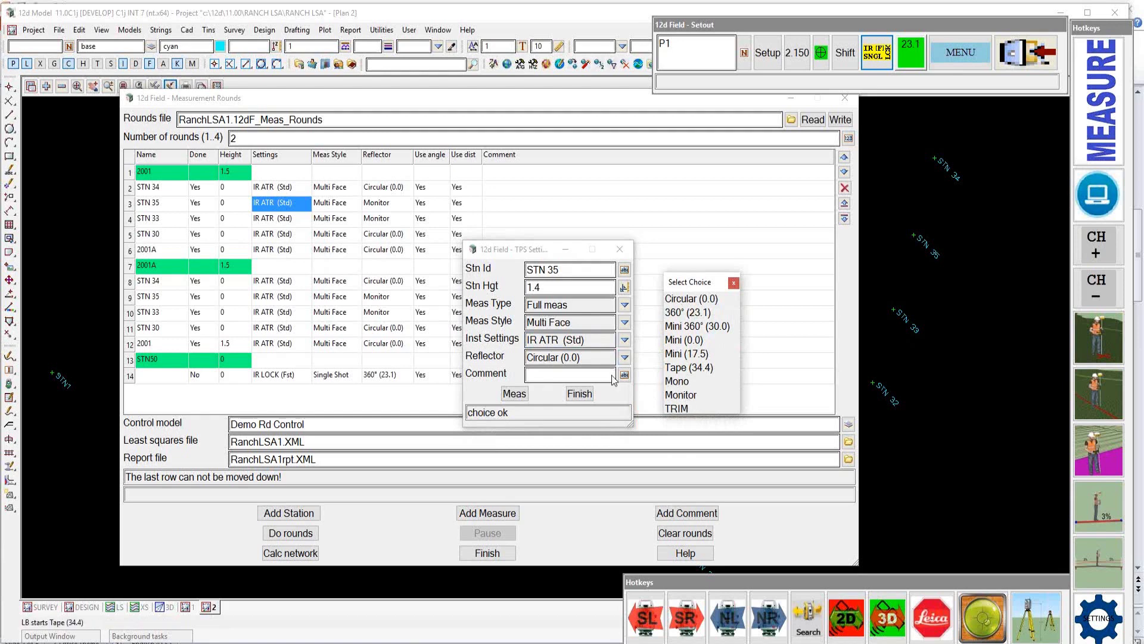
left_click(733, 284)
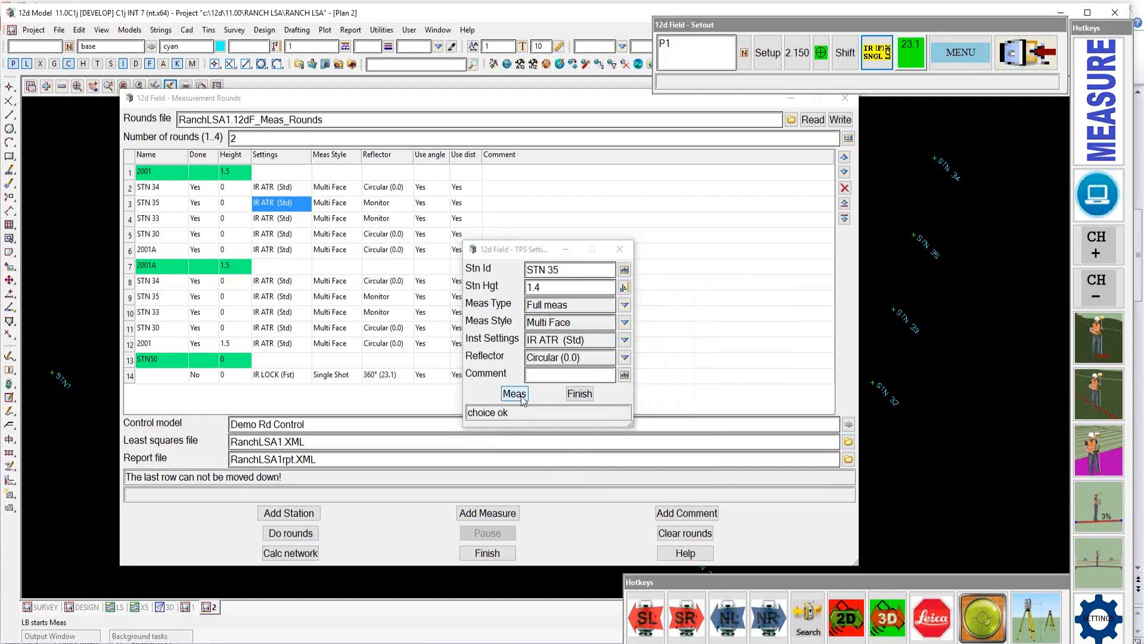
Step: Take the initial pointing measurement to STN 35 and finish the measurement's settings
left_click(581, 396)
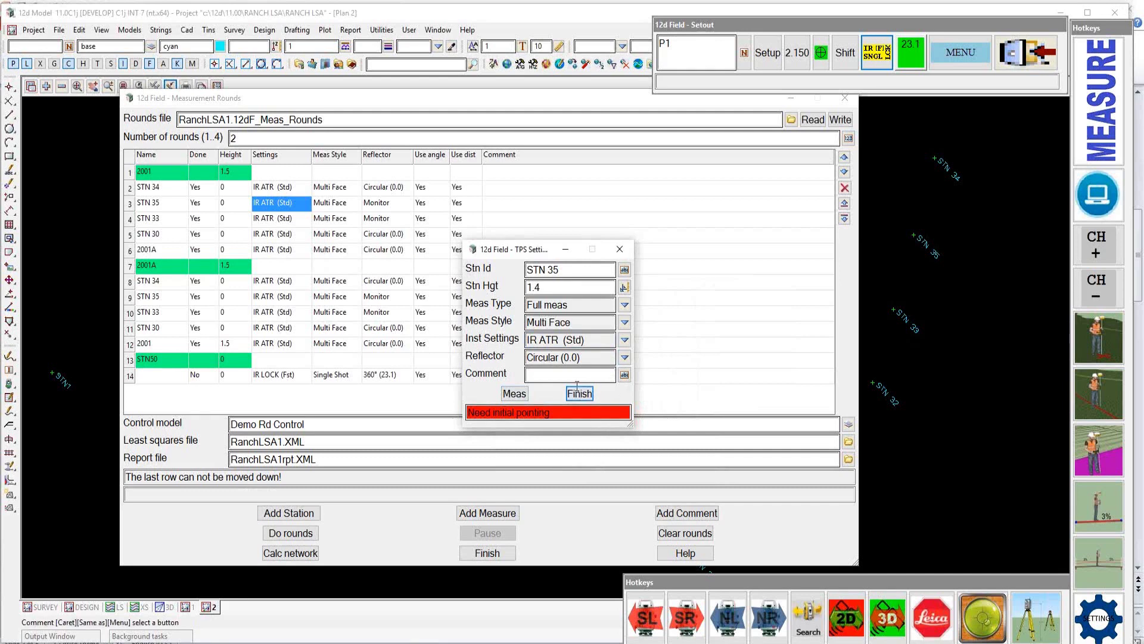
left_click(515, 394)
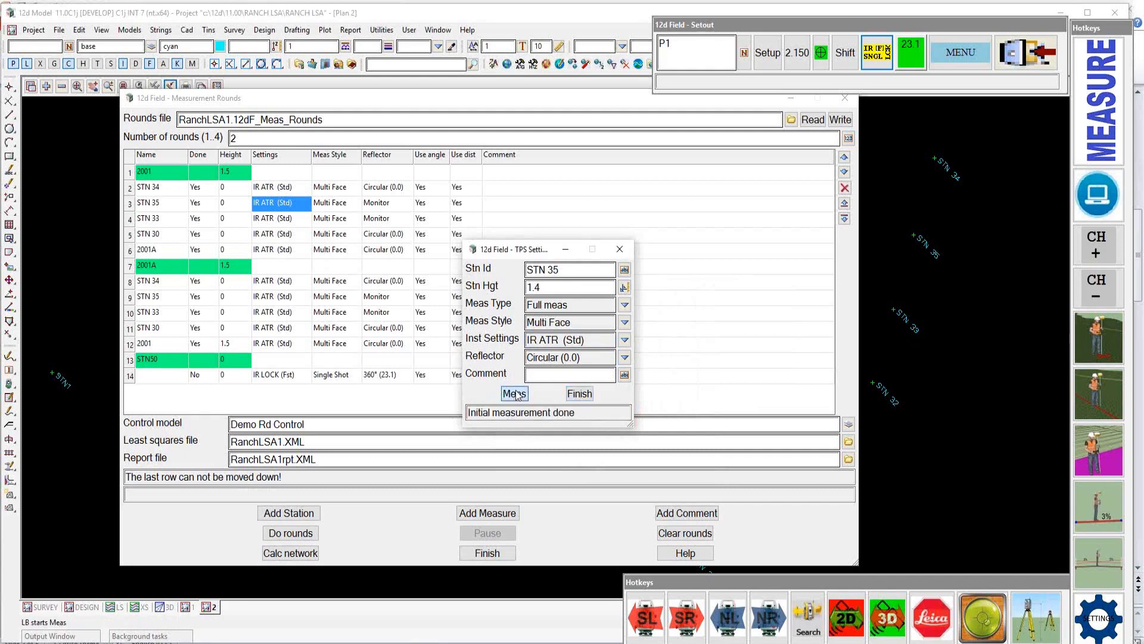
left_click(578, 395)
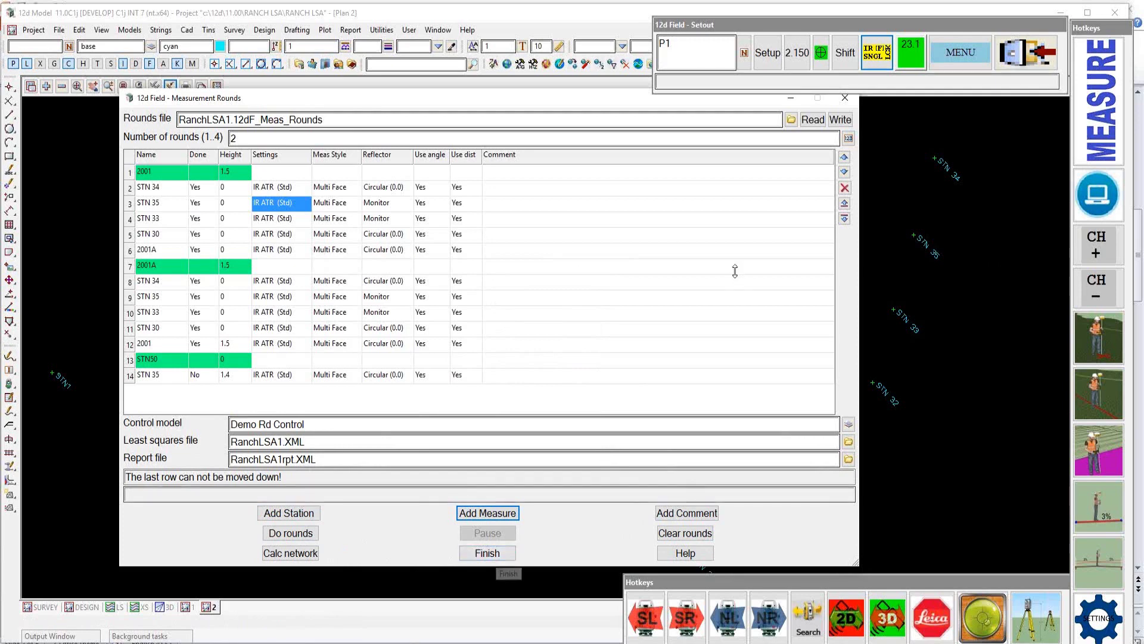
Step: Play the MR2705 instrument video in Films & TV and return to the Measurement Rounds dialog in 12d Model
left_click(790, 100)
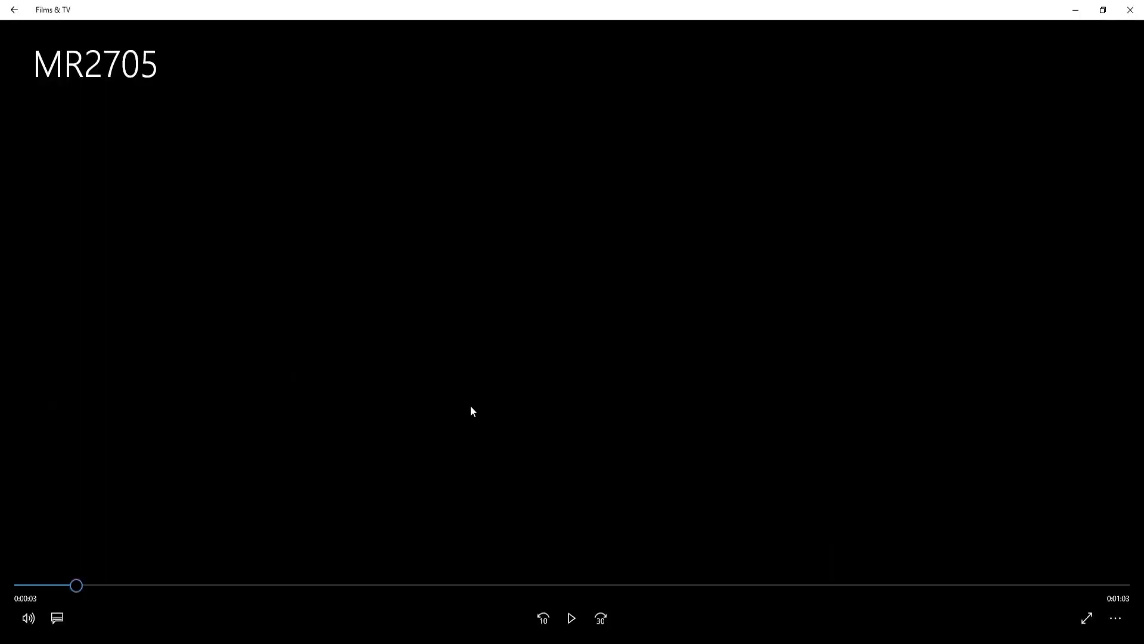
left_click(571, 619)
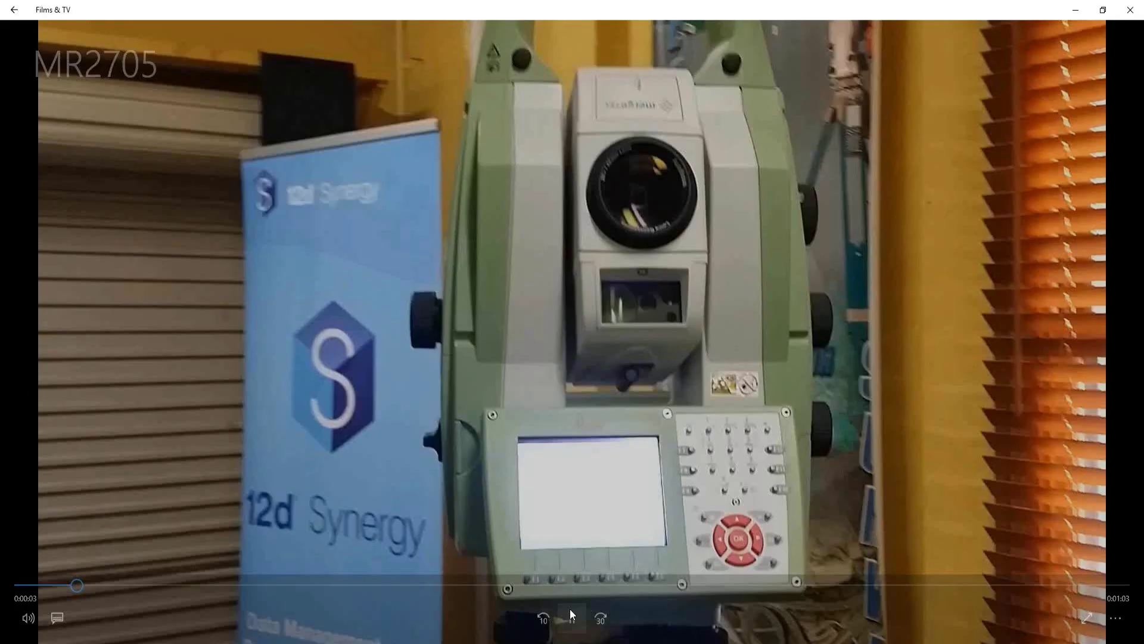
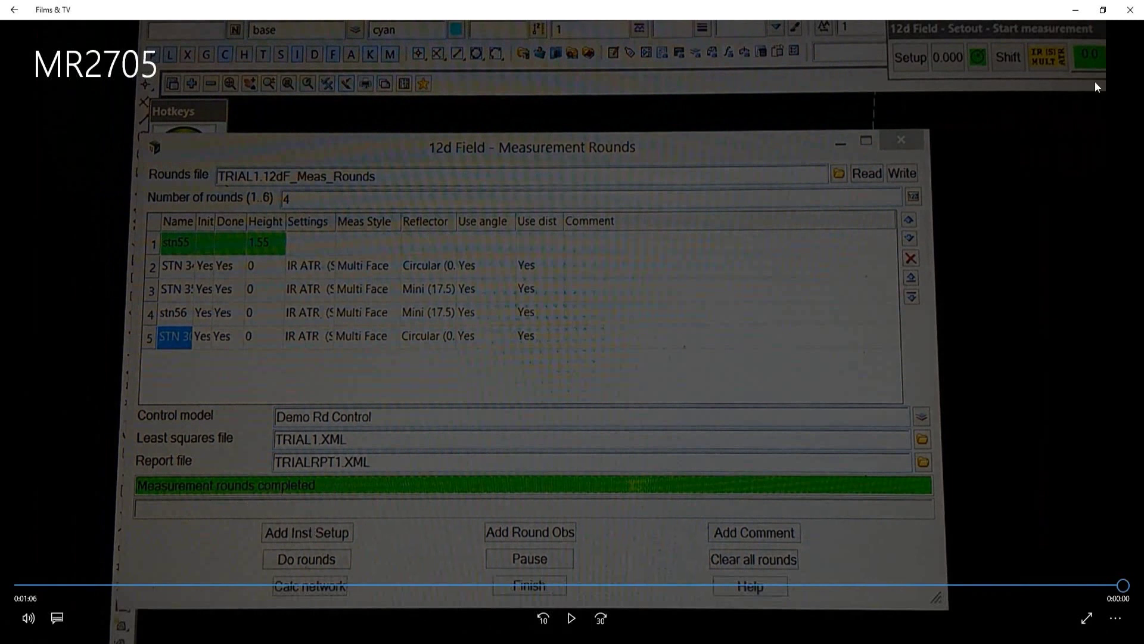
left_click(1076, 9)
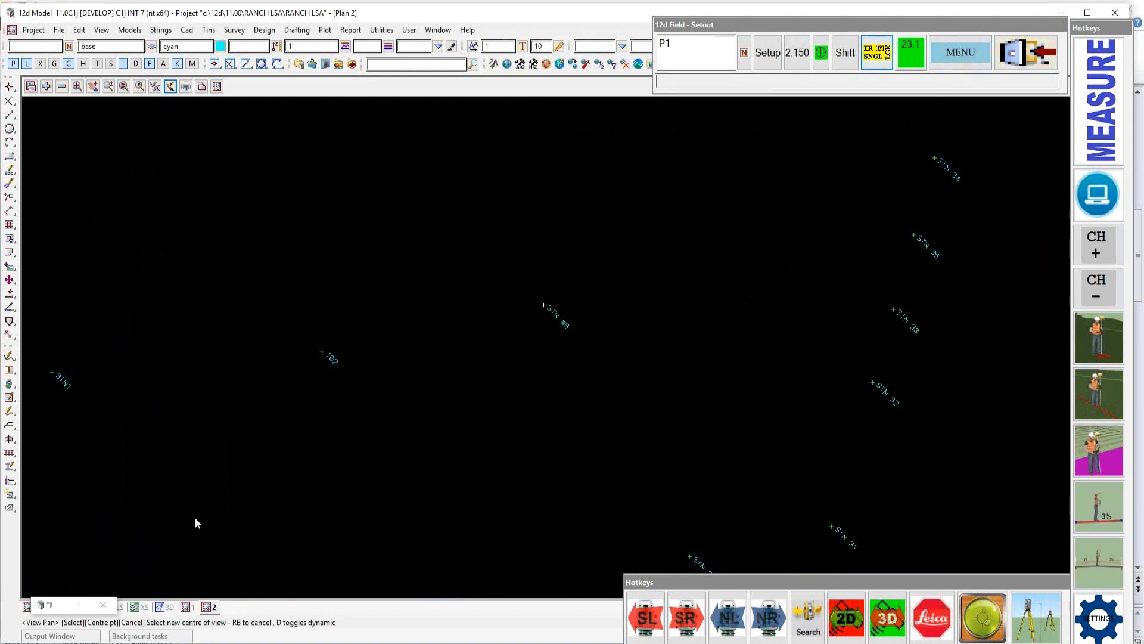
left_click(50, 604)
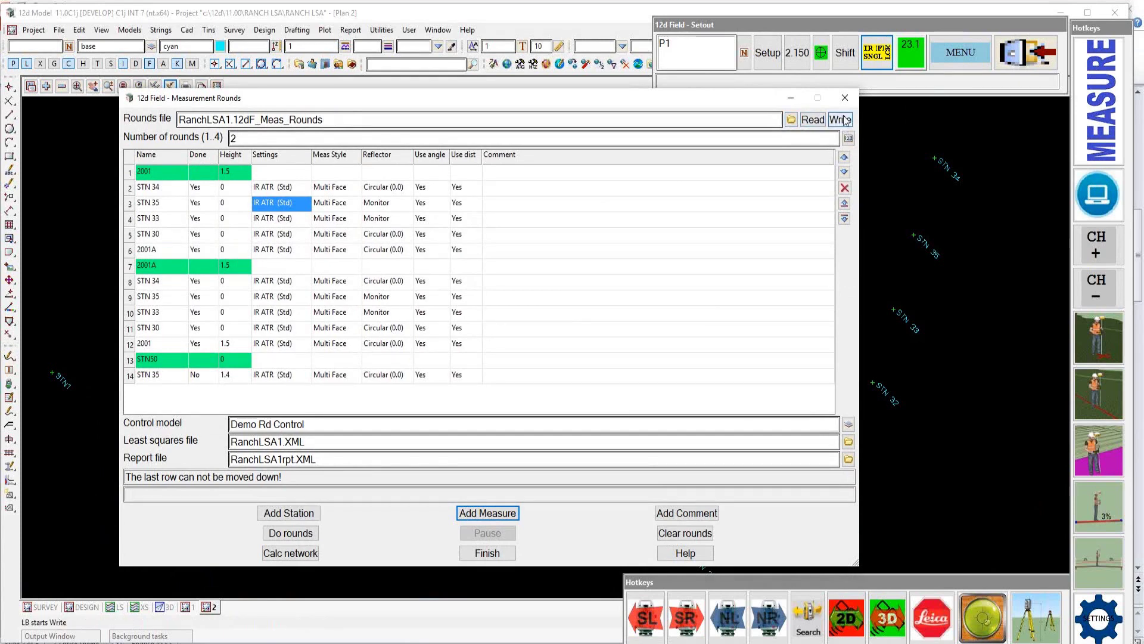
Step: Open the rounds file RanchLSA1.12dF_Meas_Rounds in Notepad to examine its station and measurement records, and close it
left_click(792, 121)
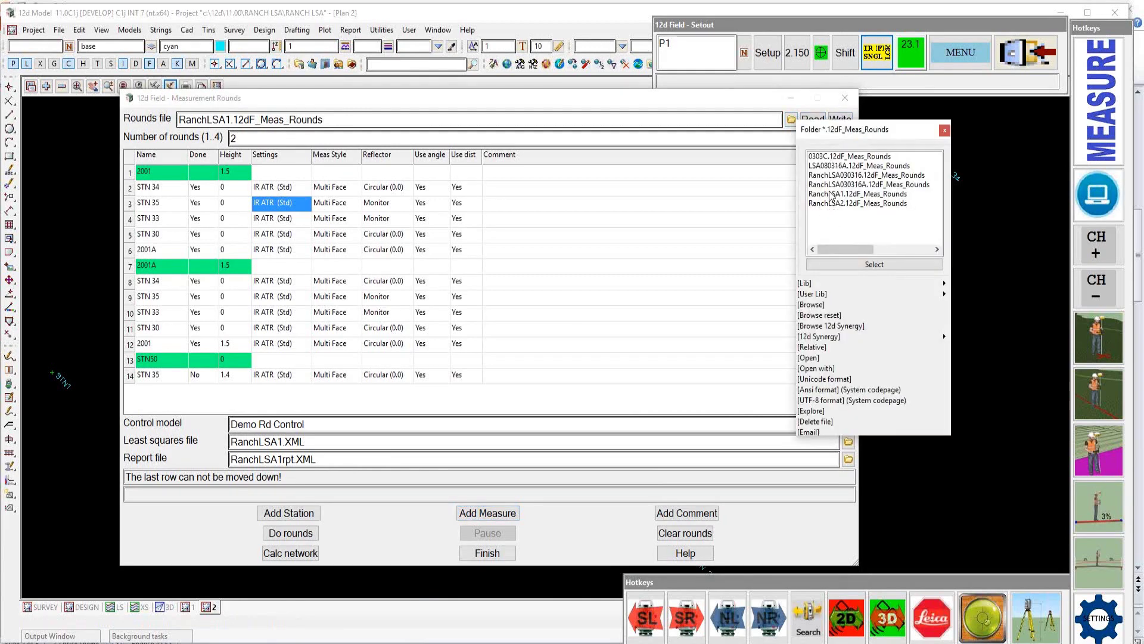
left_click(832, 195)
left_click(809, 358)
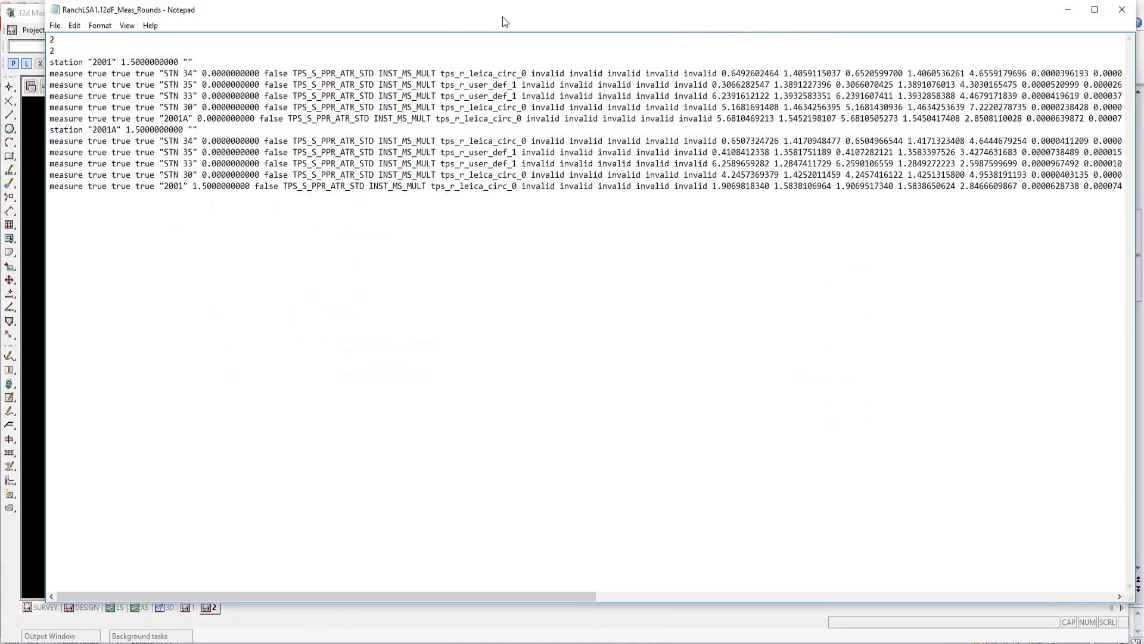
left_click_drag(501, 22, 470, 39)
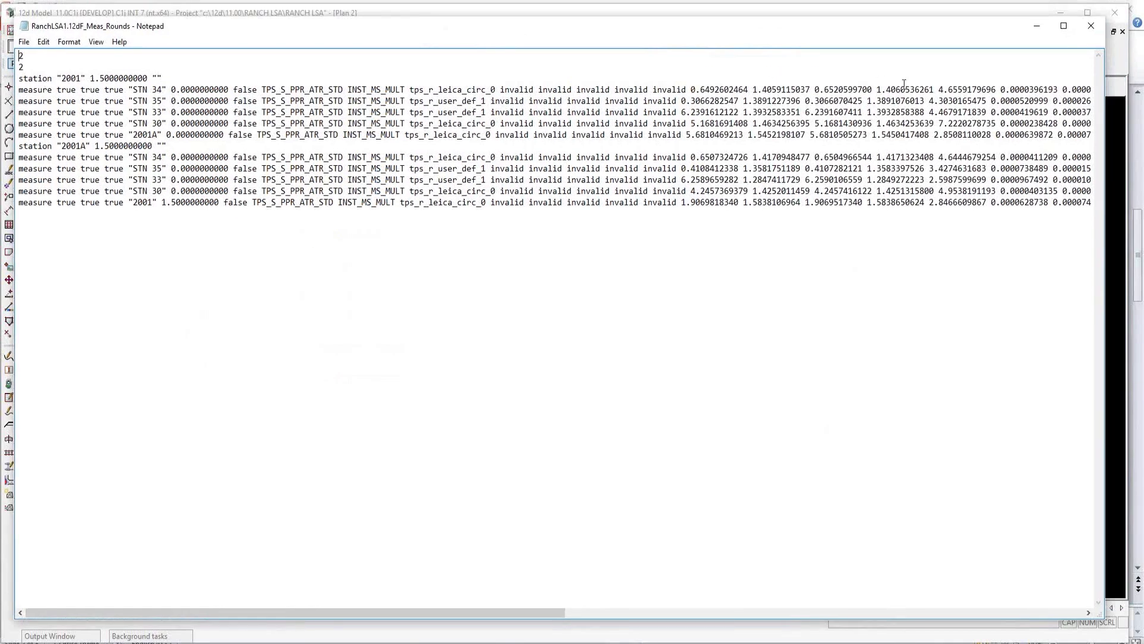
left_click(1090, 27)
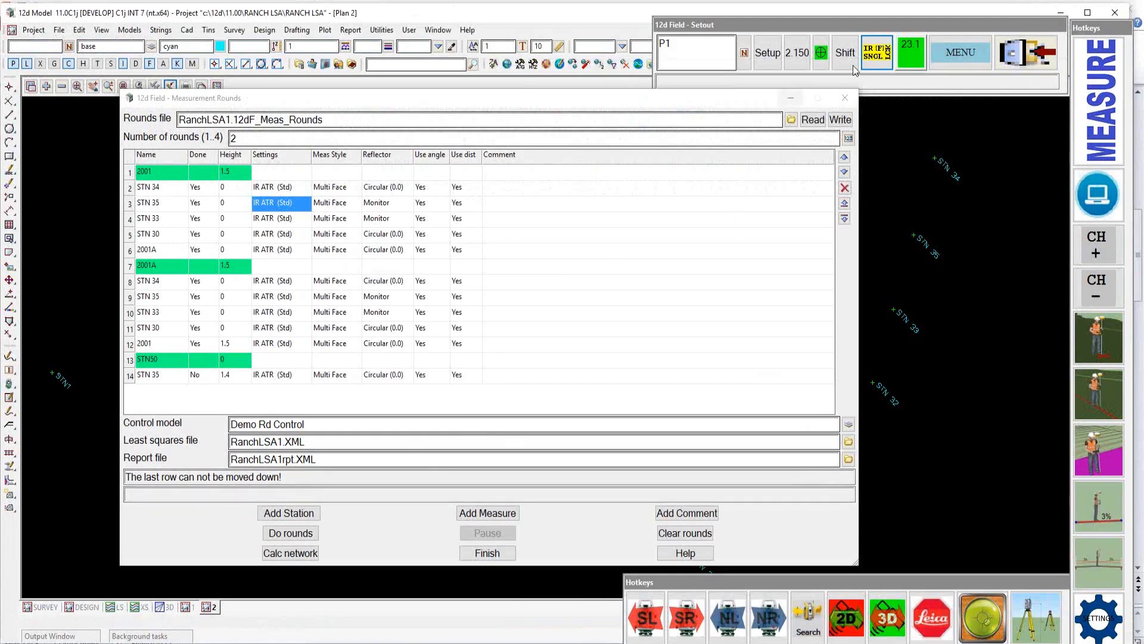
Step: Put the Measurement Rounds dialog aside and start a new least-square network with Queensland as the jurisdiction
left_click(790, 99)
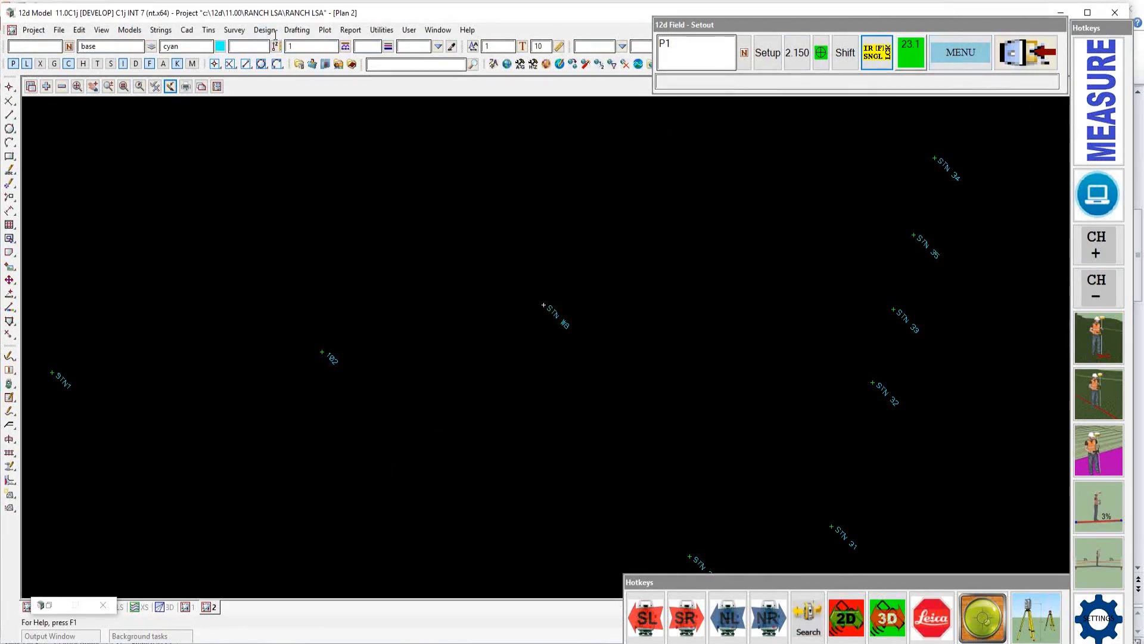
left_click(235, 32)
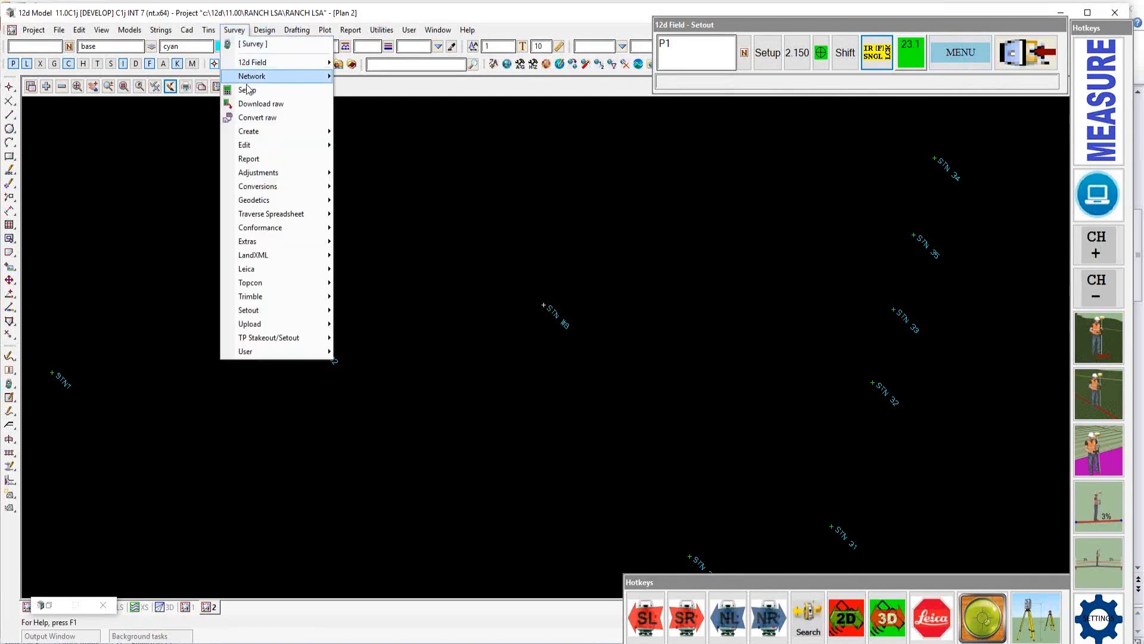
mouse_move(251, 76)
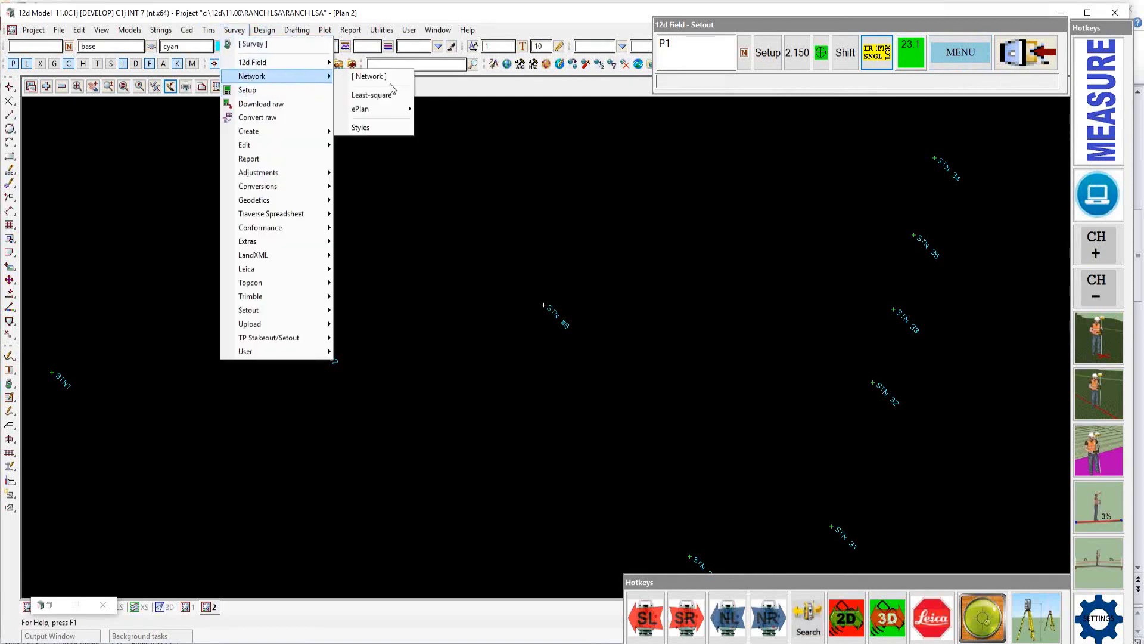
left_click(376, 95)
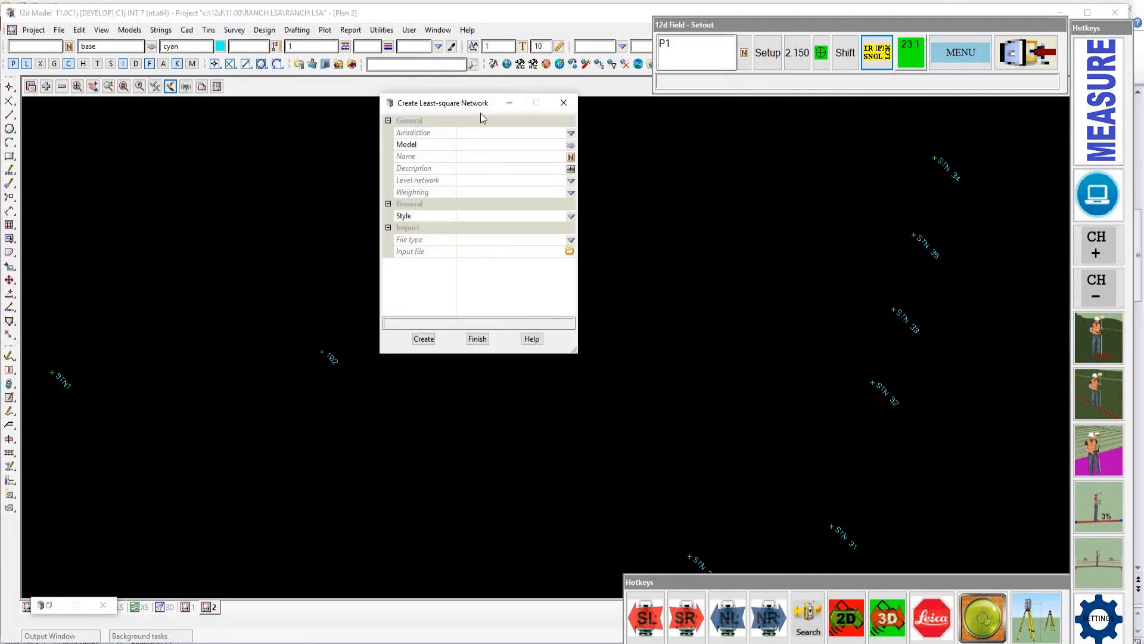
left_click_drag(489, 98, 384, 127)
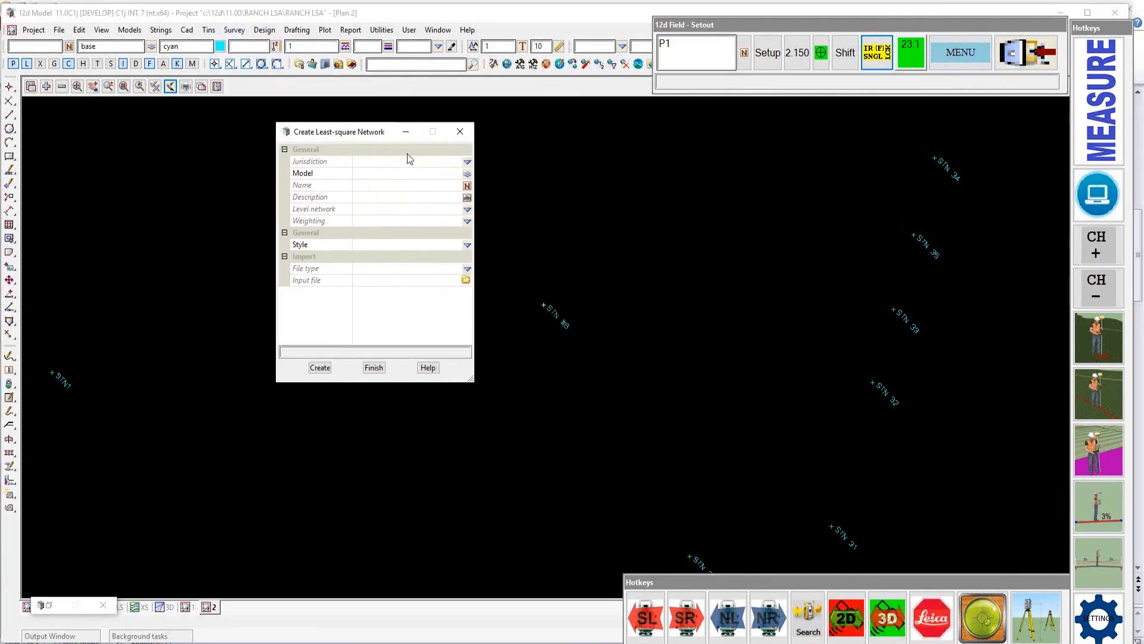
left_click(468, 163)
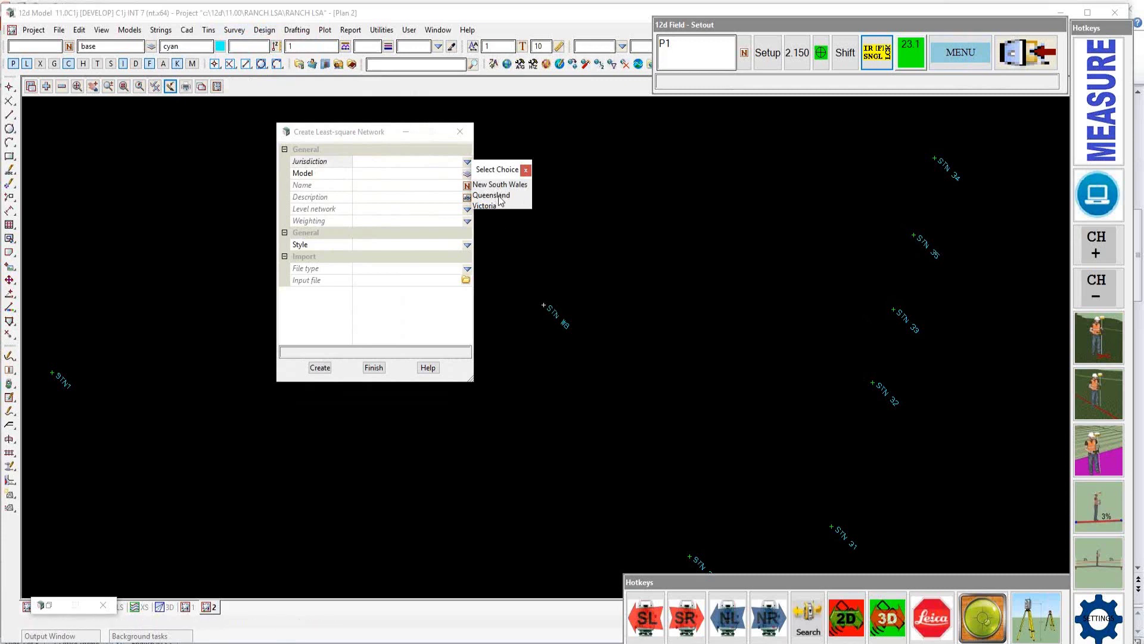
left_click(498, 197)
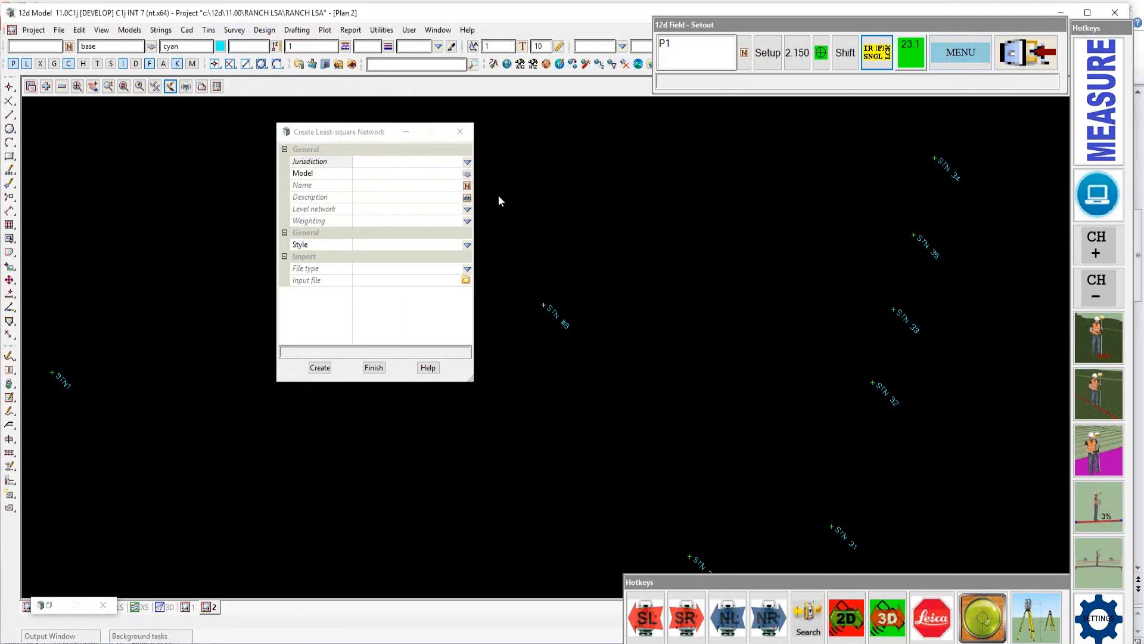
Step: Set the network's model to GW3105a, its name to control and its description to Control
left_click(391, 174)
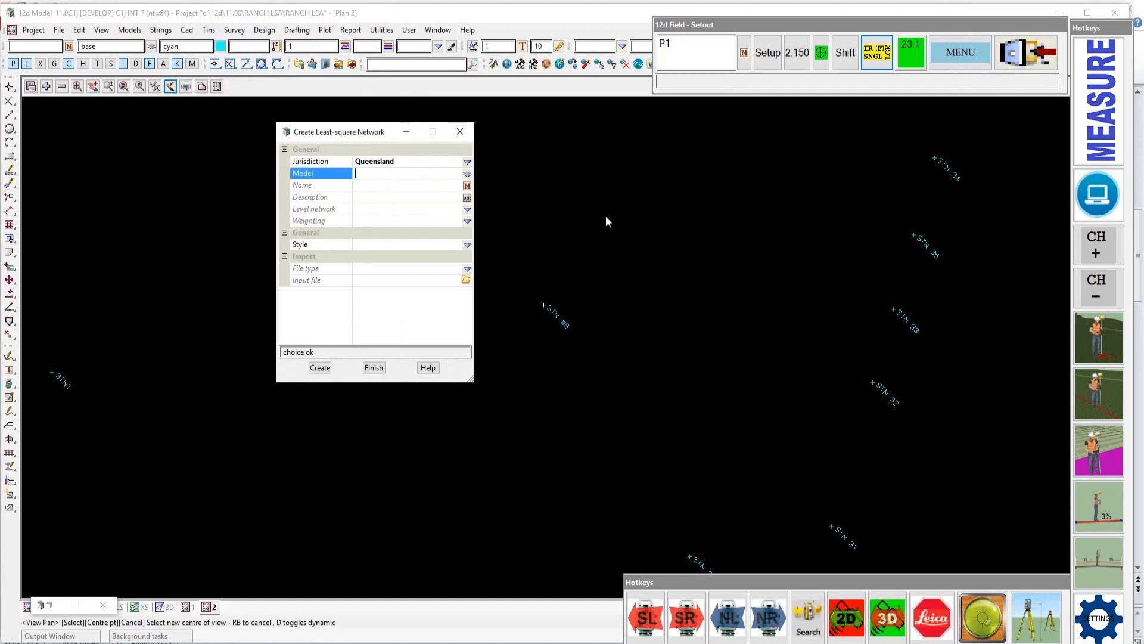
type("GW3105a")
left_click(393, 185)
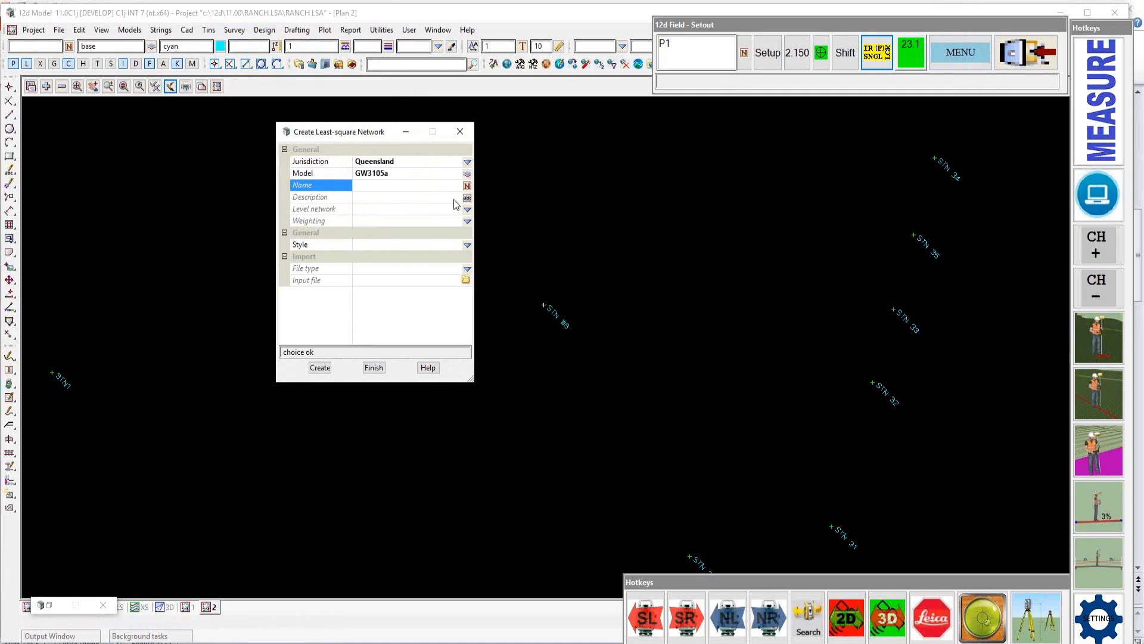
type("control")
left_click(401, 197)
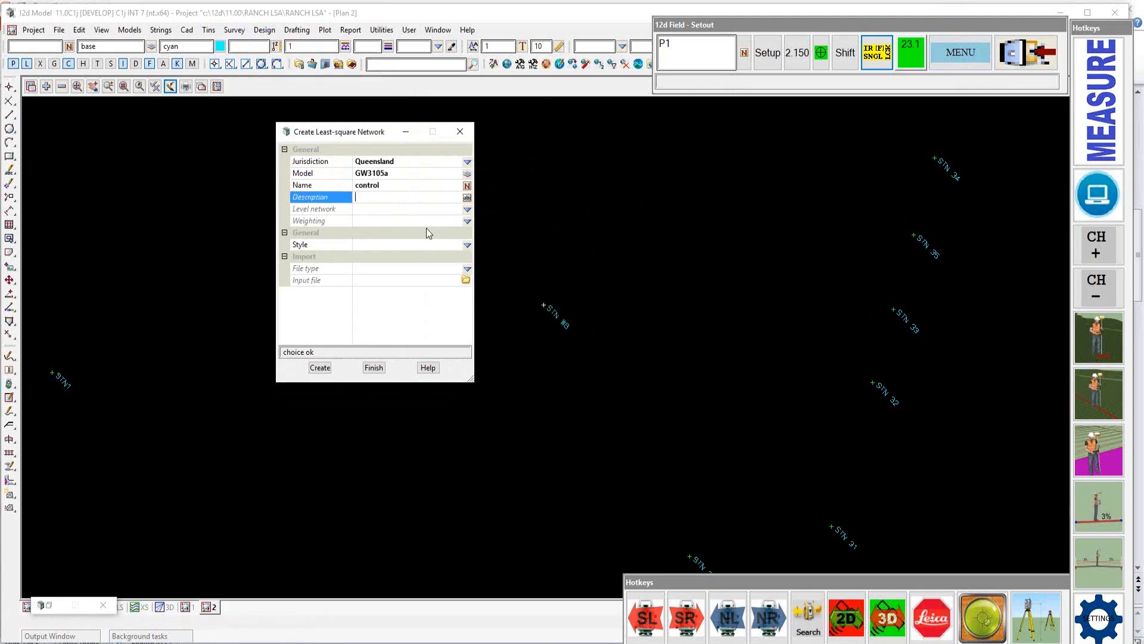
type("Control")
Step: Set both the level network and weighting options to yes and choose the default style for the network
left_click(467, 210)
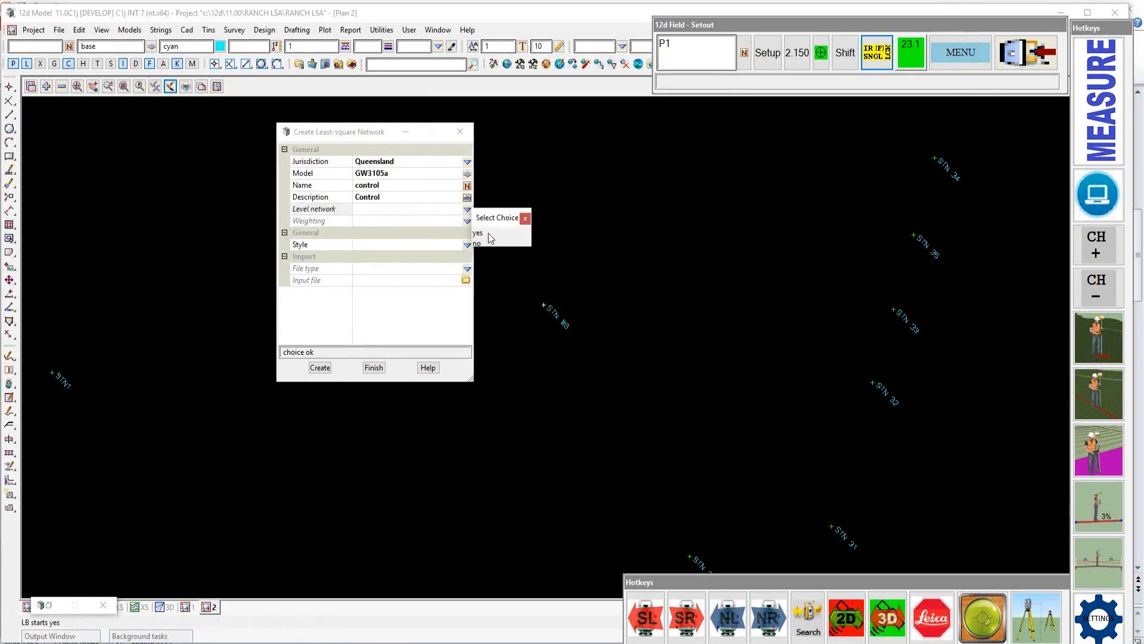
left_click(485, 234)
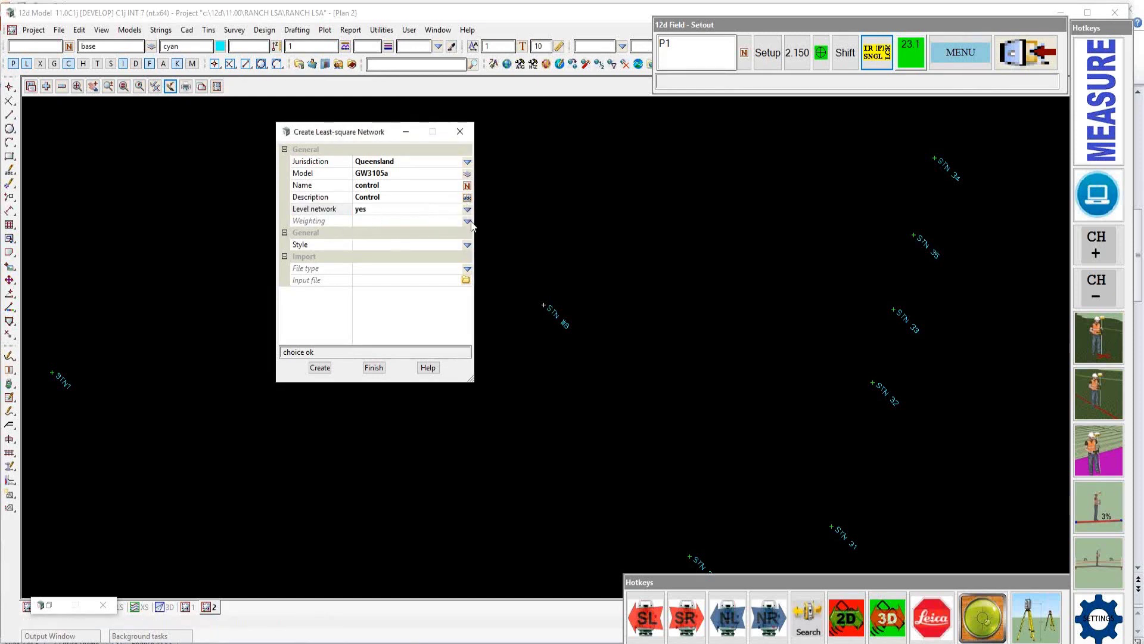
left_click(467, 221)
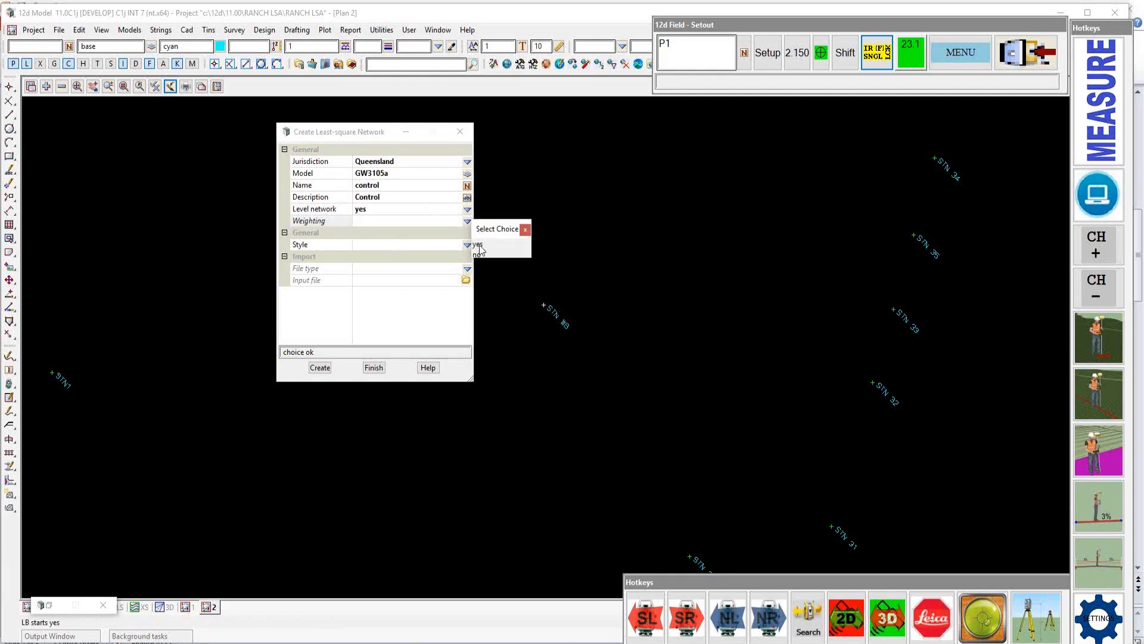
left_click(478, 244)
left_click(468, 245)
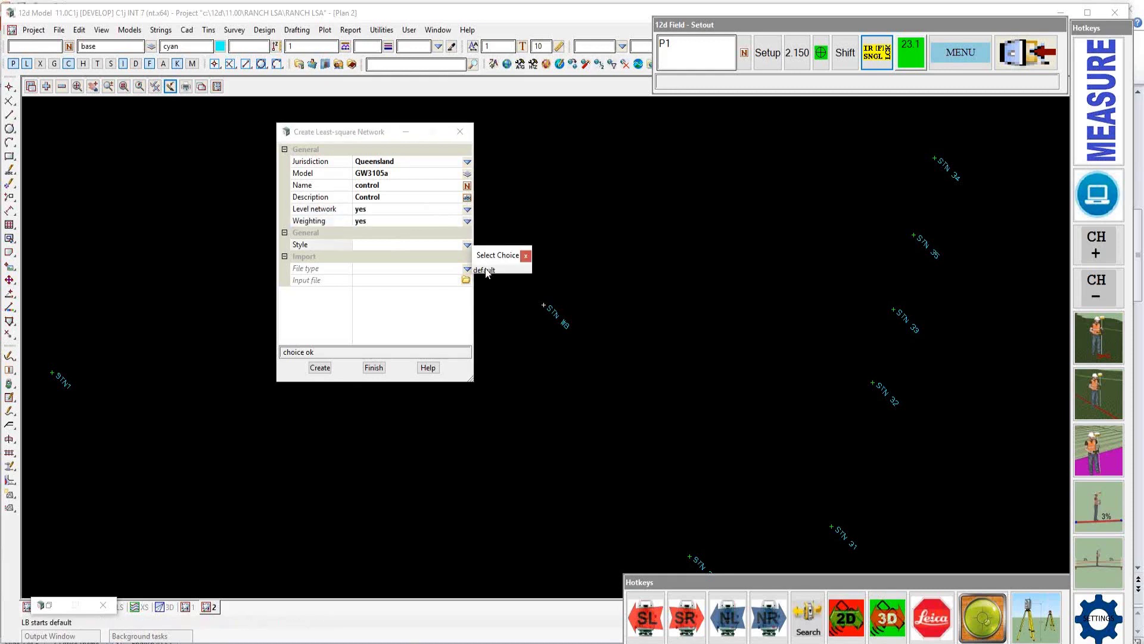
left_click(486, 271)
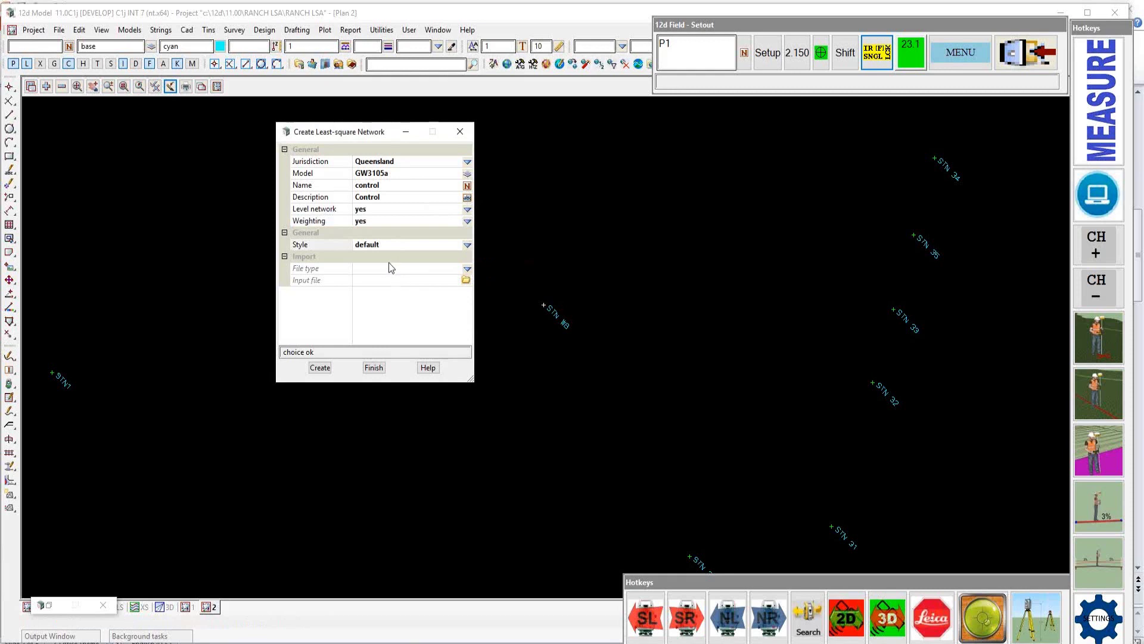
Step: Try to enter GW3105a and GW3105b as the import file type
left_click(371, 268)
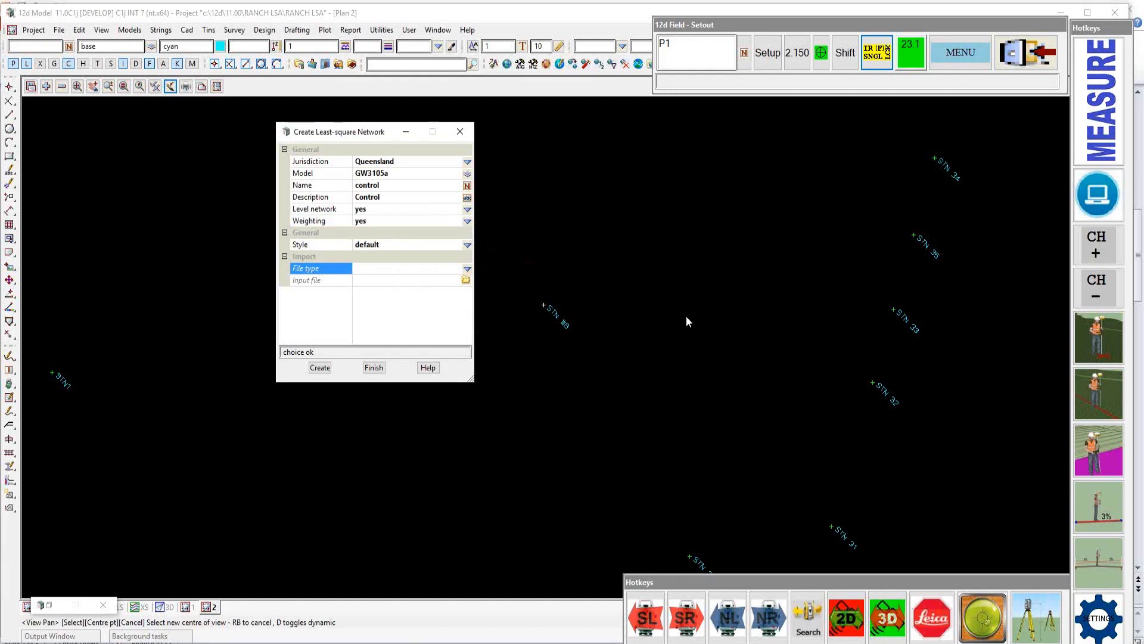
type("GW3105a")
key("Return")
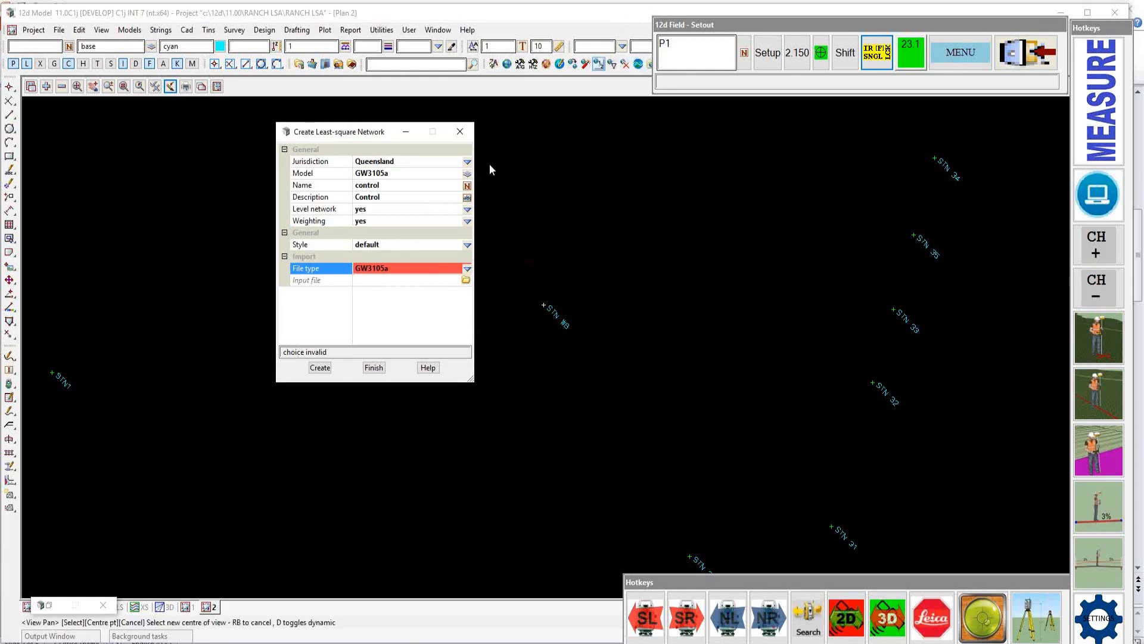
left_click(432, 266)
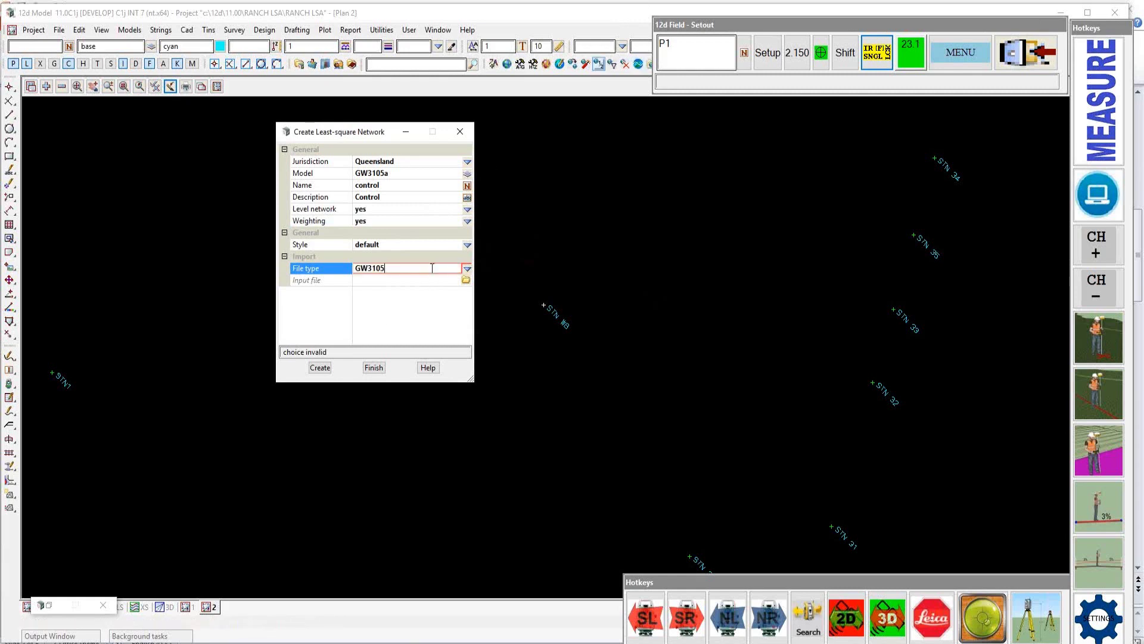
key("Return")
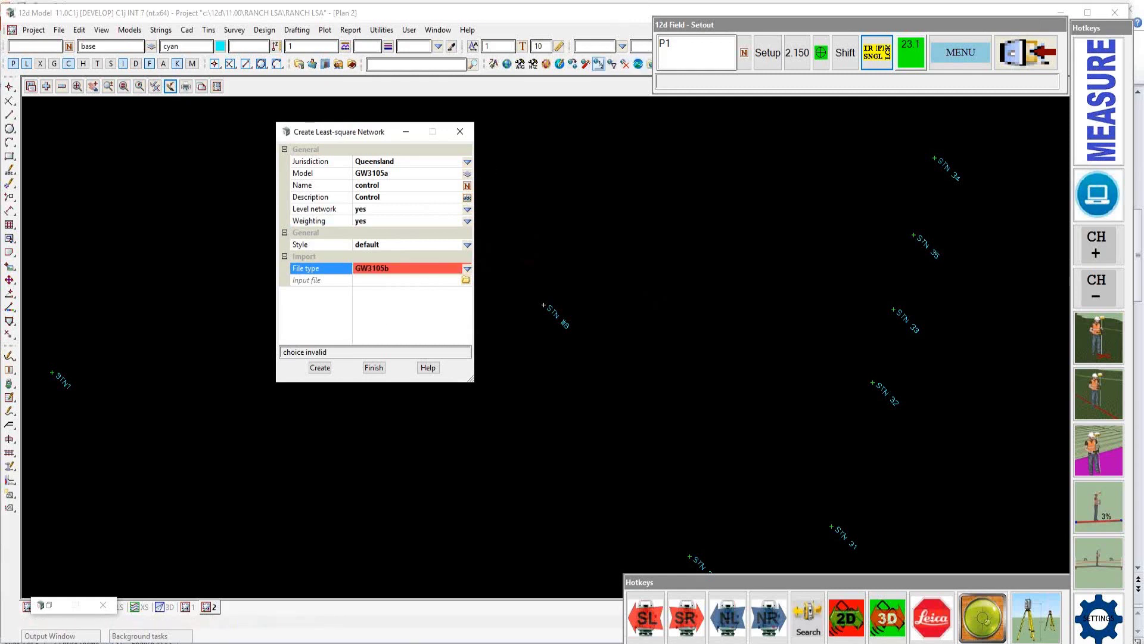
Step: Set the import file type to xml network file
left_click(467, 269)
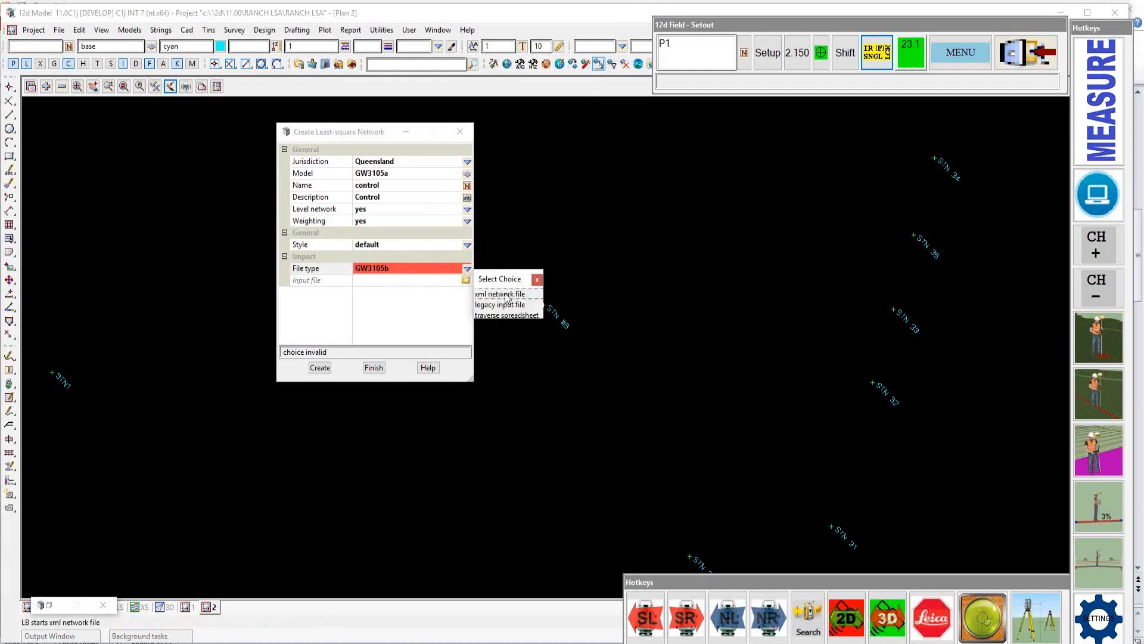
left_click(504, 294)
left_click(468, 269)
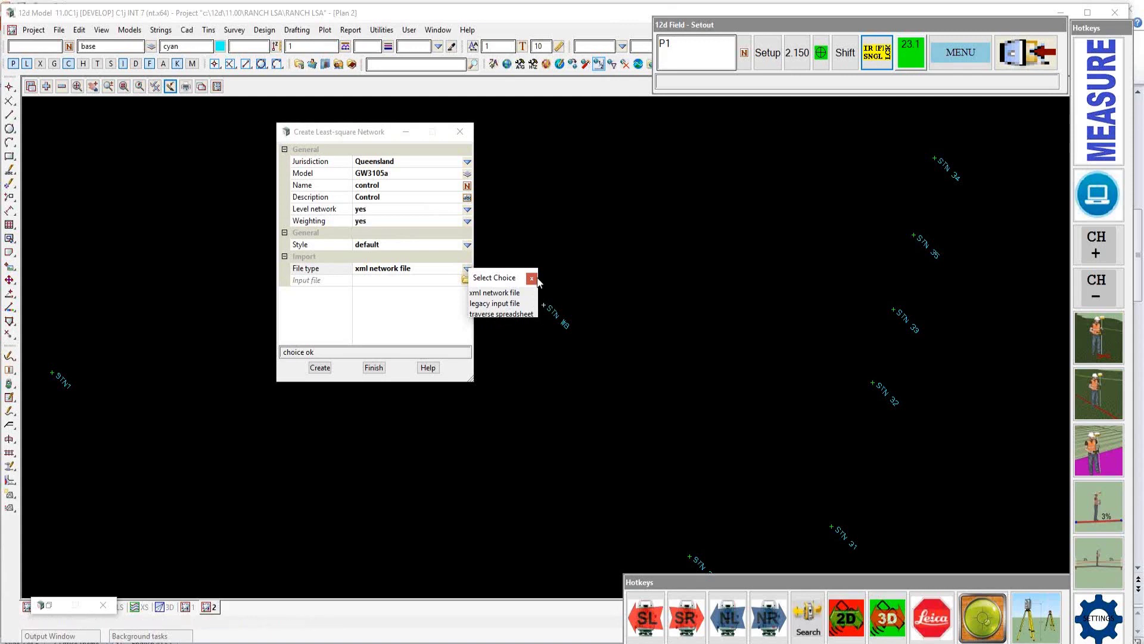
left_click(495, 293)
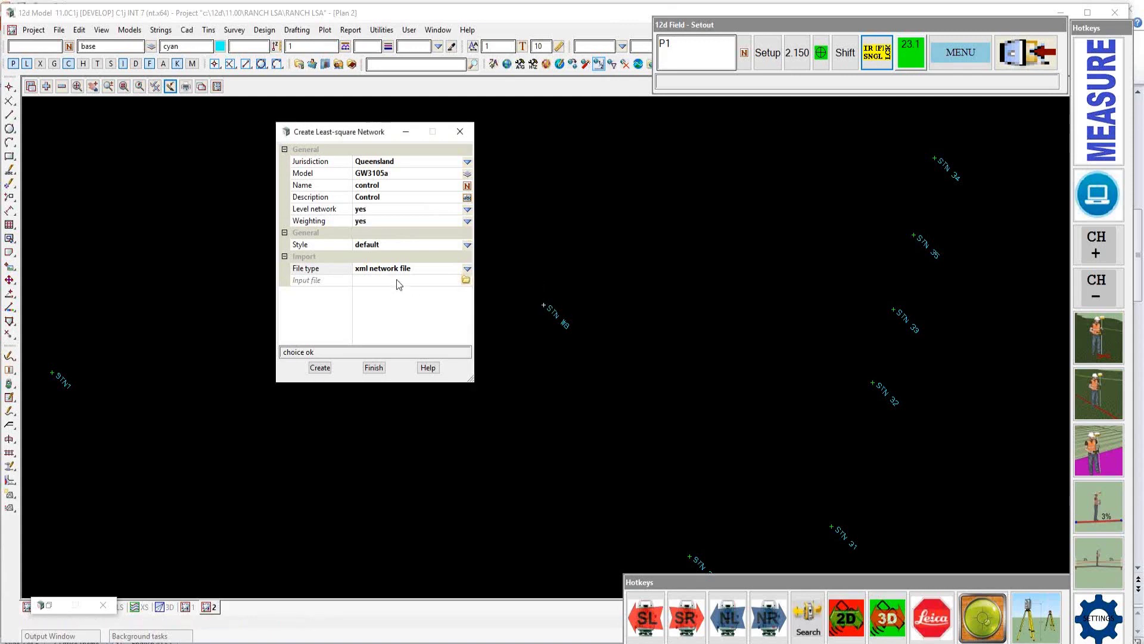
Step: Try to create the least-square network with GW3105a as the input file
left_click(396, 280)
type("G")
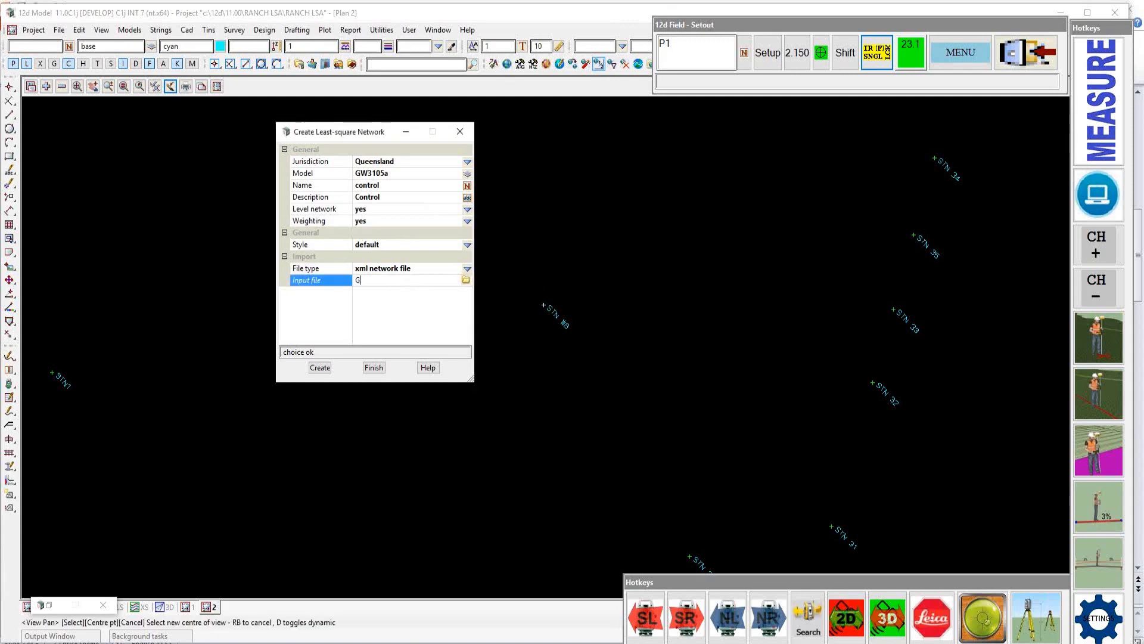
type("W3105a")
key("Return")
left_click(320, 367)
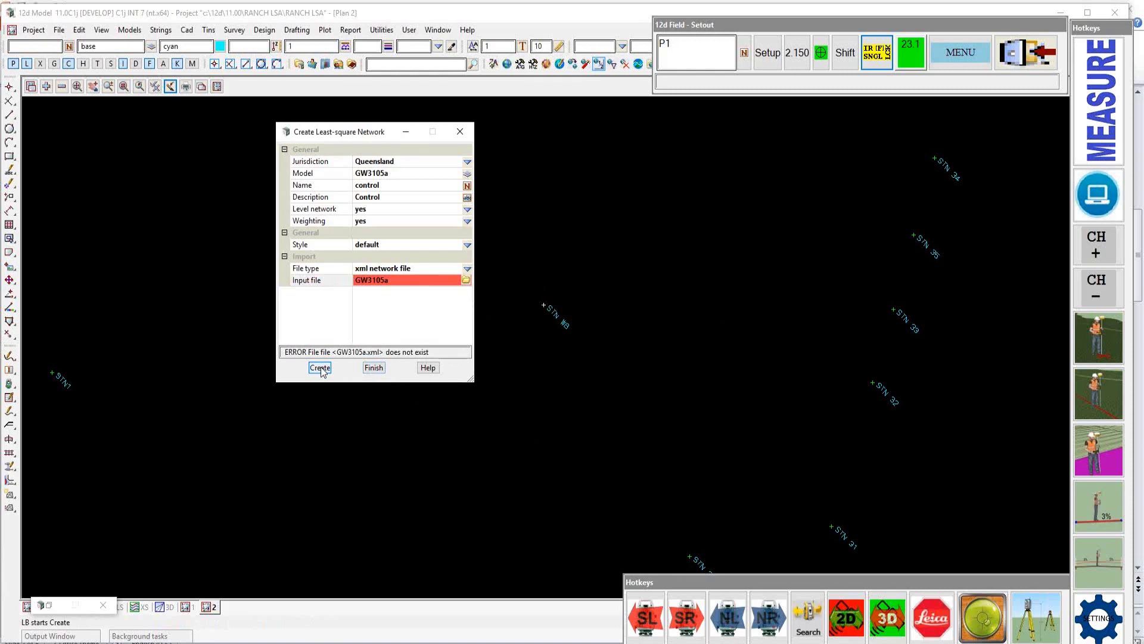
Step: Create the least-square network from RanchLSA1.XML and move the network edit toolbar onto the plan view
left_click(466, 279)
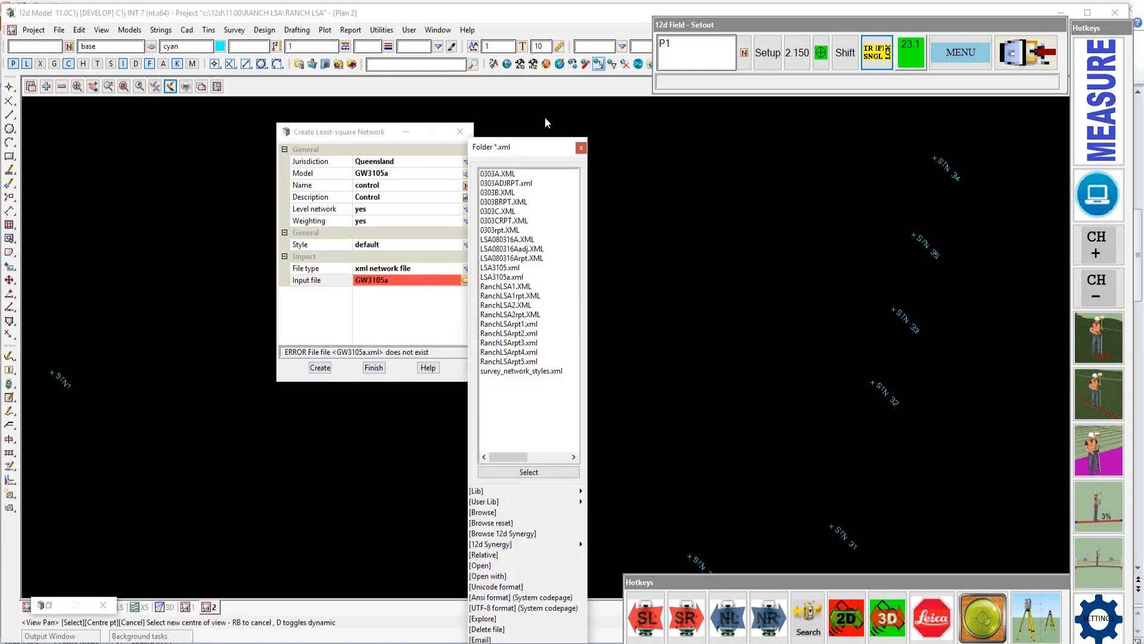
left_click(511, 287)
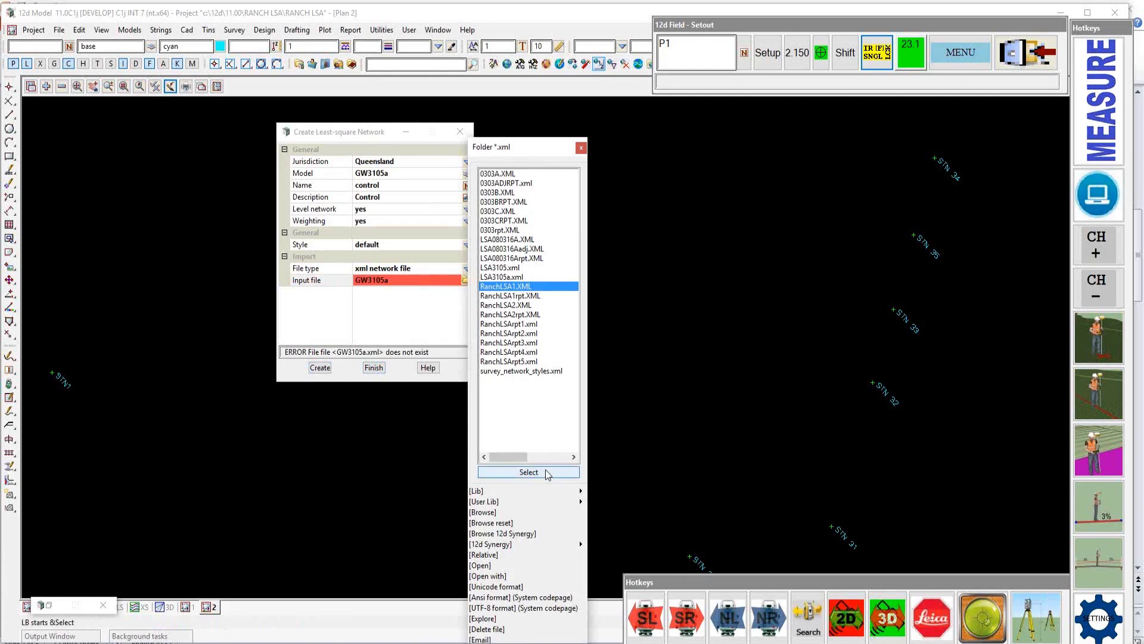
left_click(528, 471)
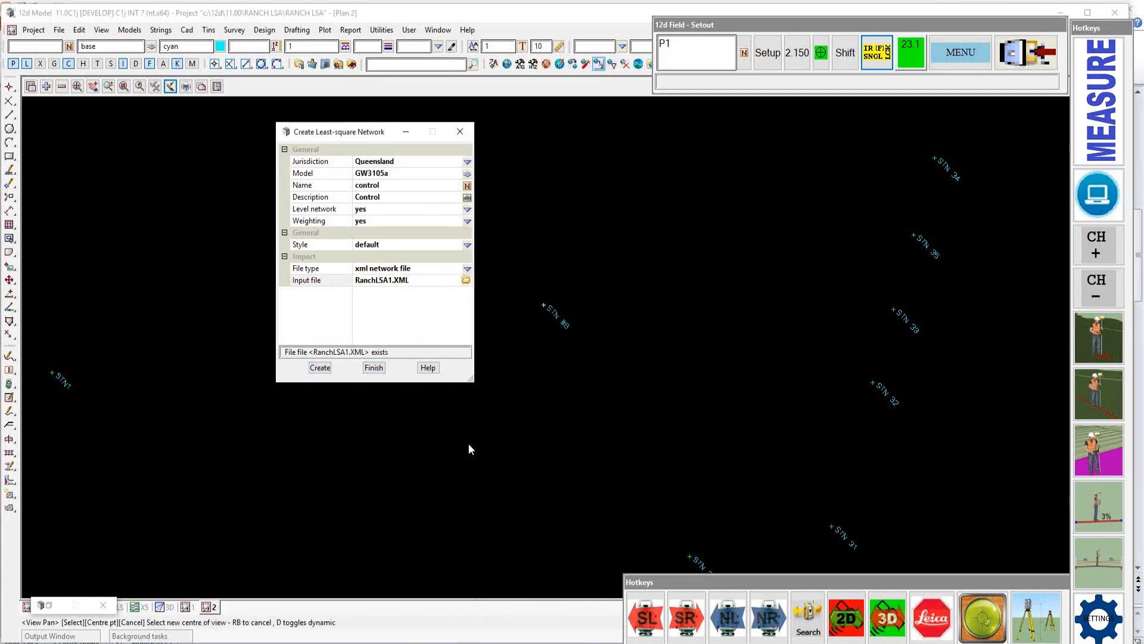
left_click(320, 368)
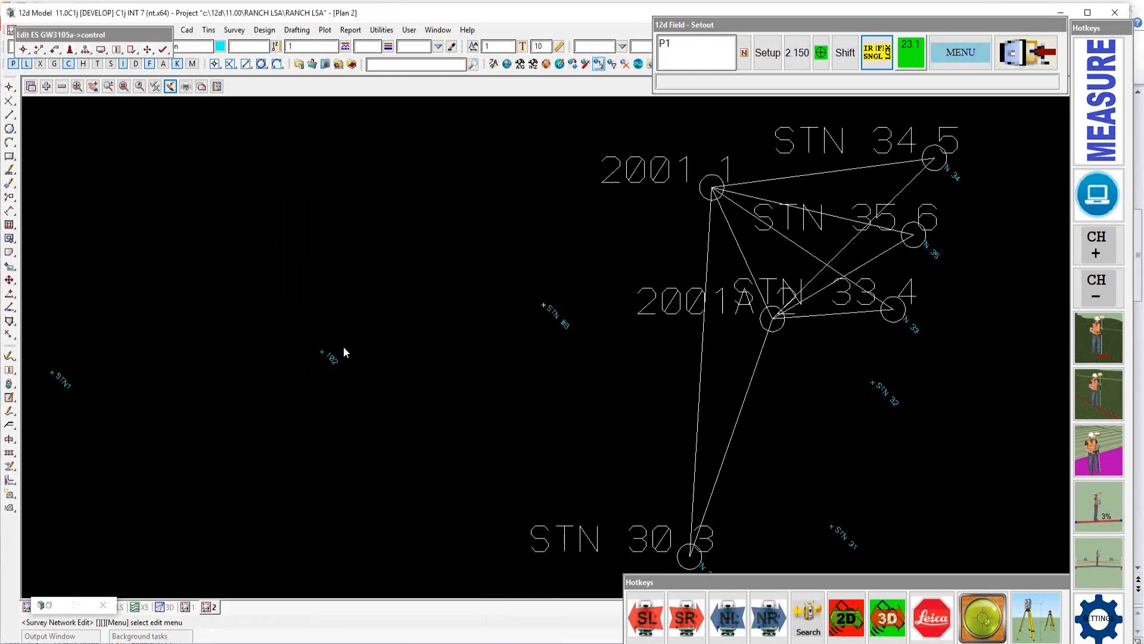
left_click_drag(101, 35, 161, 118)
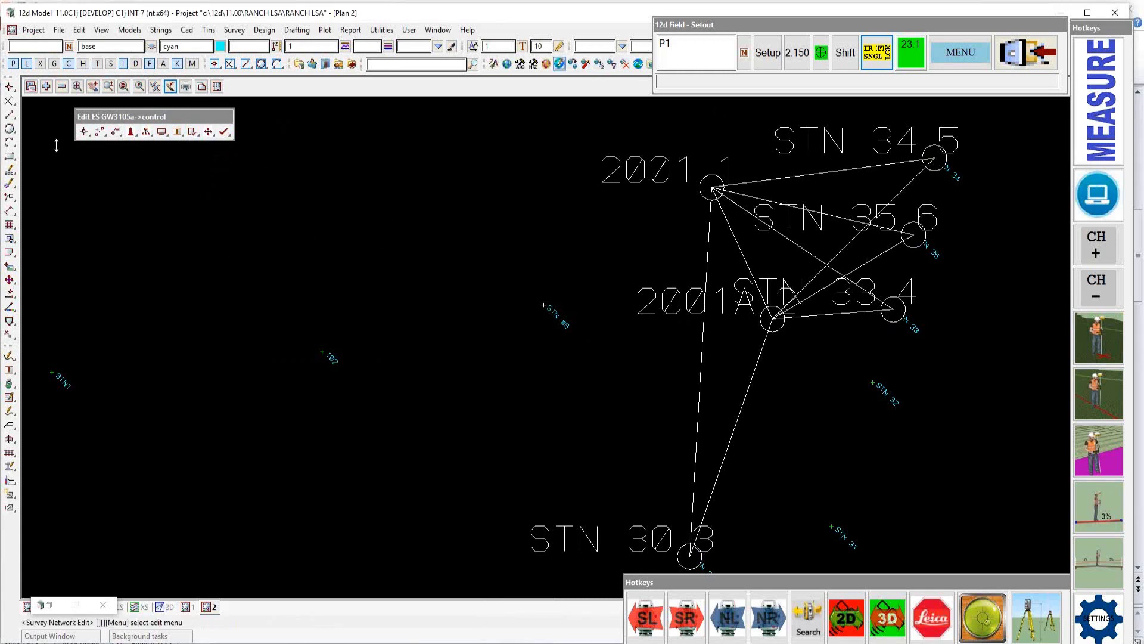
left_click_drag(173, 117, 160, 113)
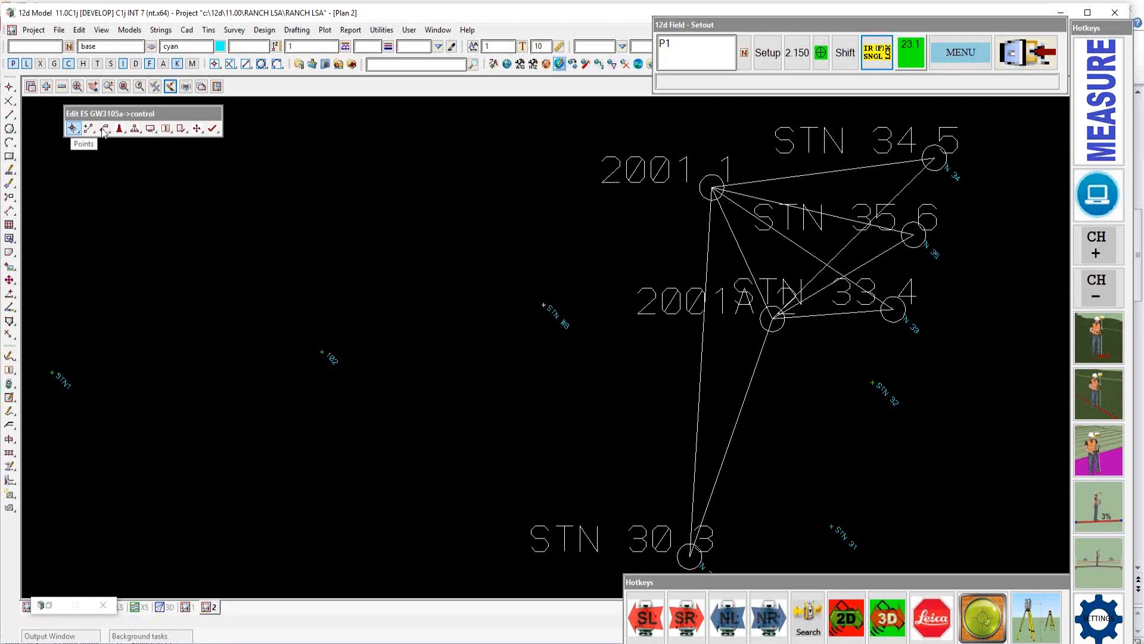
Step: Open the least-square parameters of the network and set Adjust horizontal to yes
left_click(197, 129)
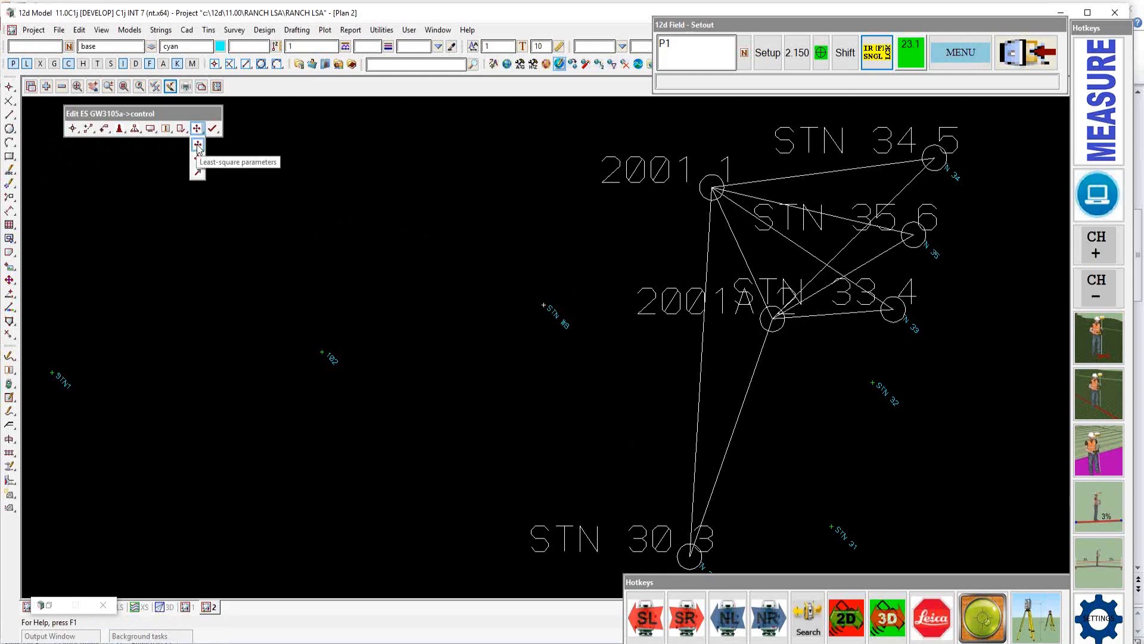
left_click(197, 146)
left_click_drag(360, 168, 399, 171)
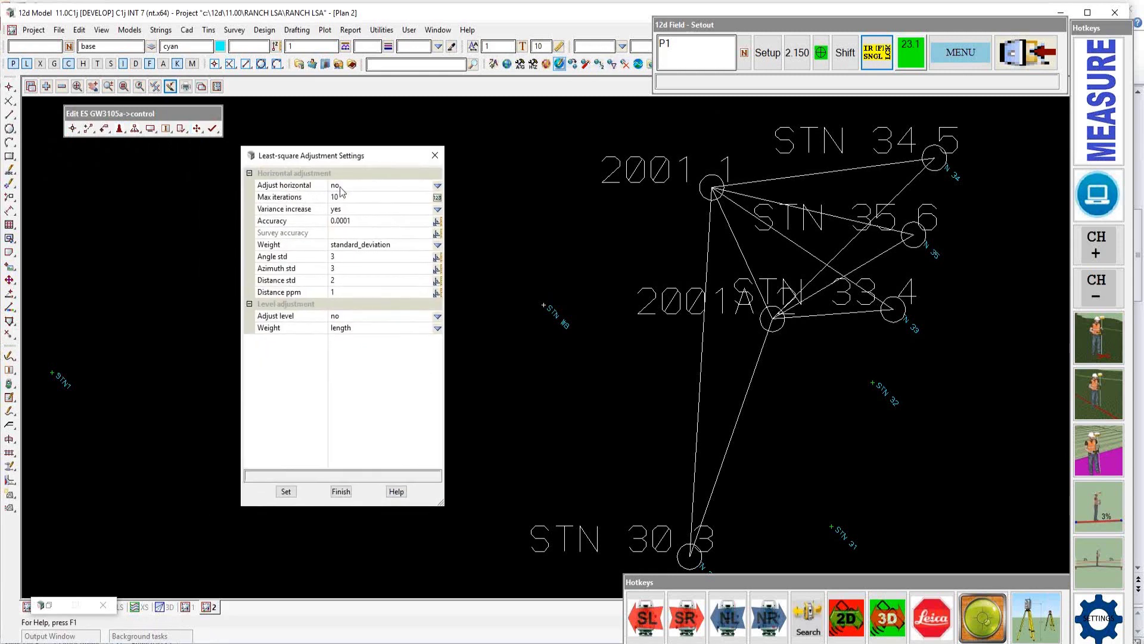
left_click(438, 186)
left_click(456, 209)
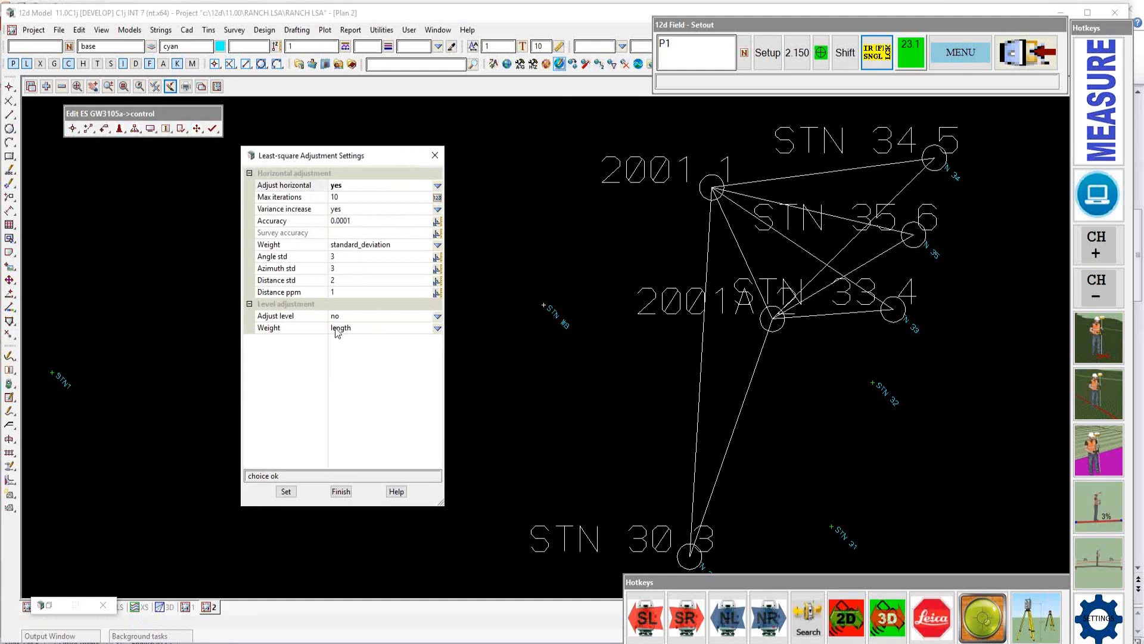
Step: Set Adjust level to yes with length as its weight, and apply the least-square adjustment settings
left_click(438, 316)
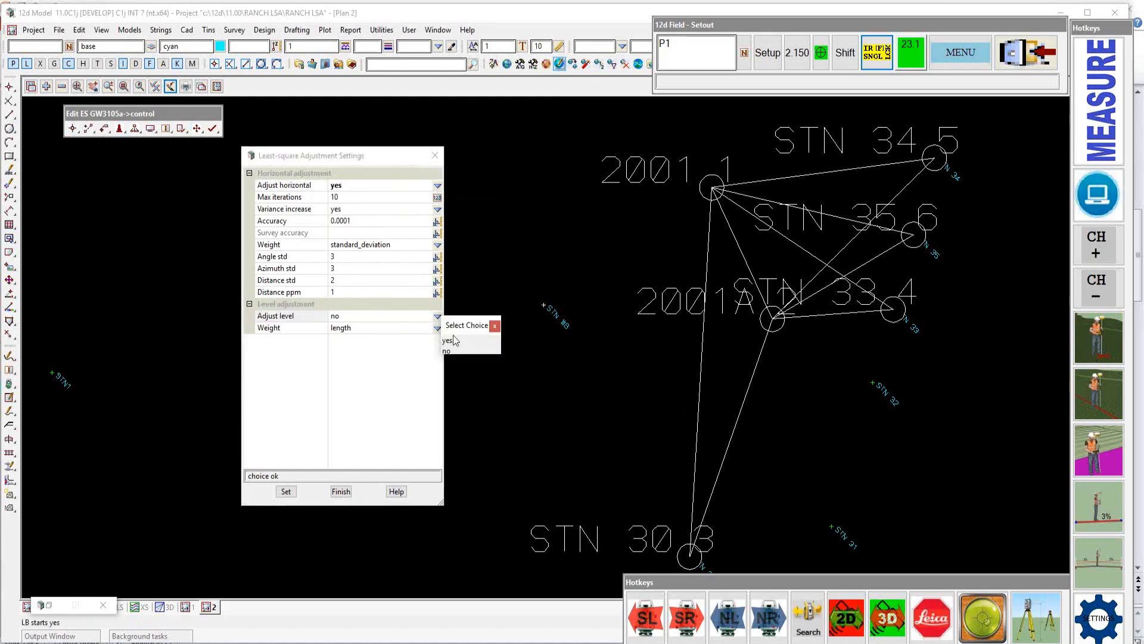
left_click(452, 340)
left_click(438, 329)
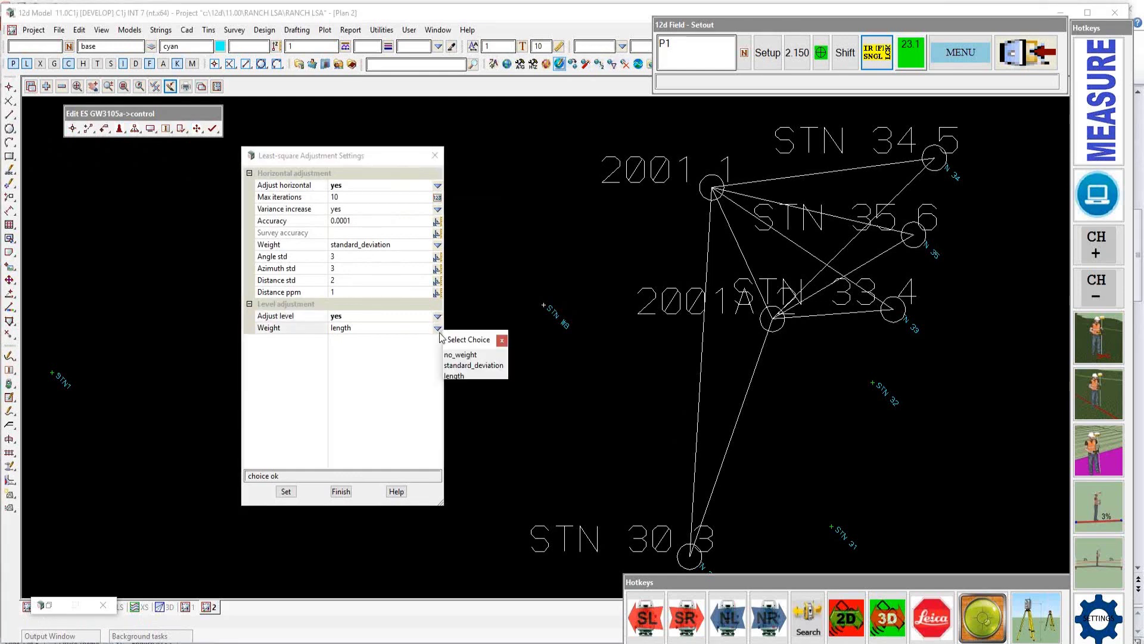
left_click(453, 376)
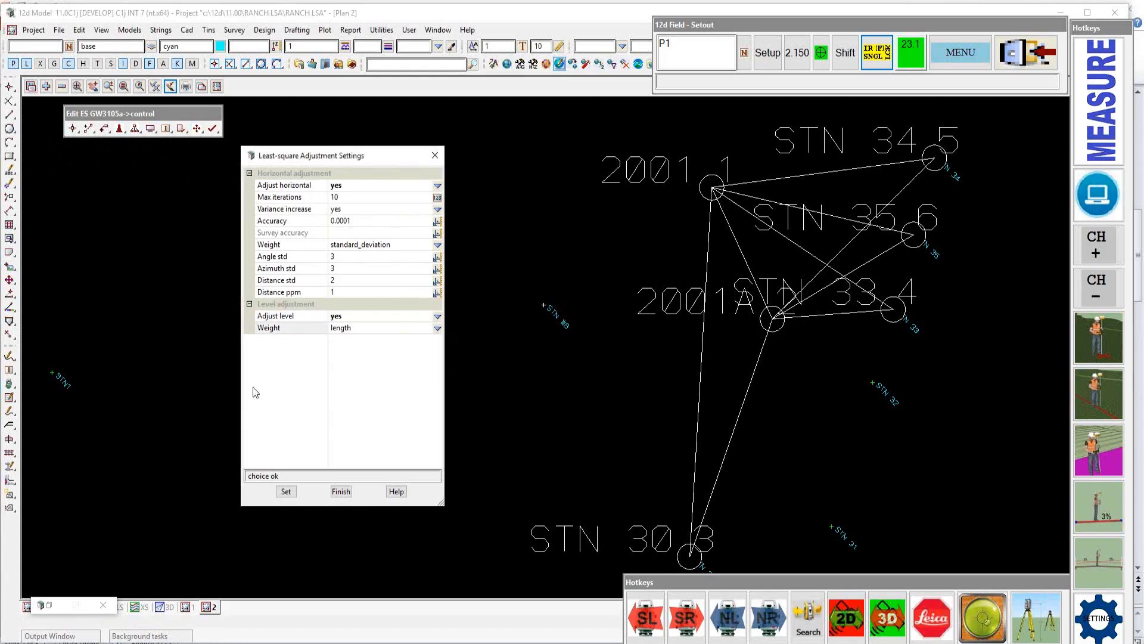
left_click(286, 493)
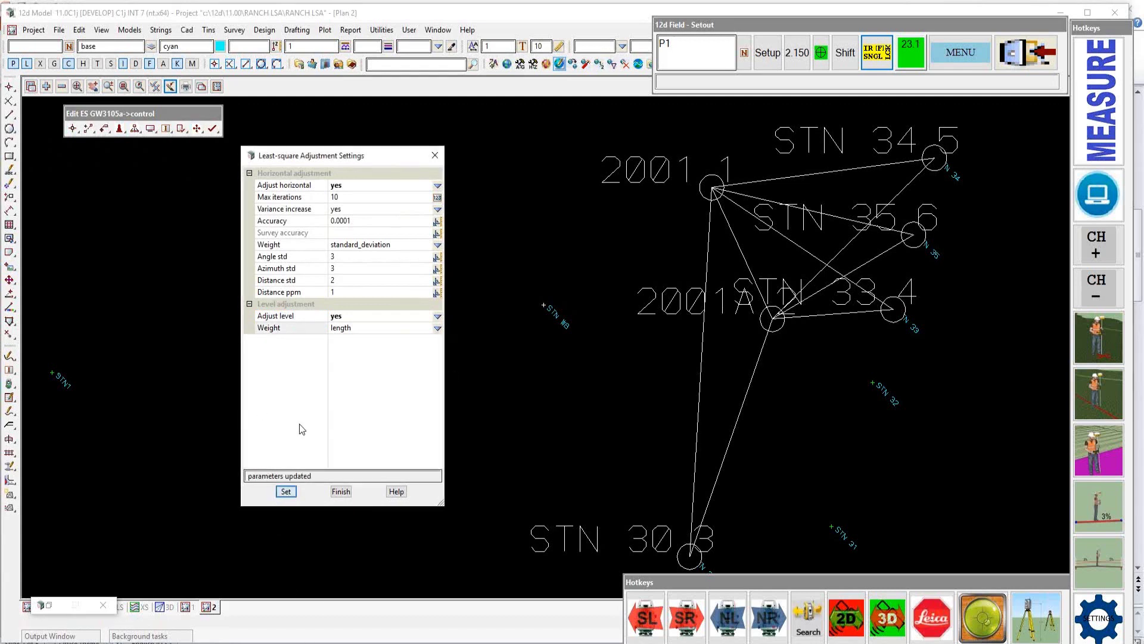
left_click(341, 491)
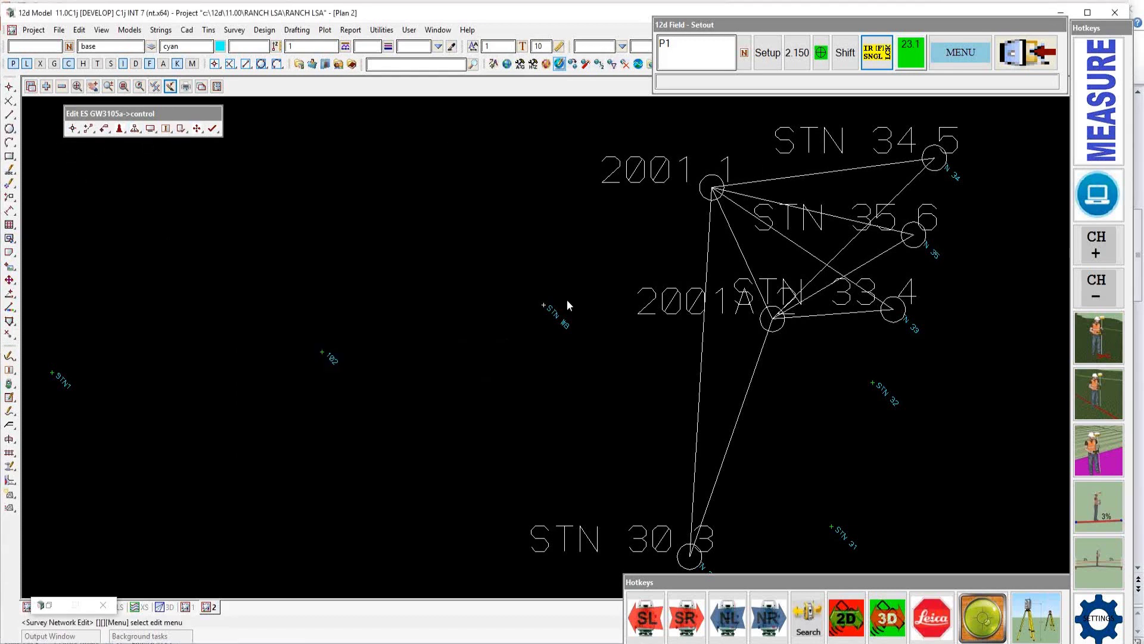
left_click(72, 130)
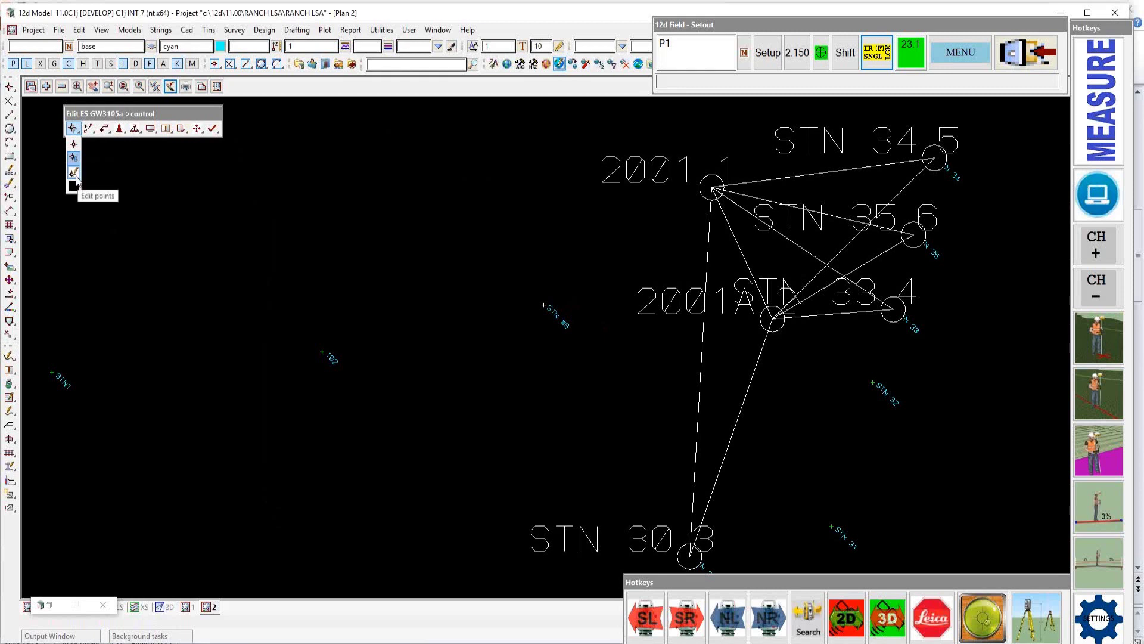
left_click(88, 129)
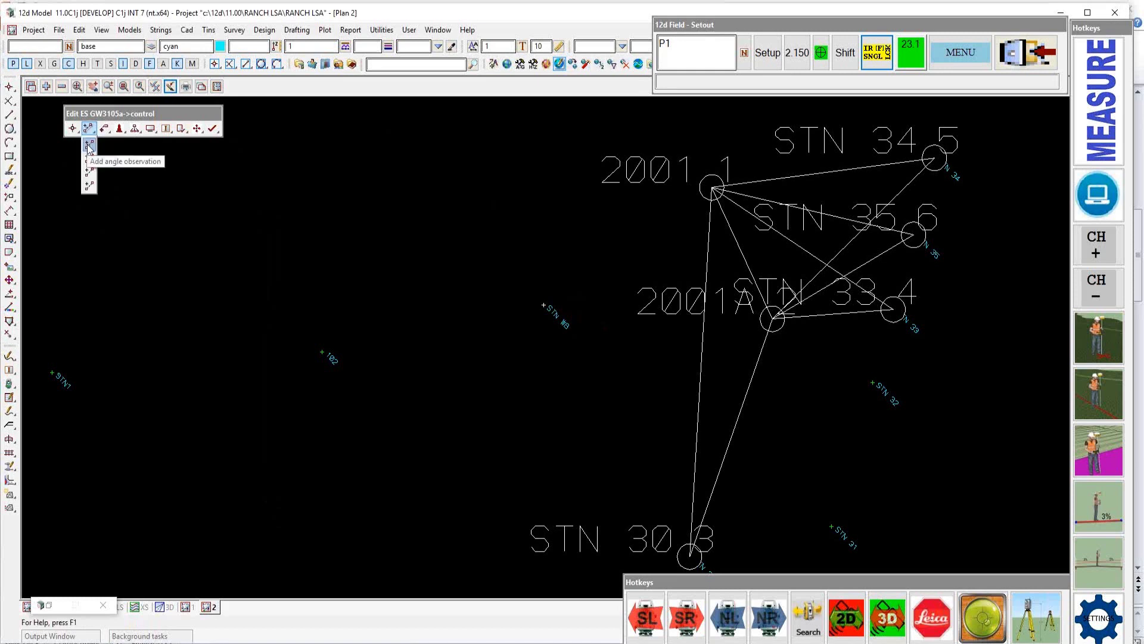
left_click(90, 186)
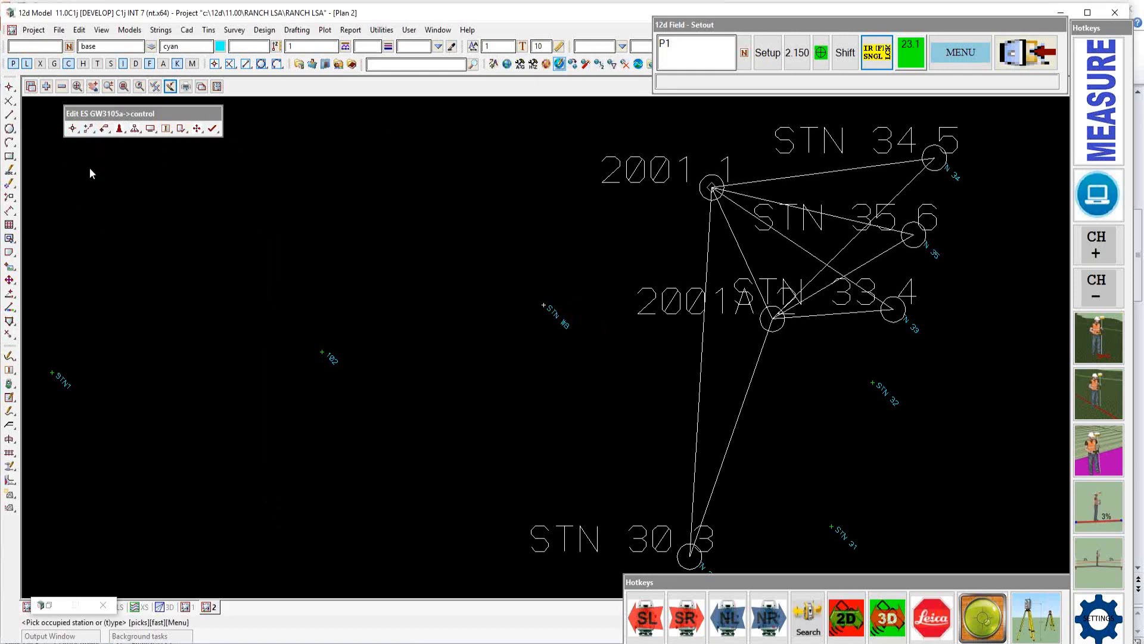
Step: Move the 2001 label down and to the left, away from its station and the network lines
left_click(104, 130)
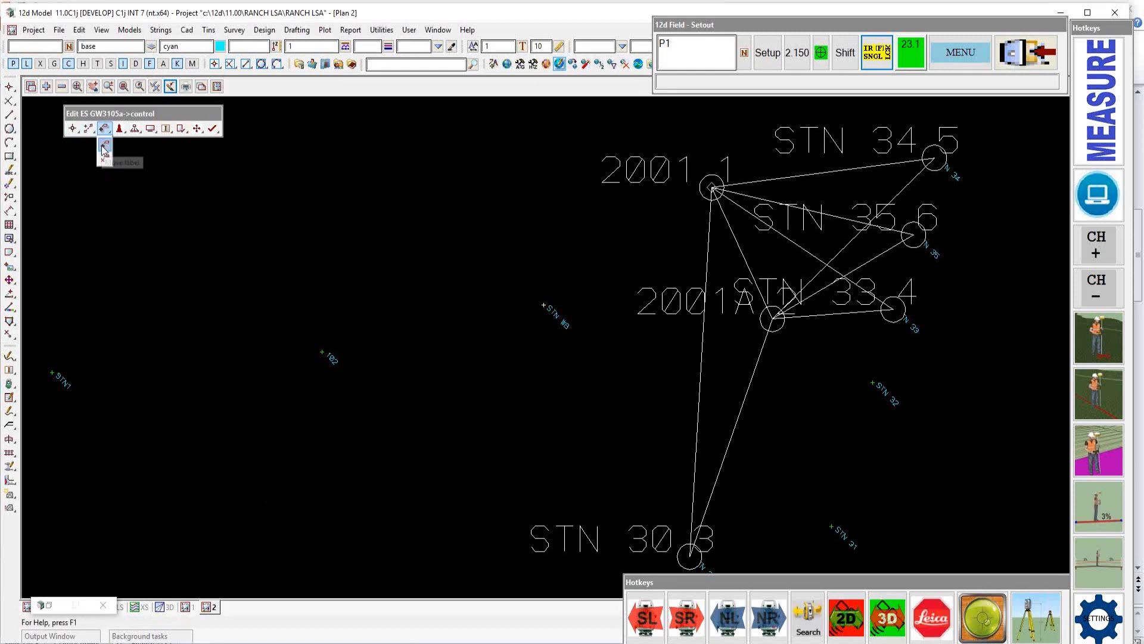
left_click(104, 147)
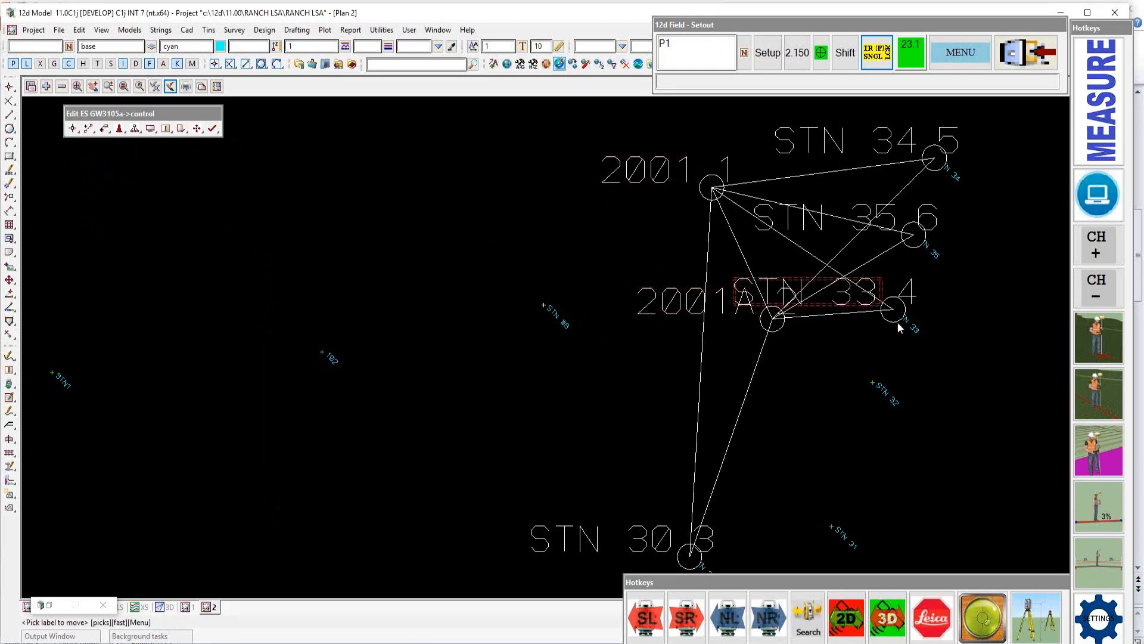
left_click(651, 171)
middle_click(654, 177)
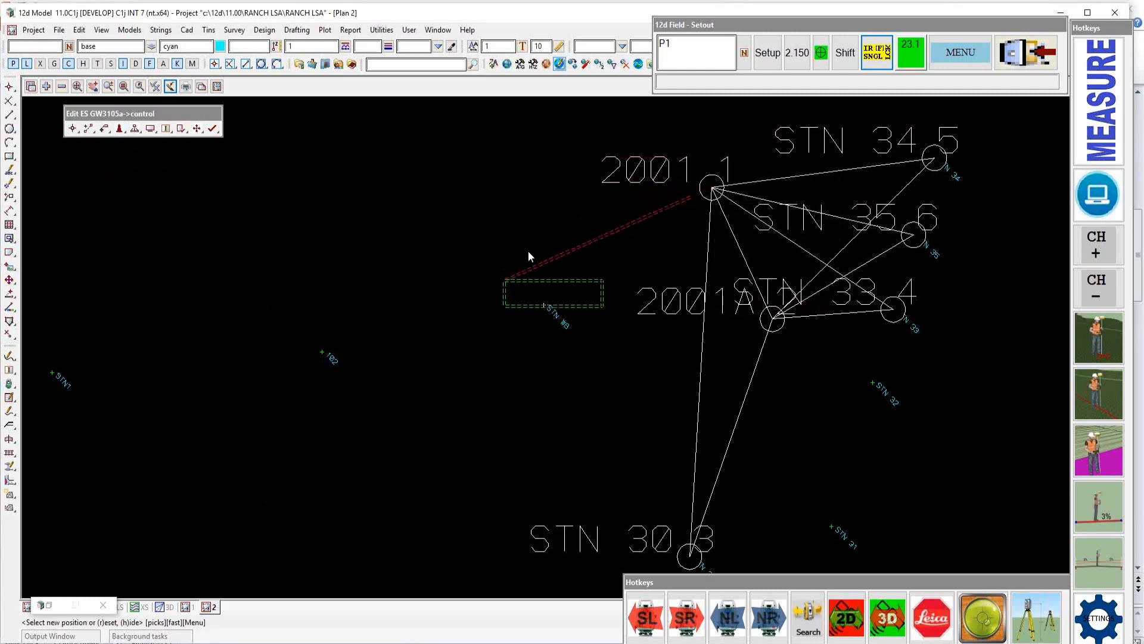
left_click(565, 209)
middle_click(566, 211)
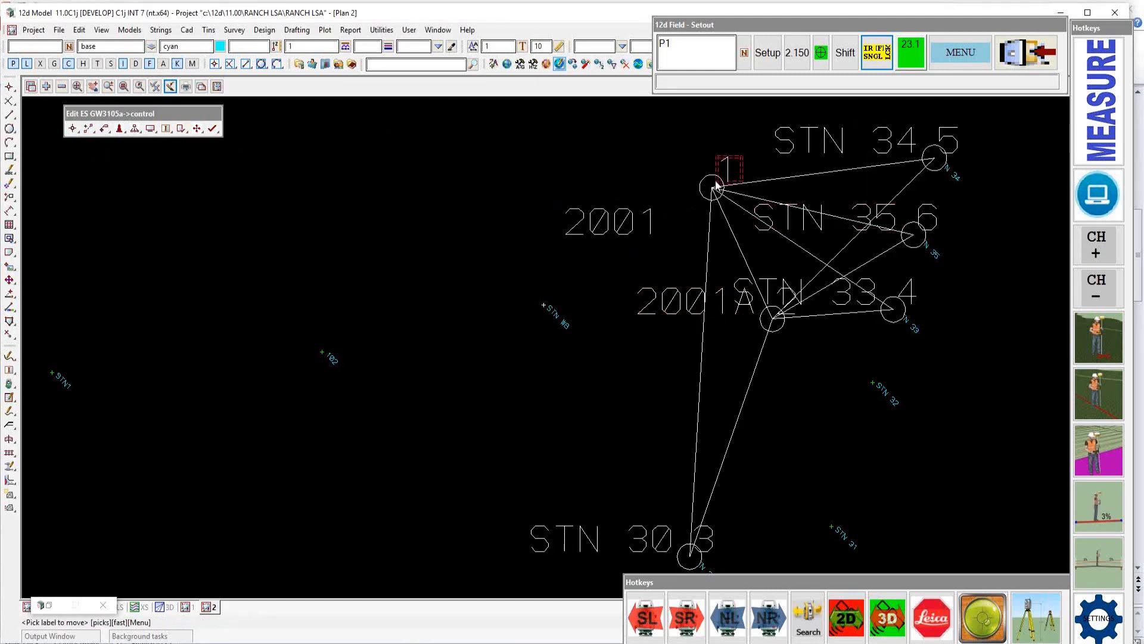
Step: Load station 2001 of the network into the Property Editor to view its point properties
left_click(118, 130)
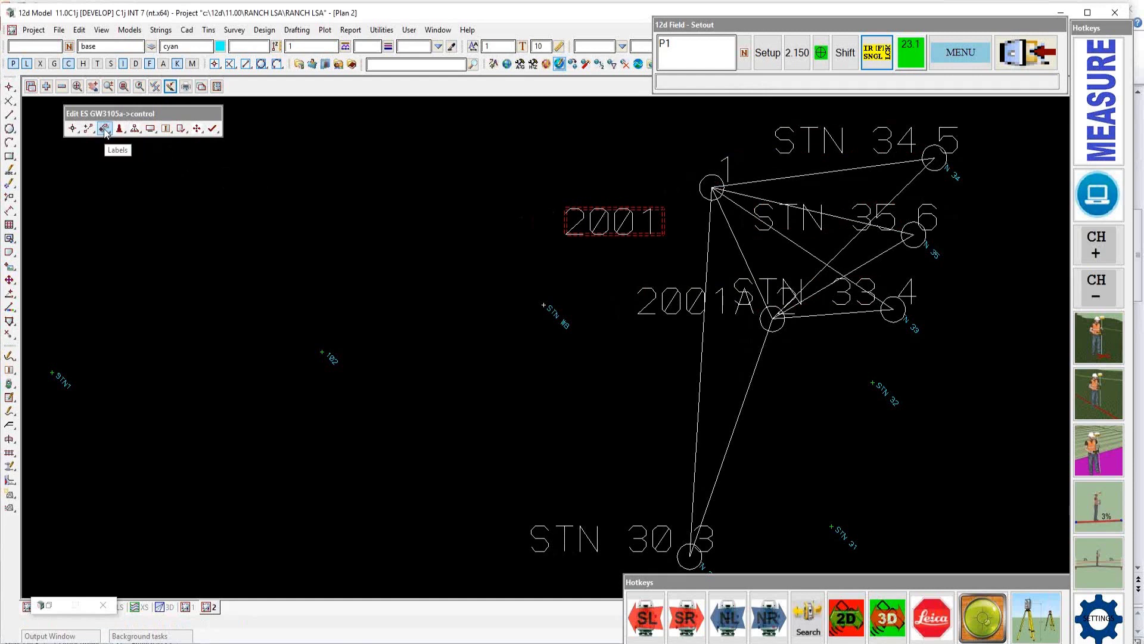
left_click(105, 129)
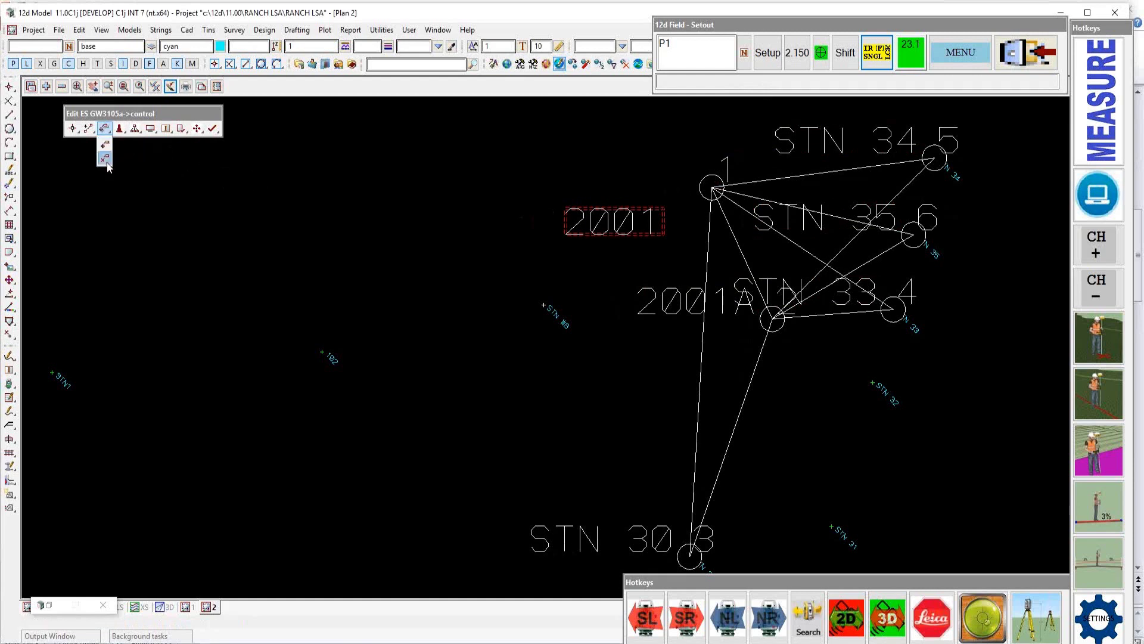
left_click(121, 127)
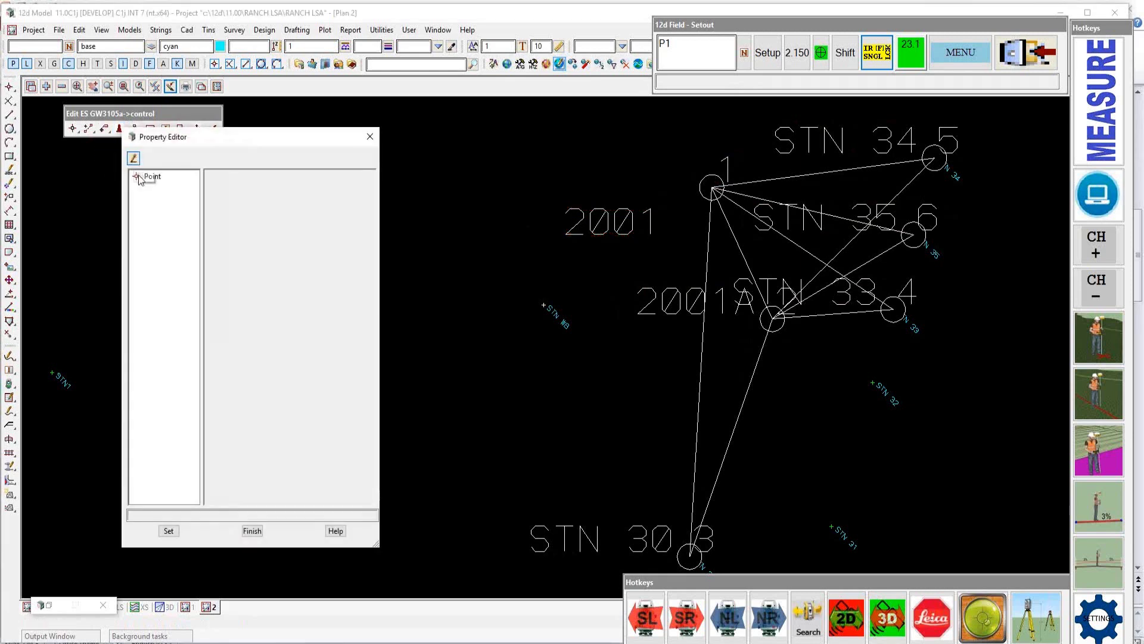
left_click(133, 158)
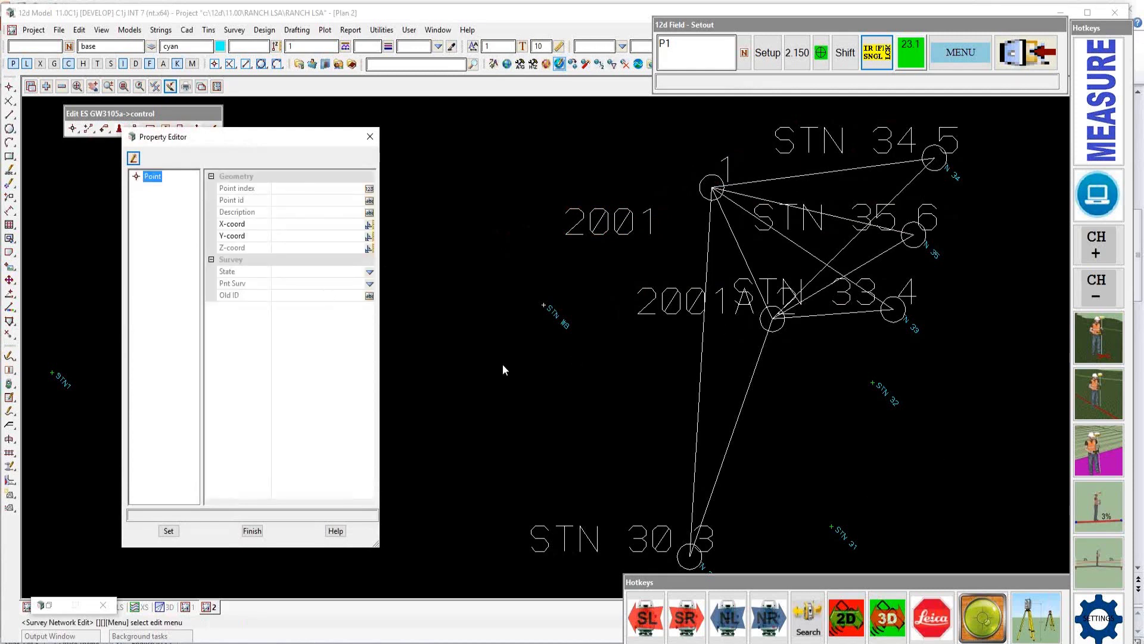
left_click(133, 158)
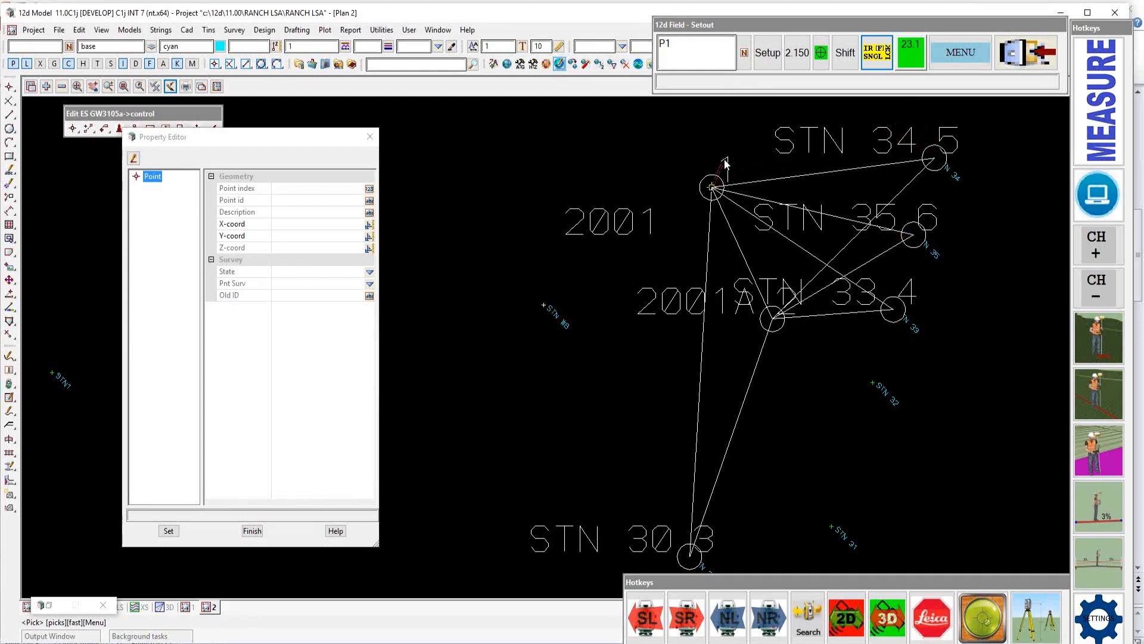
left_click(709, 198)
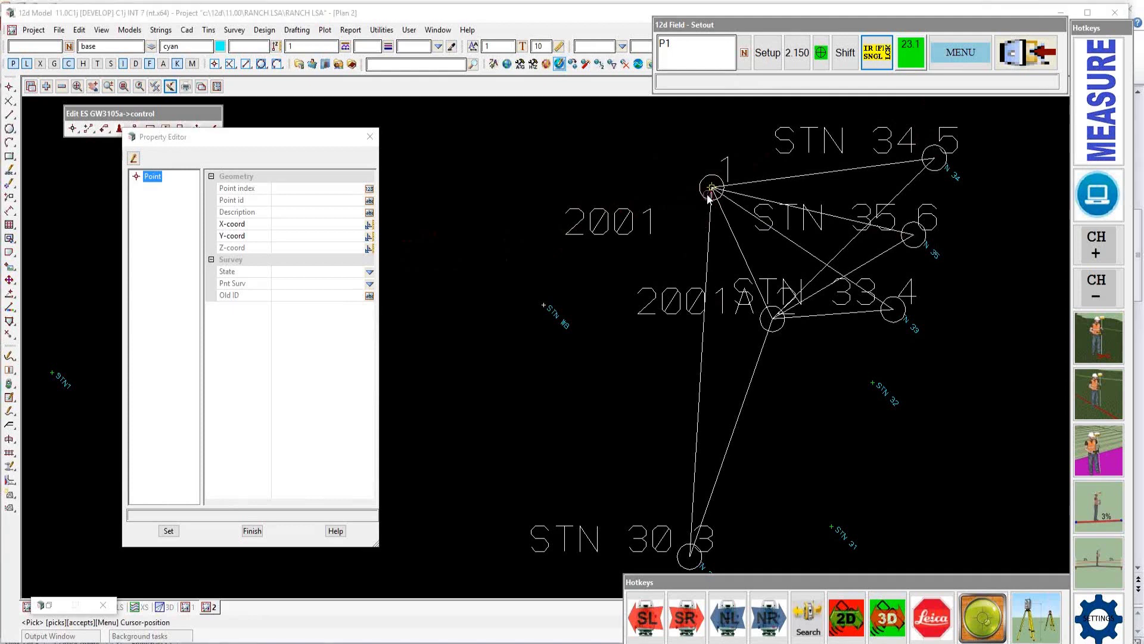
middle_click(710, 200)
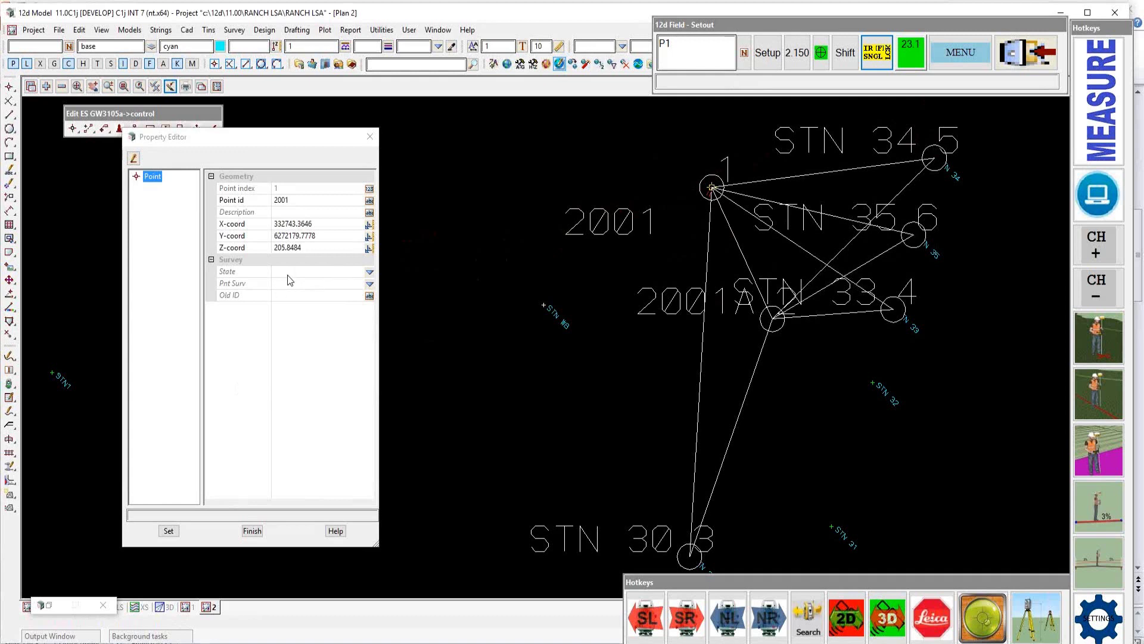
Step: Choose proposed as the State and control as the Pnt Surv for point 2001, and close the Property Editor without setting them
left_click(369, 272)
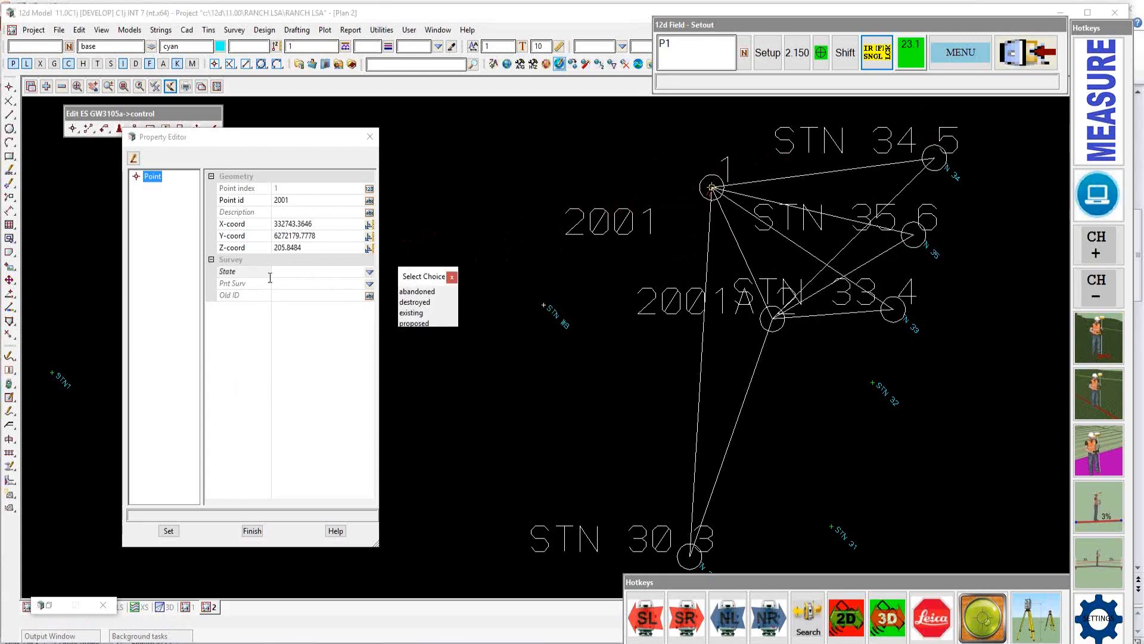
left_click(425, 324)
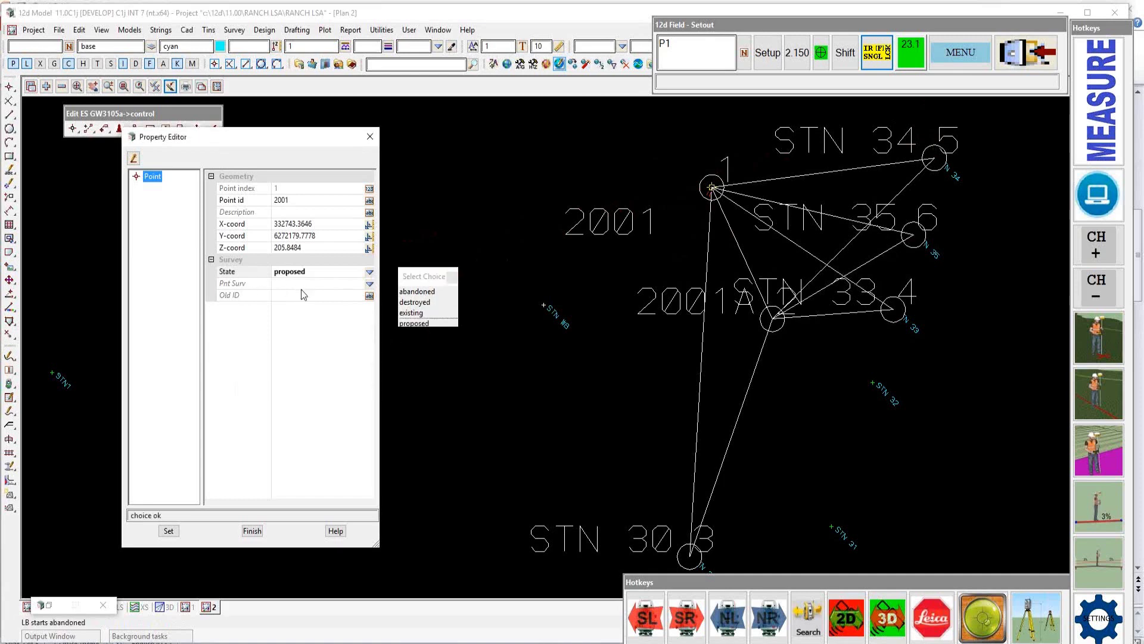
left_click(369, 284)
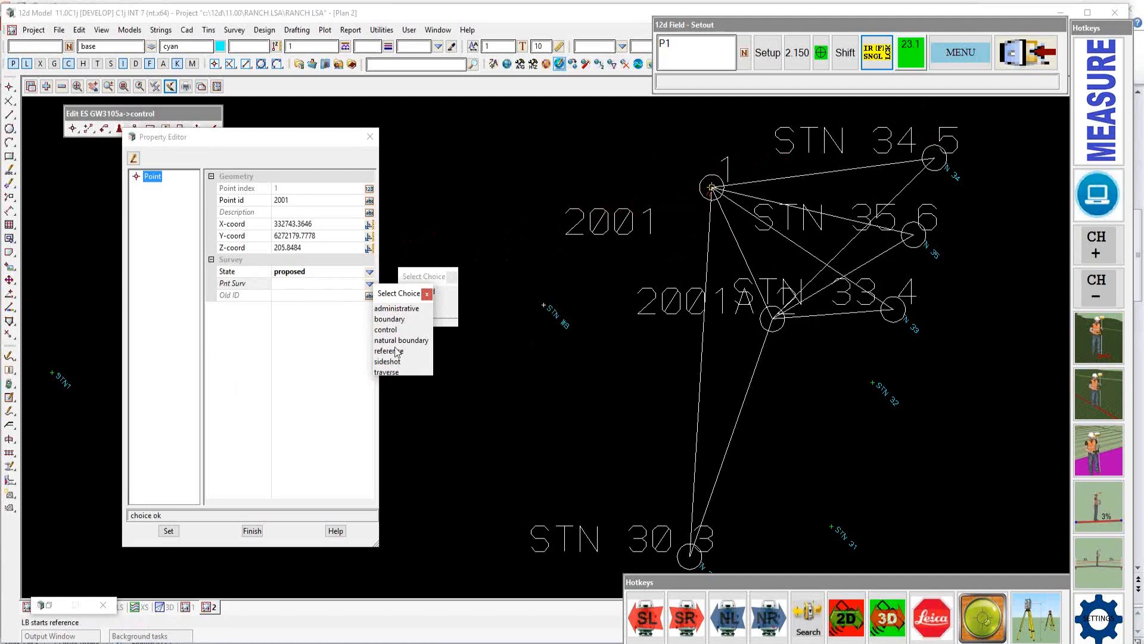
left_click(390, 331)
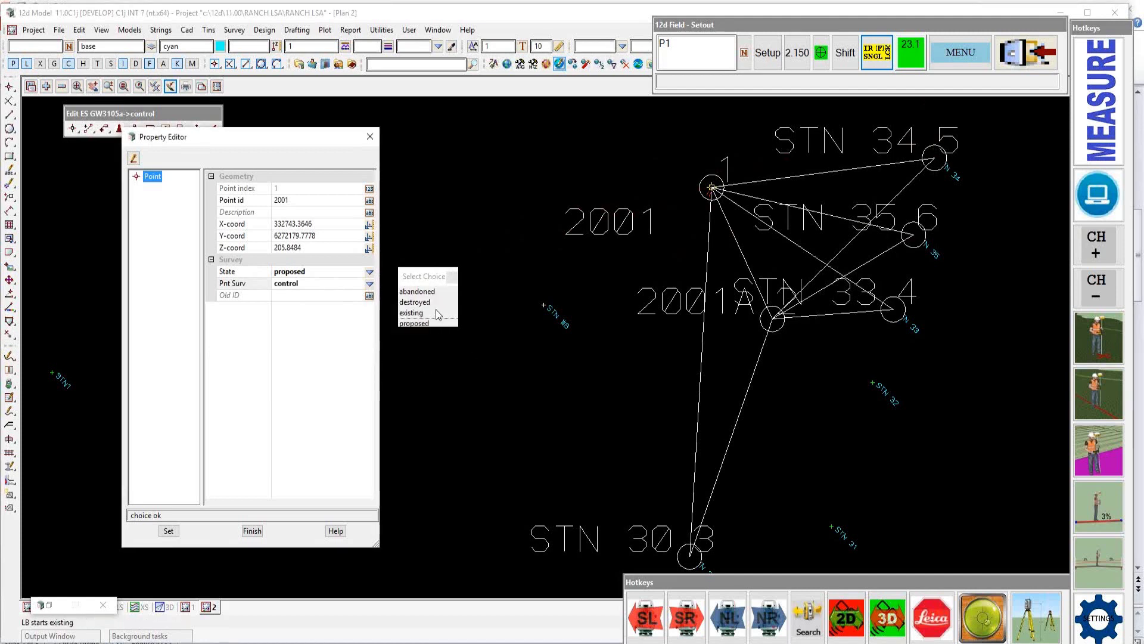
left_click(451, 278)
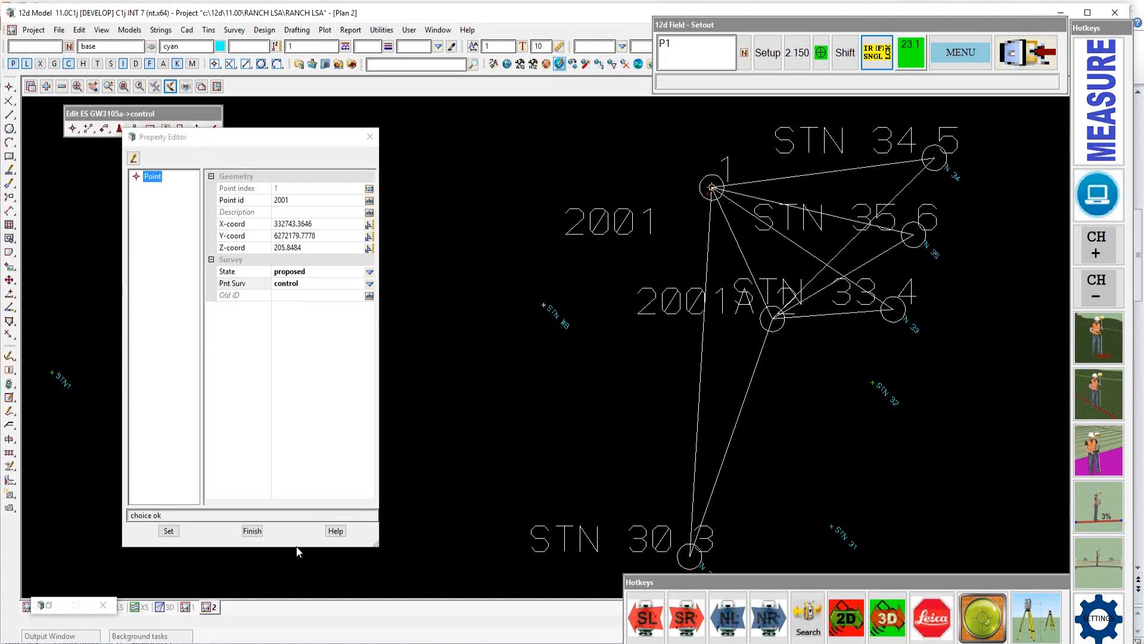
left_click(252, 530)
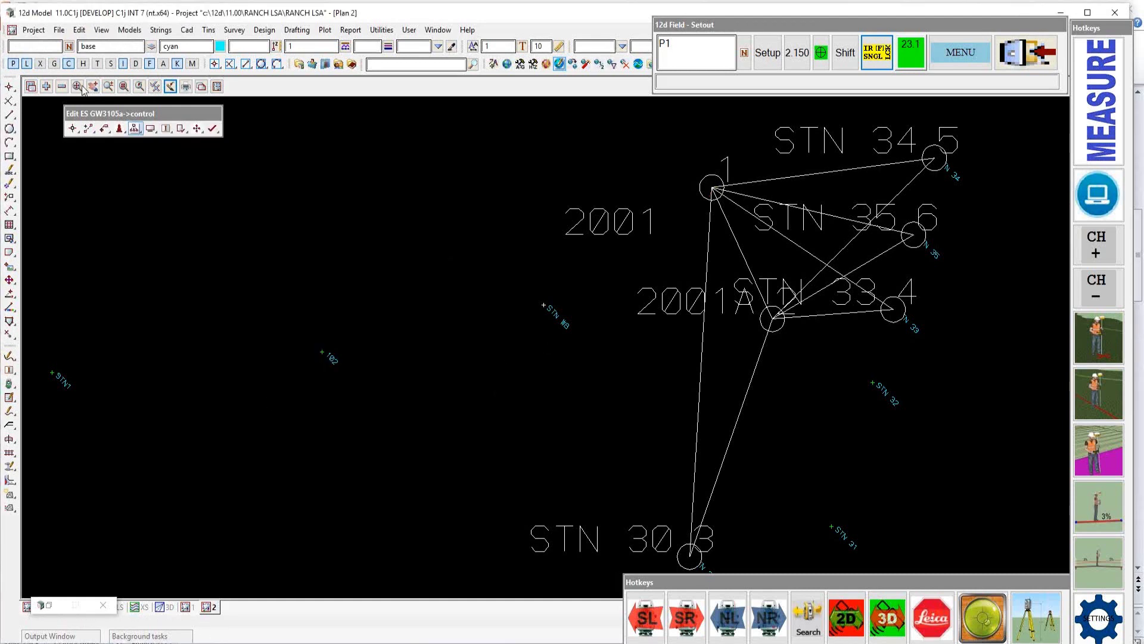
Step: Open the least-square network tree and display the properties of point 1
left_click(135, 129)
left_click_drag(135, 131, 136, 150)
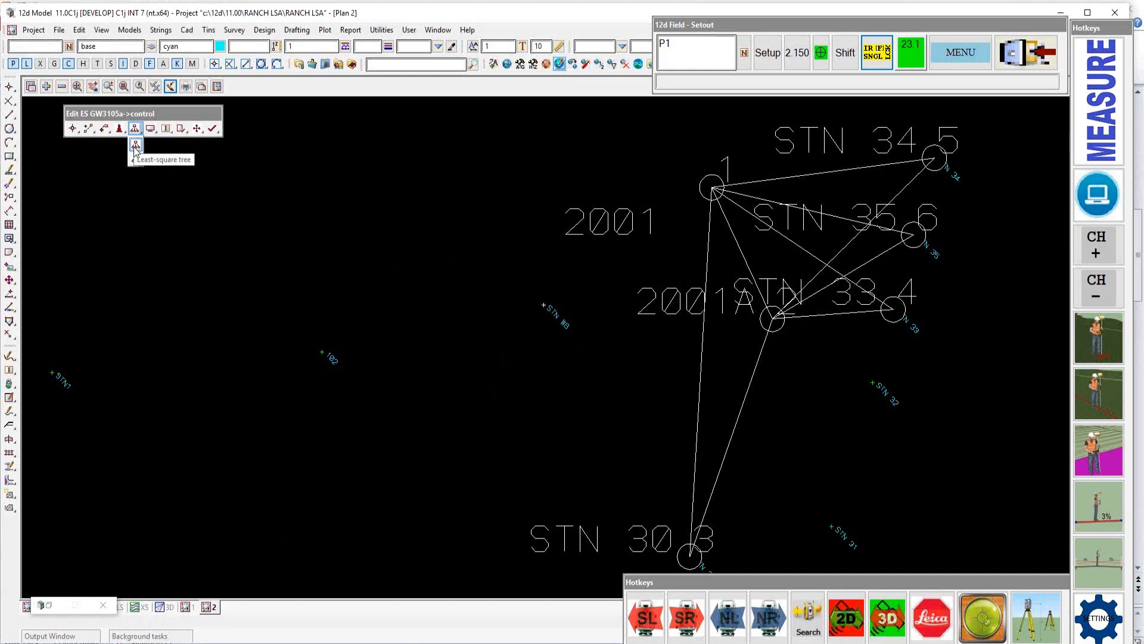
left_click_drag(136, 150, 136, 151)
left_click_drag(271, 161, 355, 112)
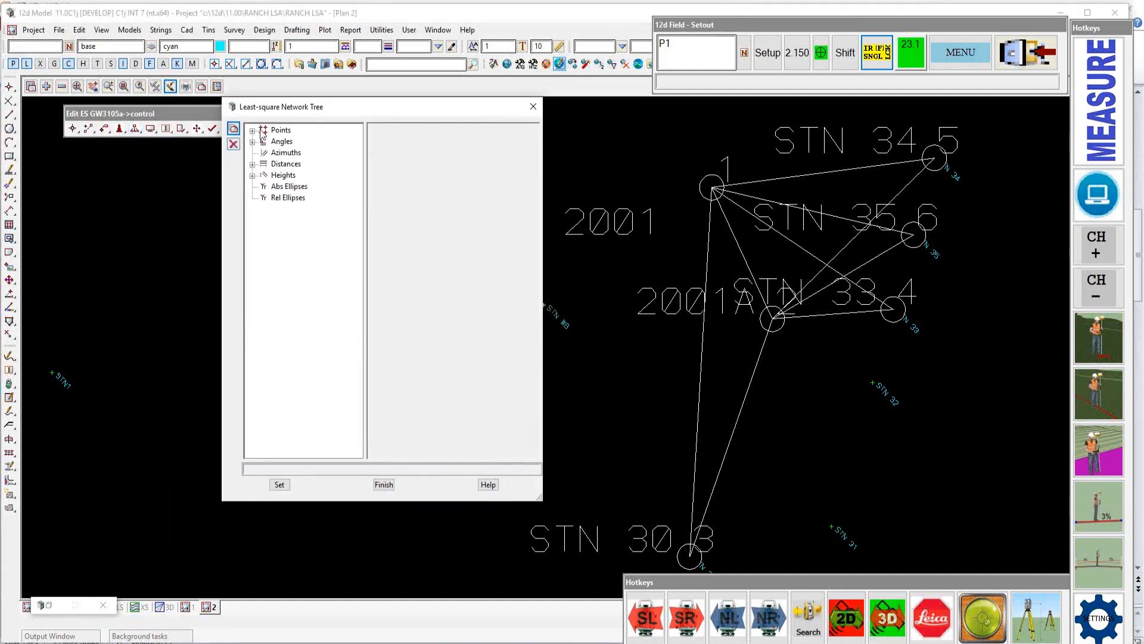
left_click(252, 131)
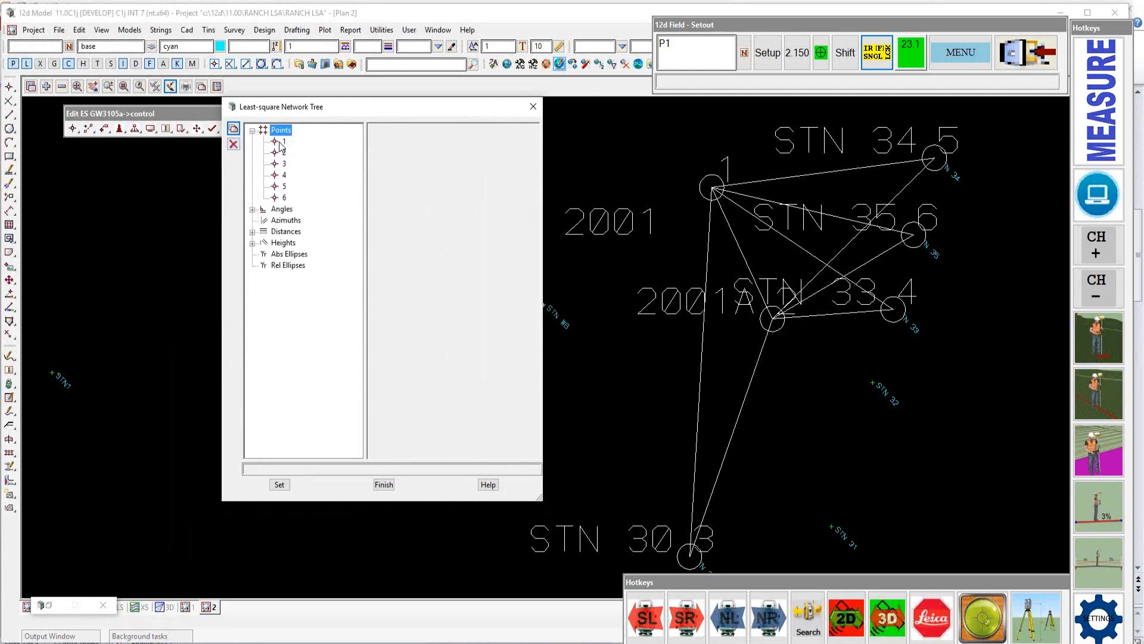
left_click(281, 142)
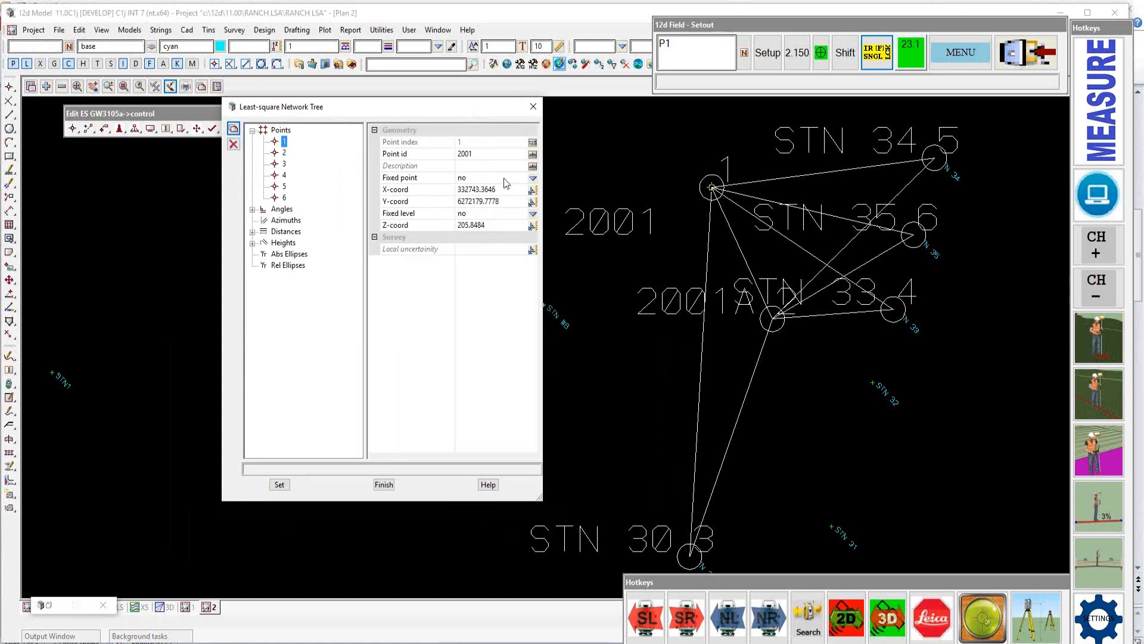
Step: Check the available choices for point 1's Fixed point and Fixed level settings without selecting any
left_click(533, 179)
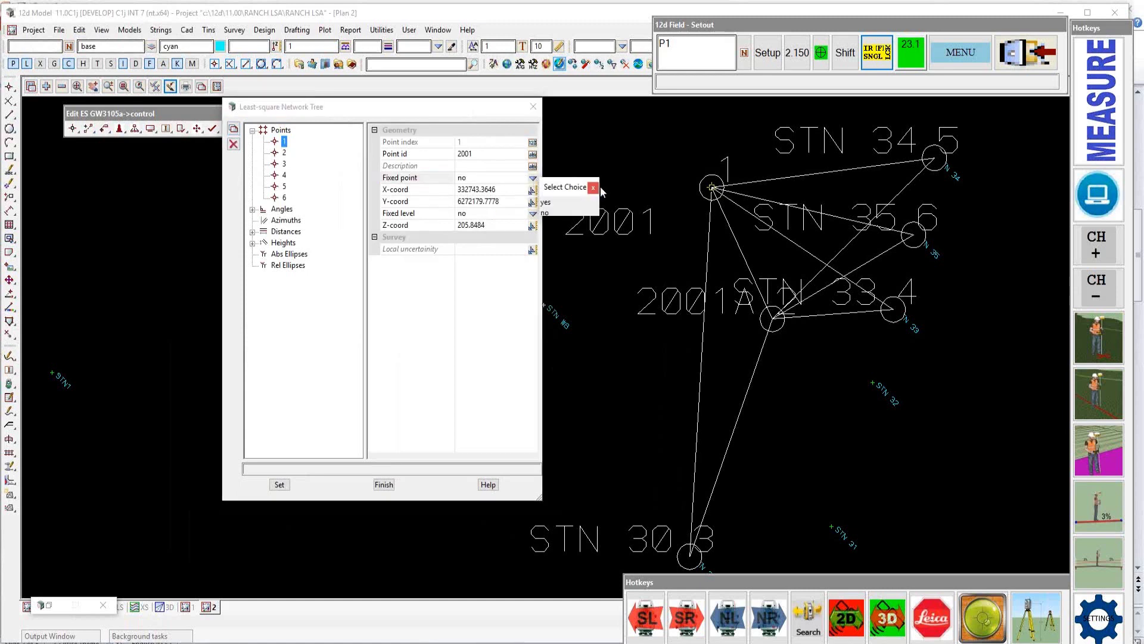
left_click(594, 187)
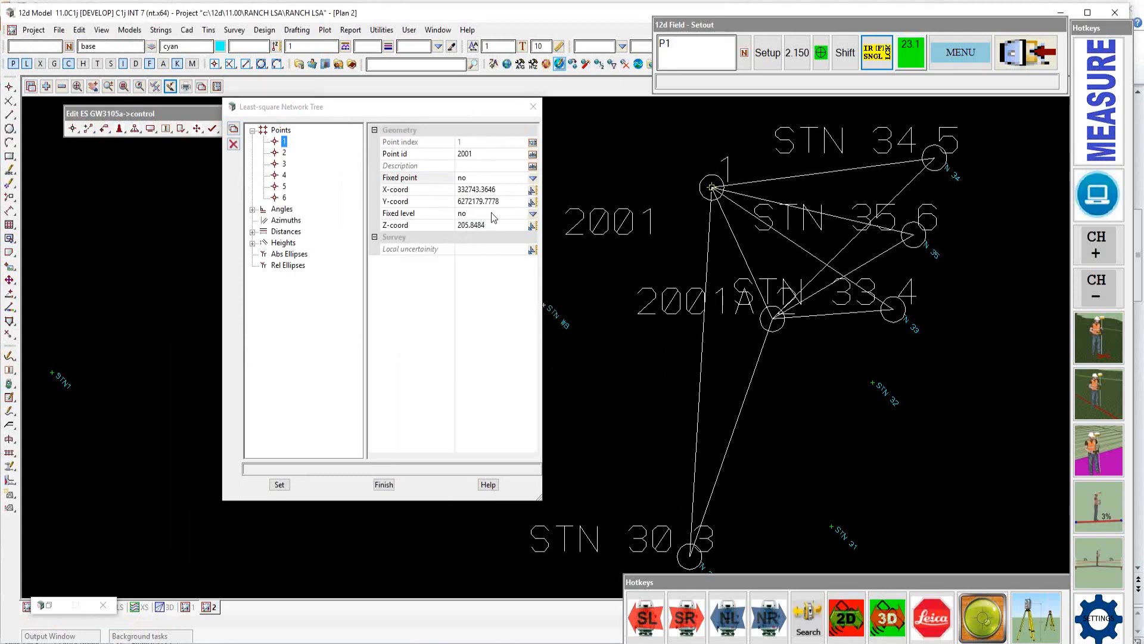
left_click(534, 216)
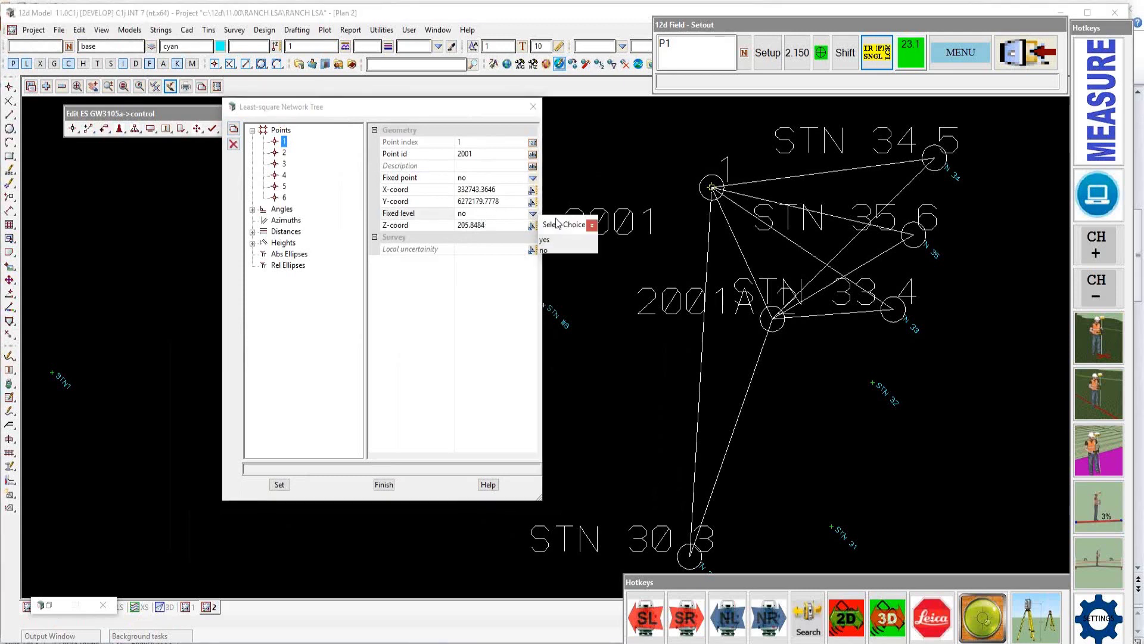
left_click(591, 231)
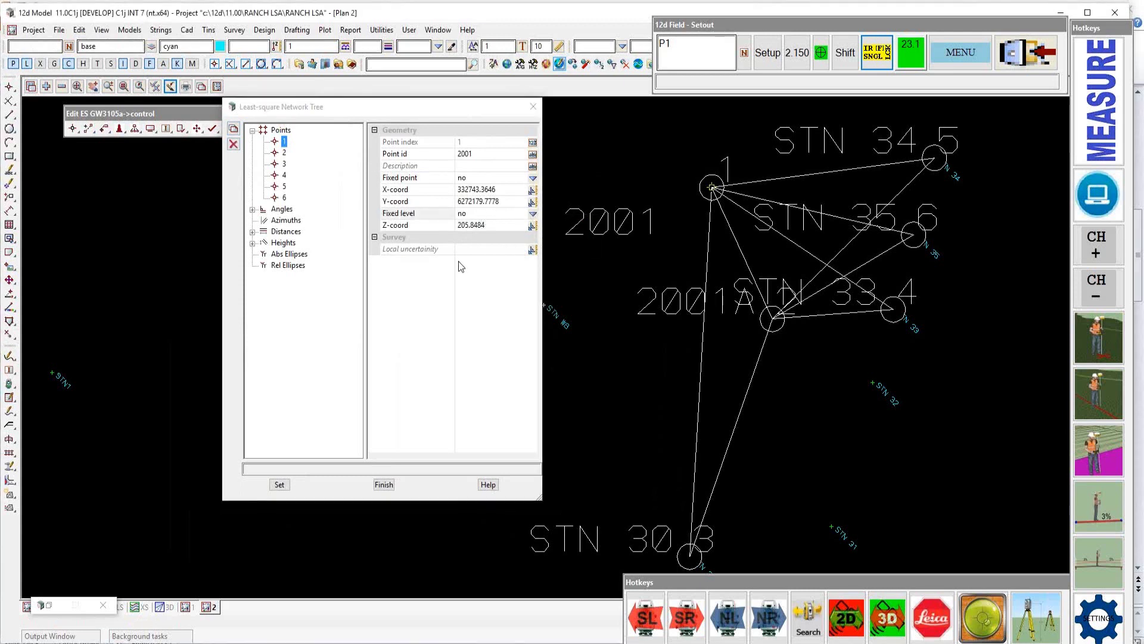
Step: Examine angles 2-1-3 and 3-1-4 in the network tree, and check the Active choices for angle 3-1-4
left_click(253, 209)
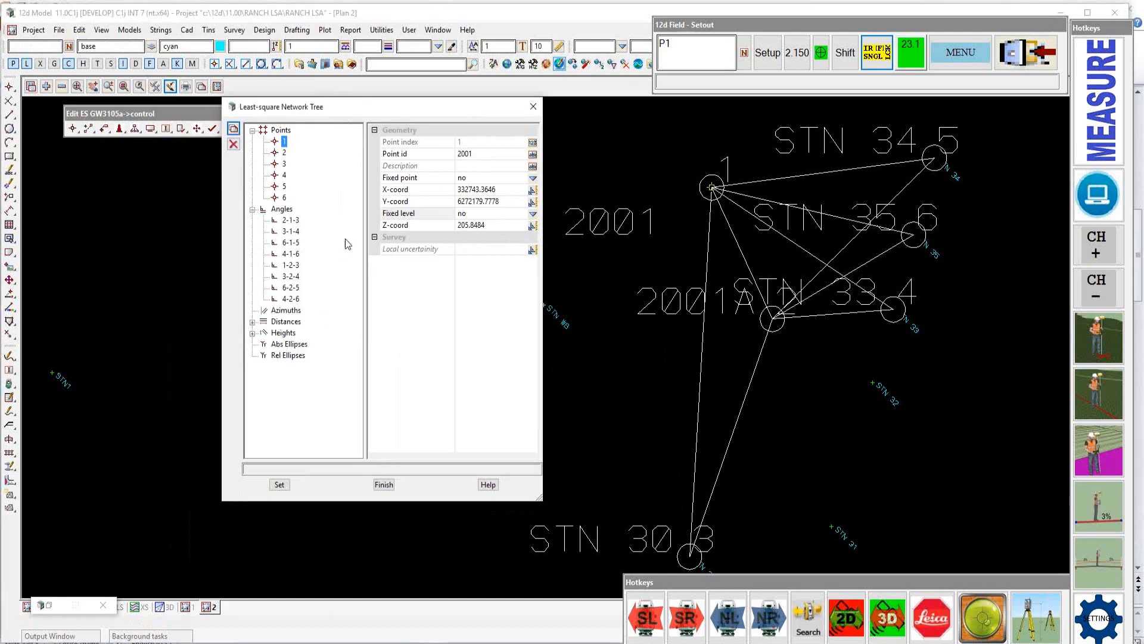
left_click(291, 220)
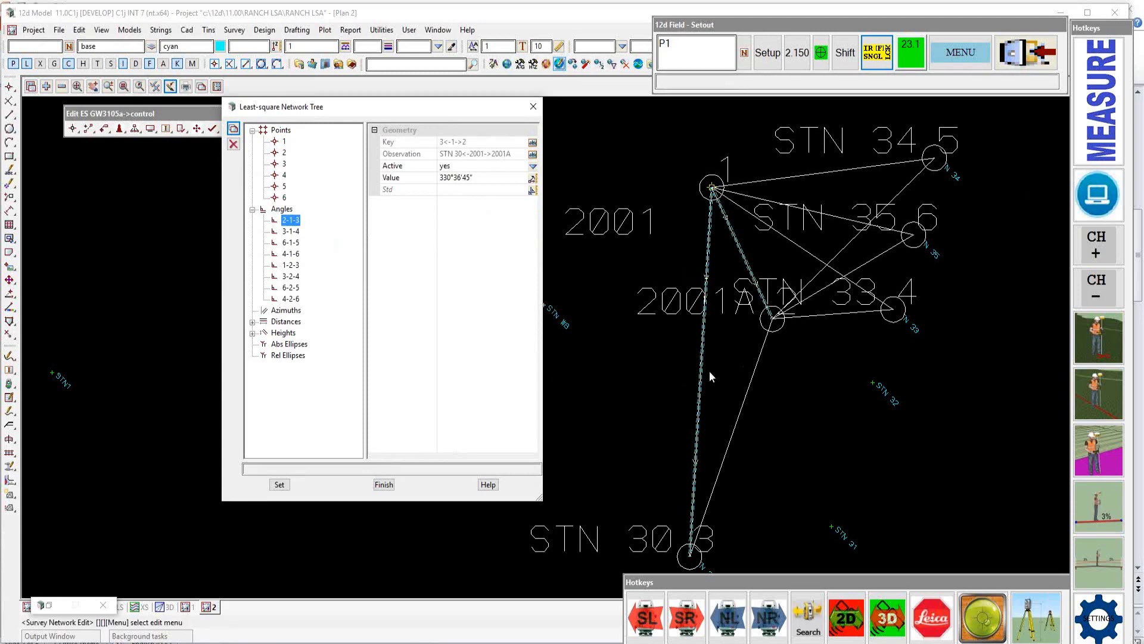
left_click(296, 233)
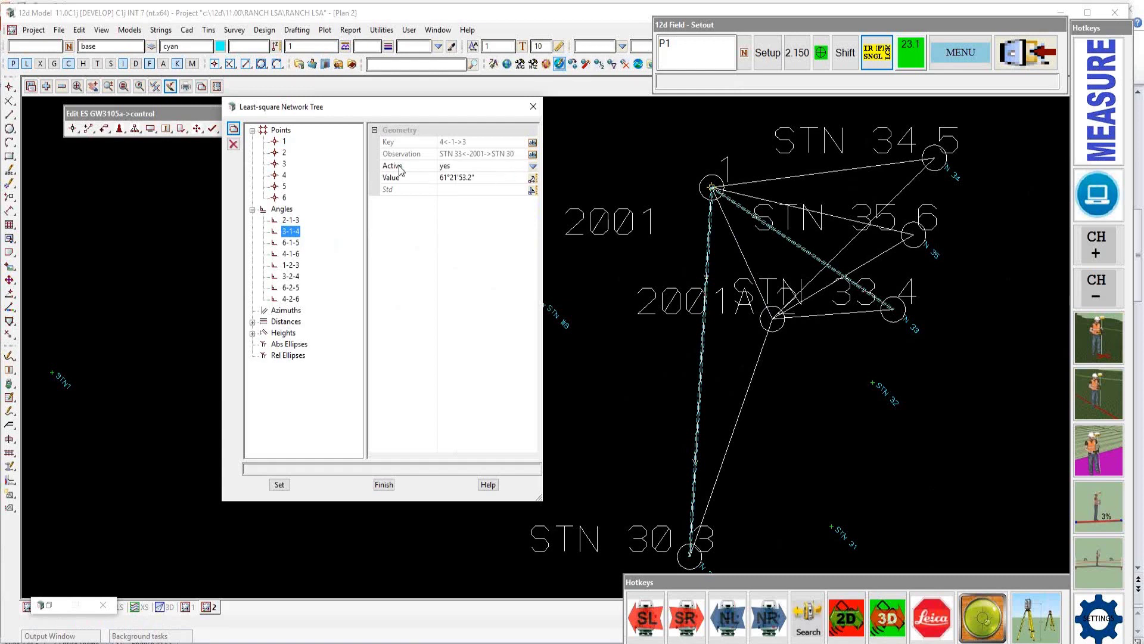
left_click(533, 167)
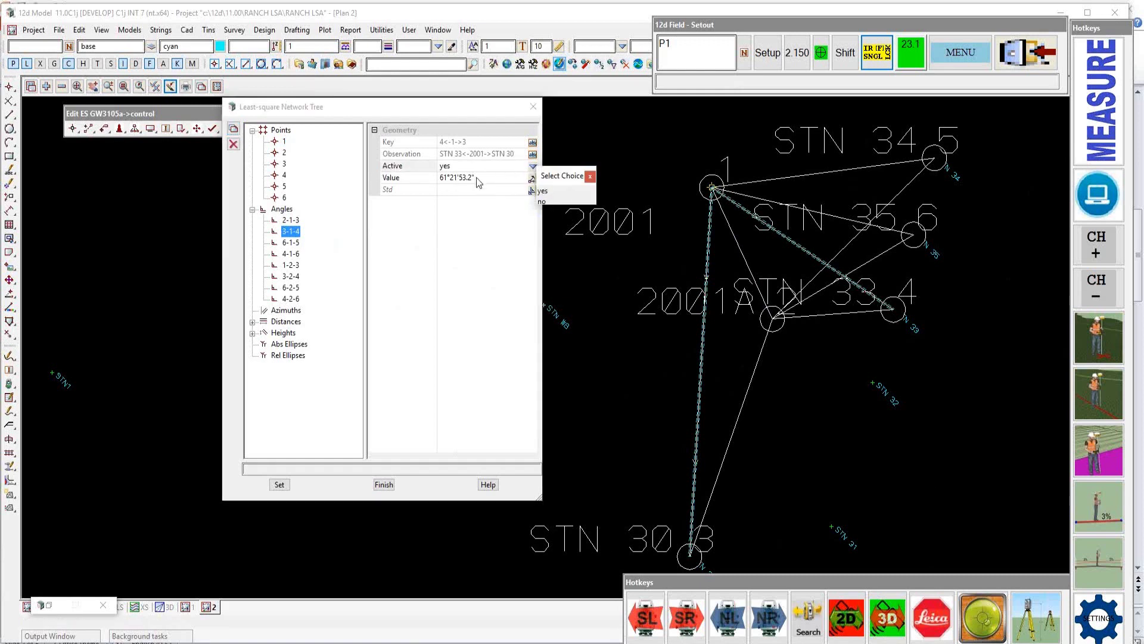
left_click(589, 176)
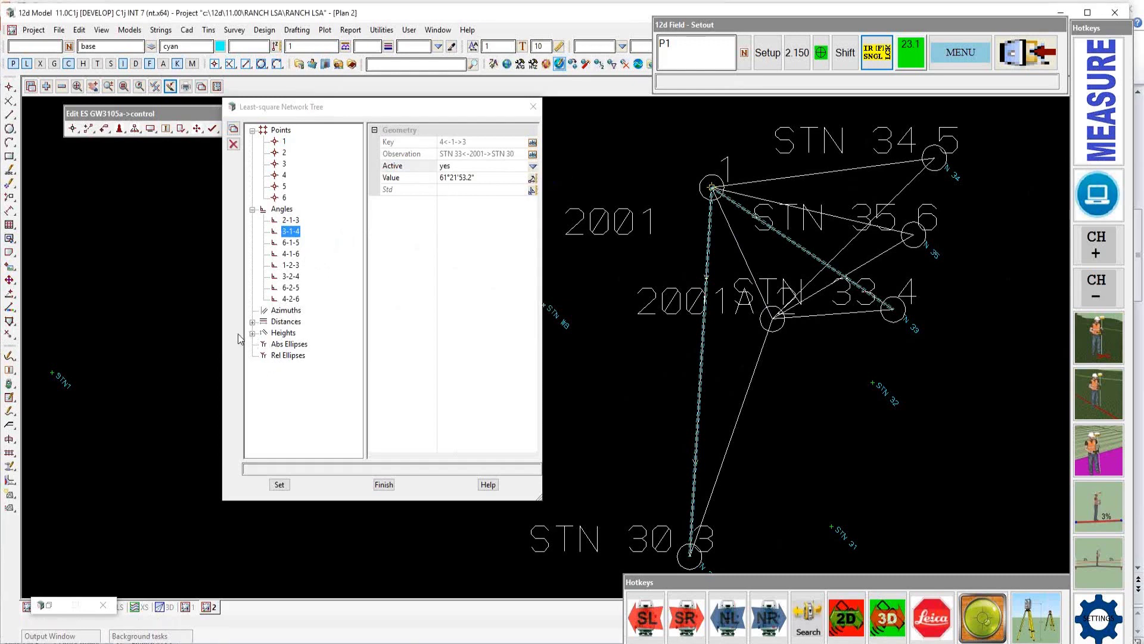
Step: Examine the properties of distance 1-3 and height 1-5 in the network tree, and close the tree
left_click(253, 322)
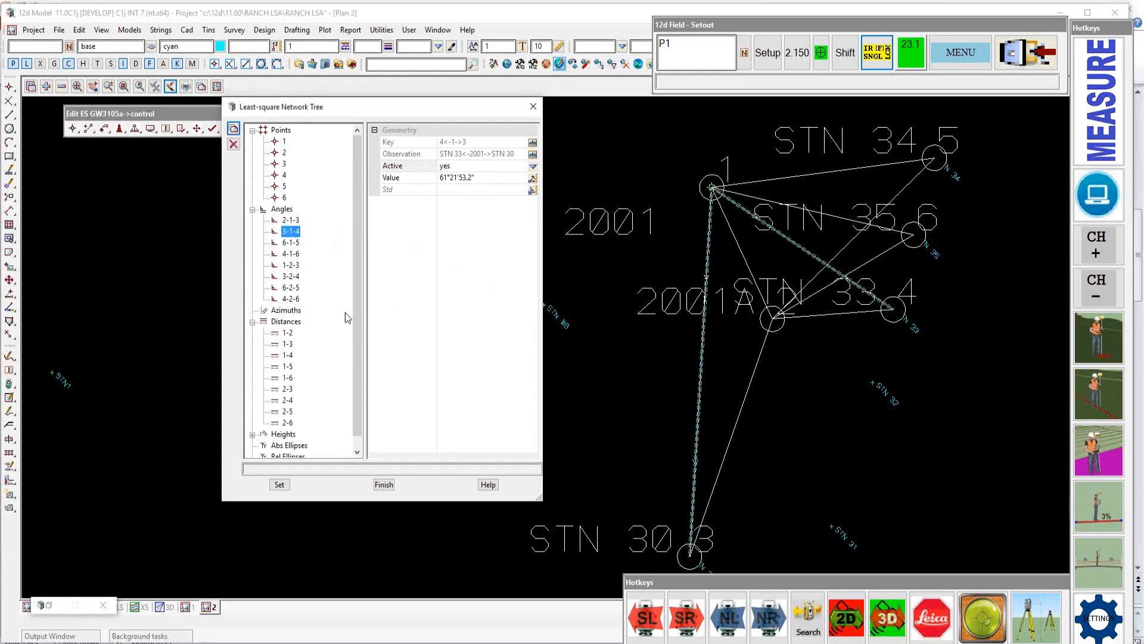
left_click(292, 344)
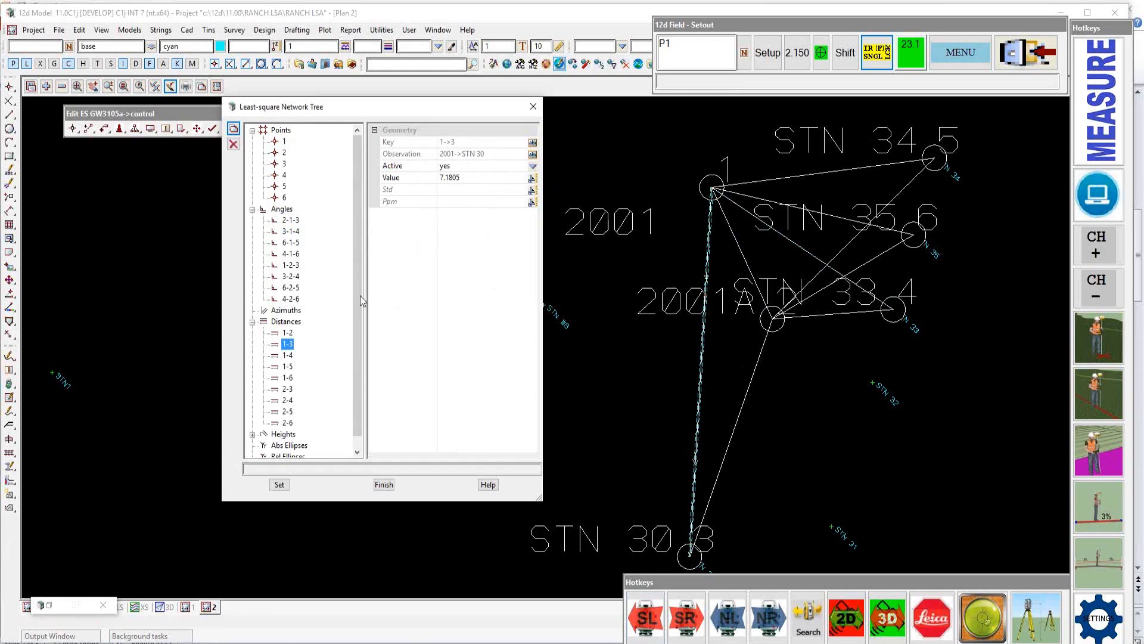
scroll(359, 237, "down", 1)
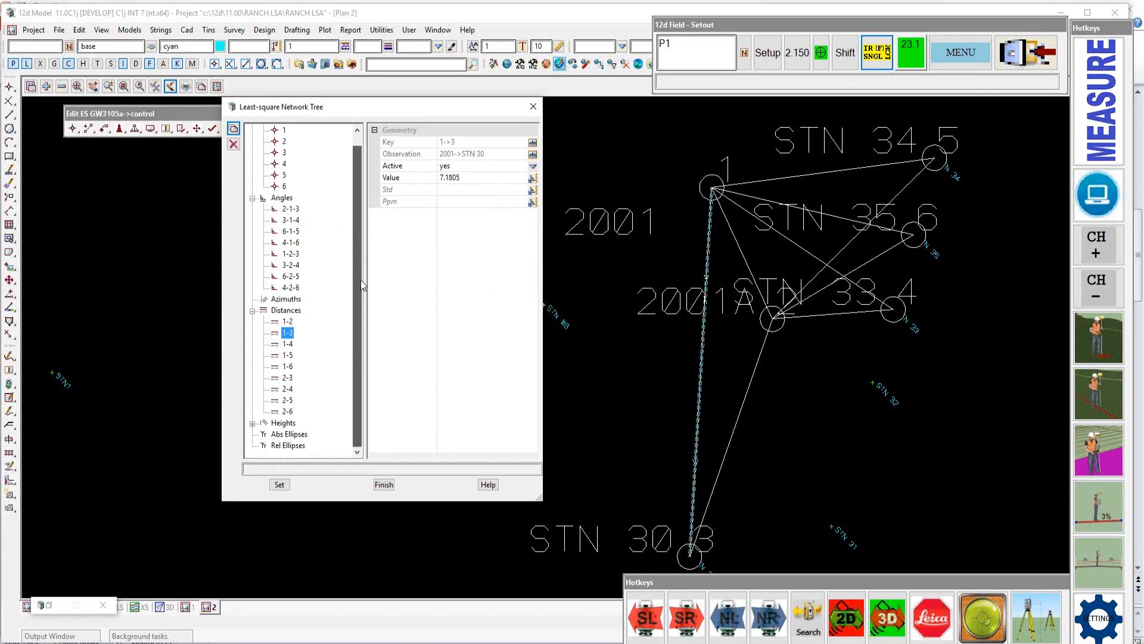
left_click(252, 423)
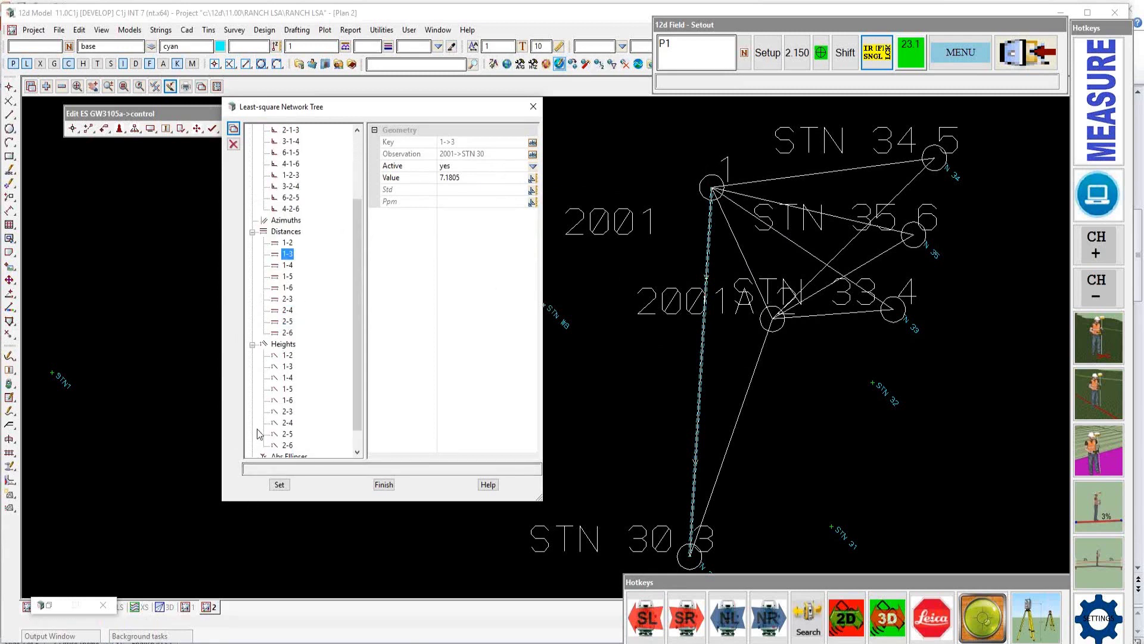
left_click(288, 388)
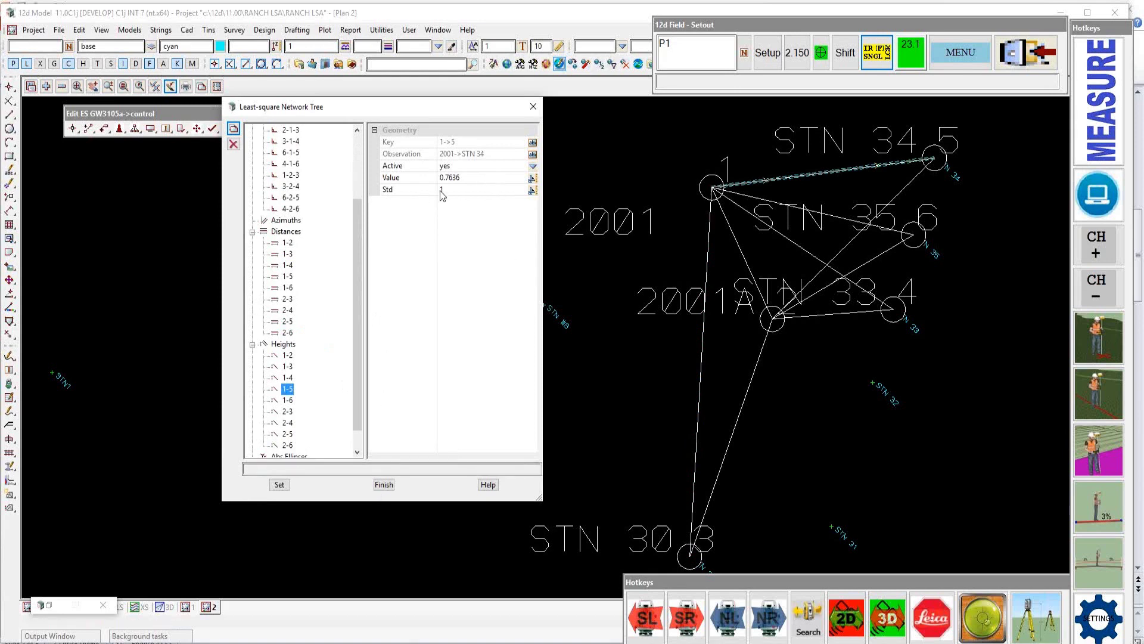
scroll(361, 292, "up", 1)
scroll(361, 278, "down", 1)
left_click(385, 485)
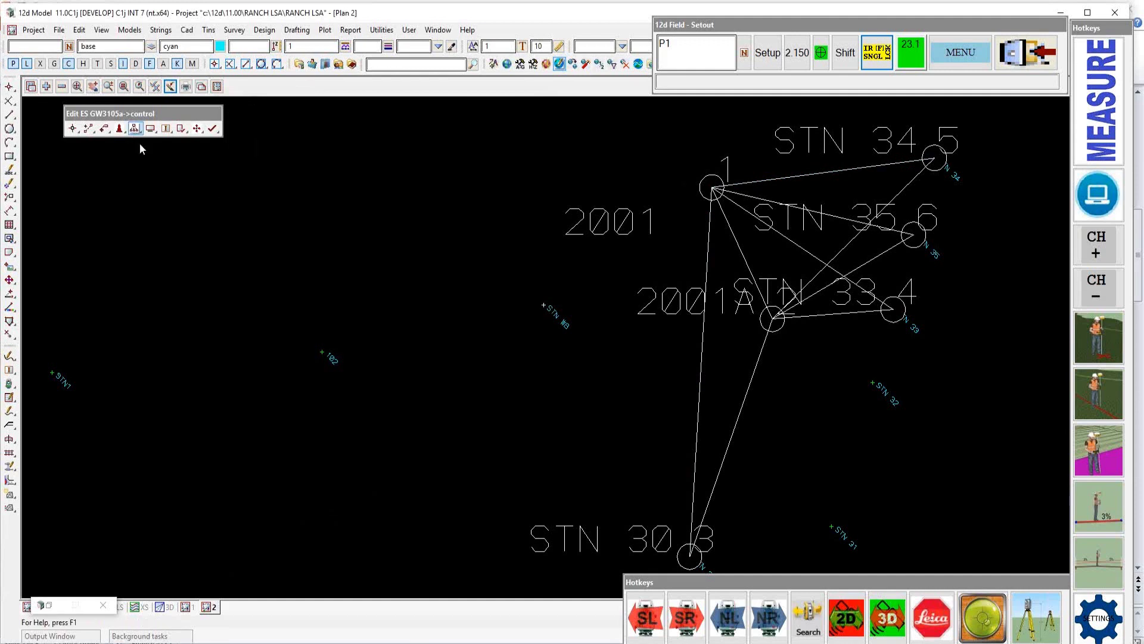
Step: Calculate the network's initial values, and open the display settings with the window moved clear of the toolbar
left_click(135, 128)
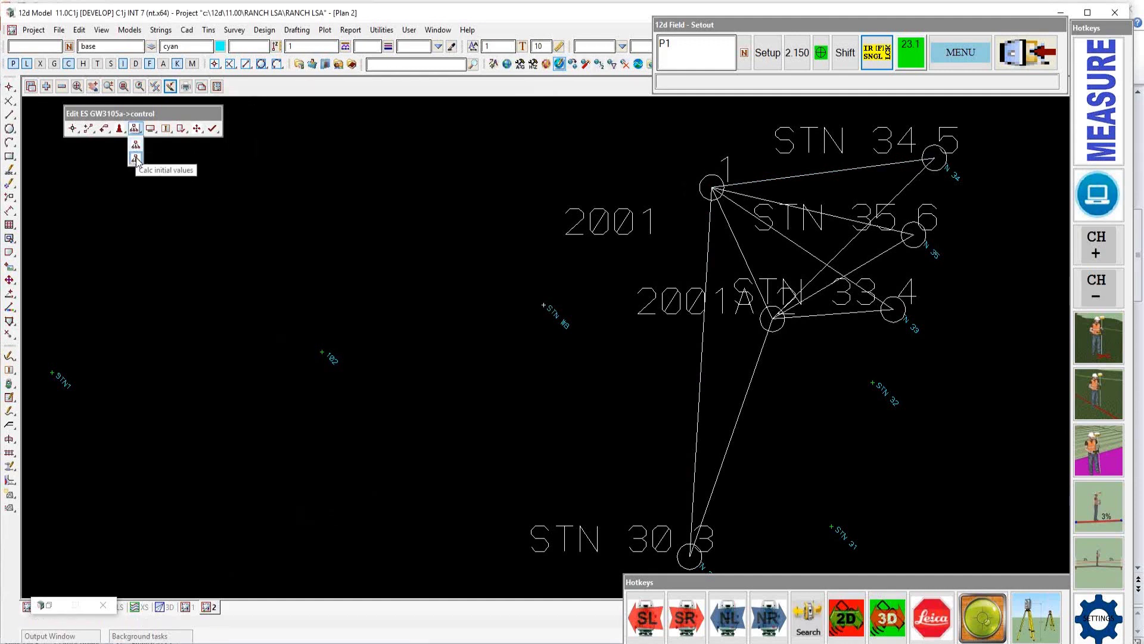
left_click(136, 158)
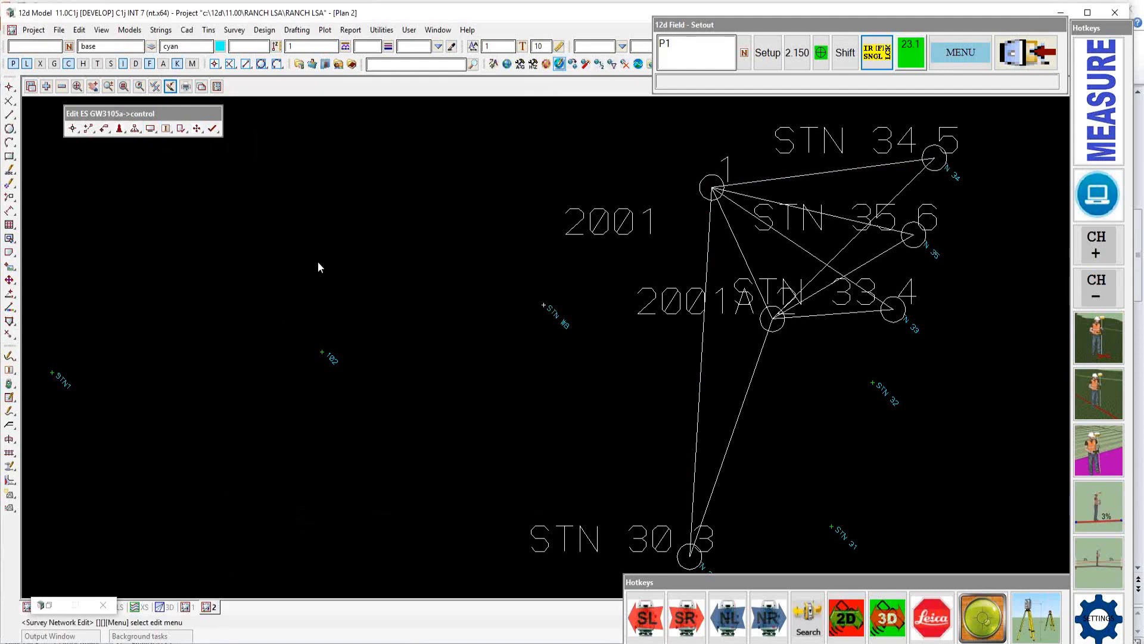
left_click(151, 128)
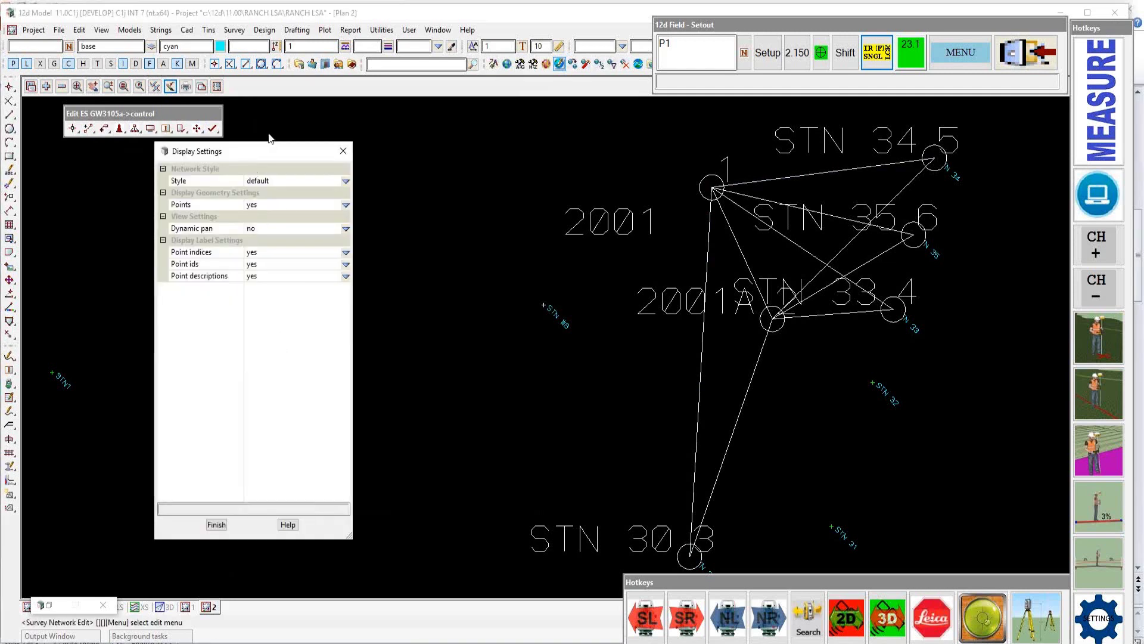
left_click_drag(281, 152, 366, 125)
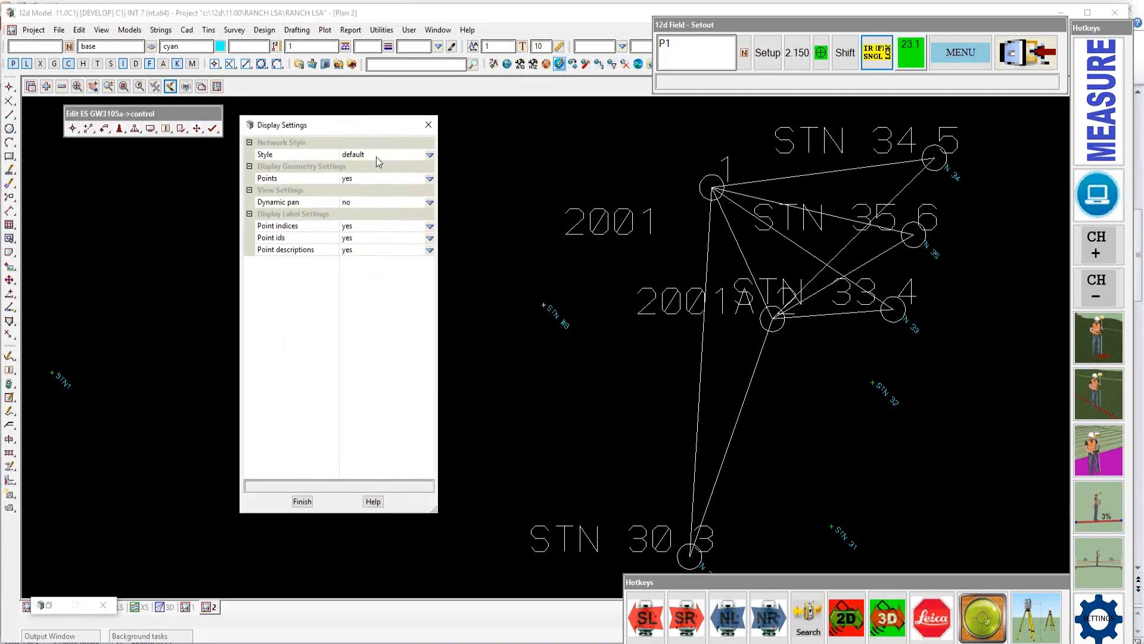
left_click(430, 155)
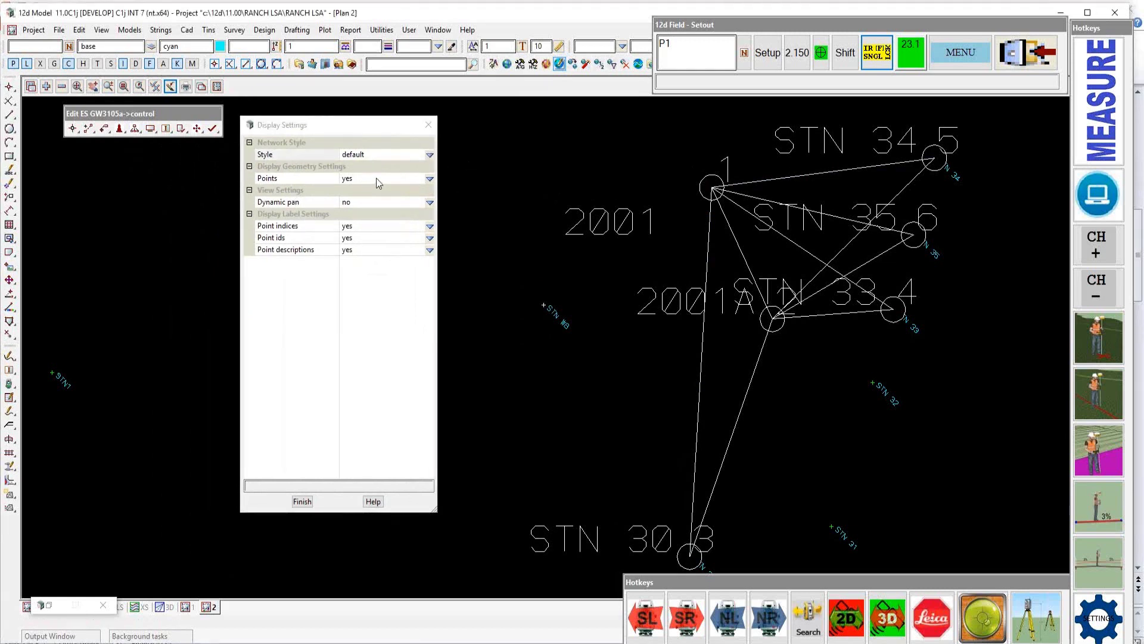
Step: Set the display of network points to no, and restore it to yes
left_click(429, 179)
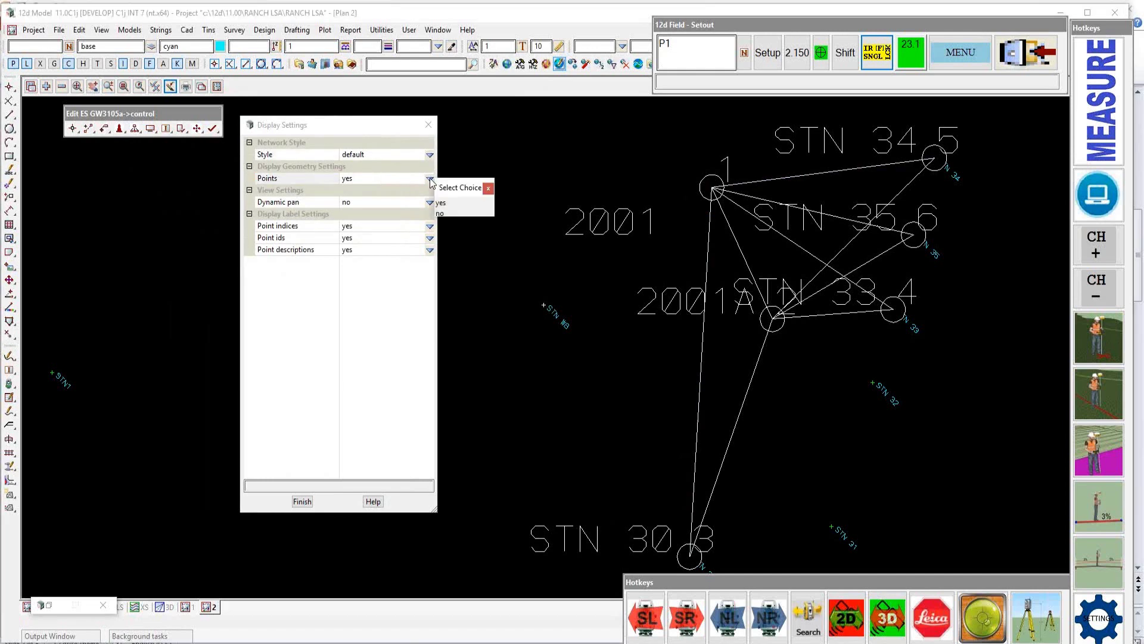
left_click(441, 214)
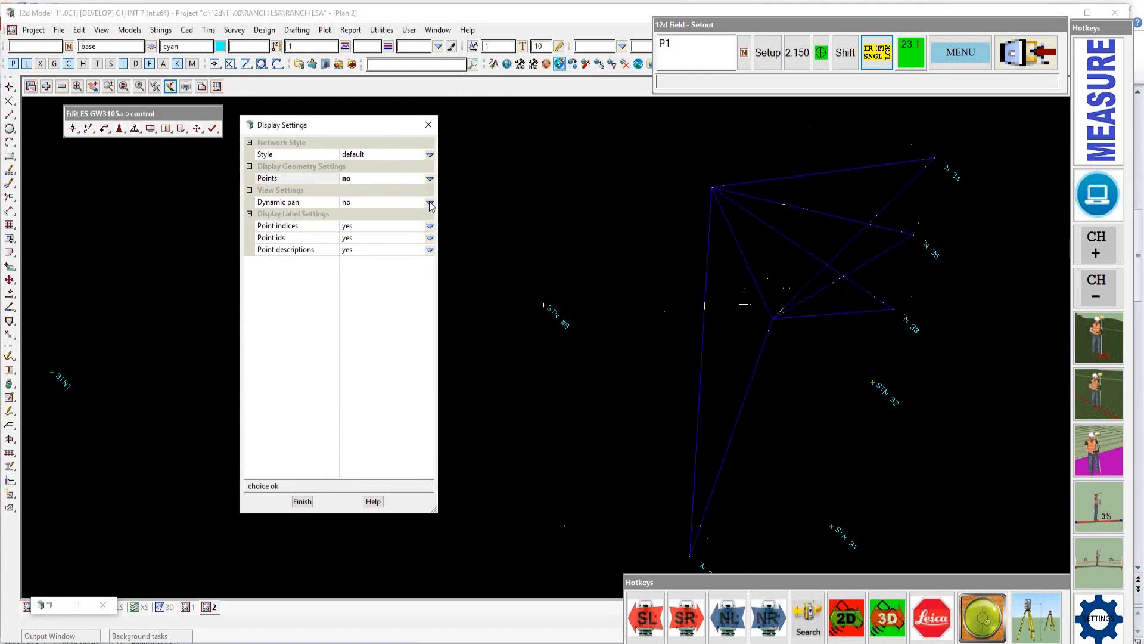
left_click(430, 179)
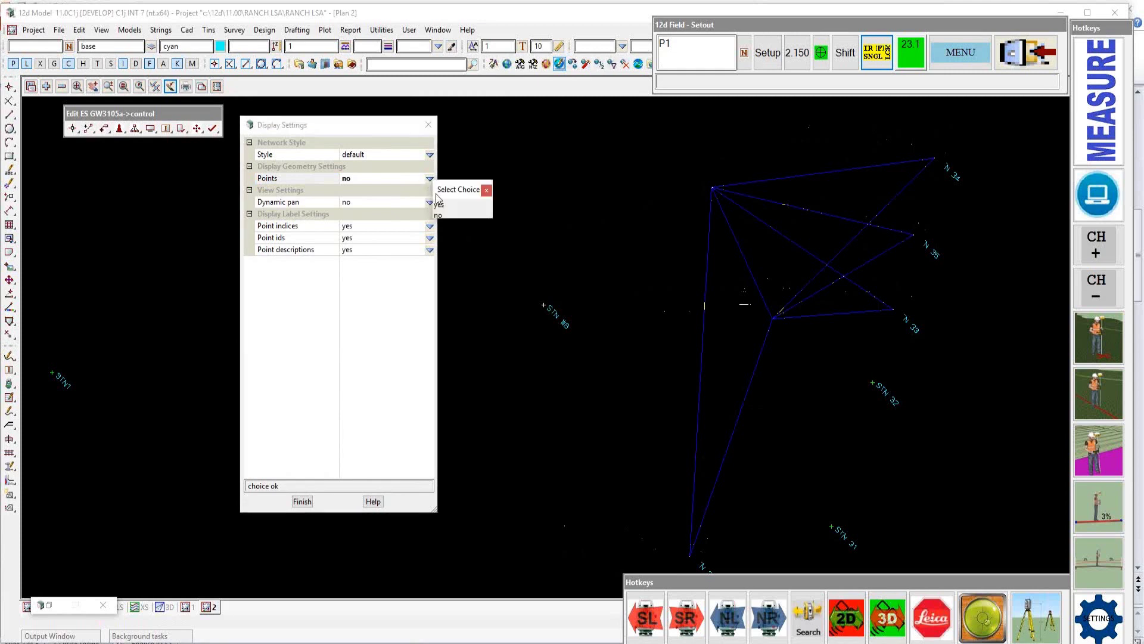
left_click(442, 201)
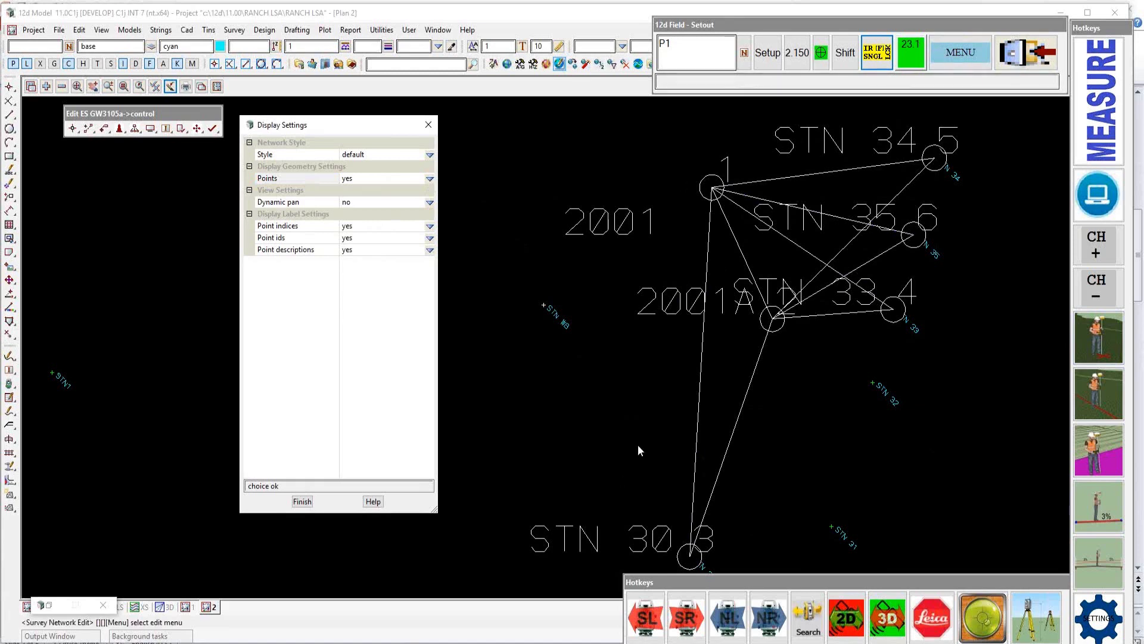
Step: Set the Point ids label display to no, and restore it to yes
left_click(429, 238)
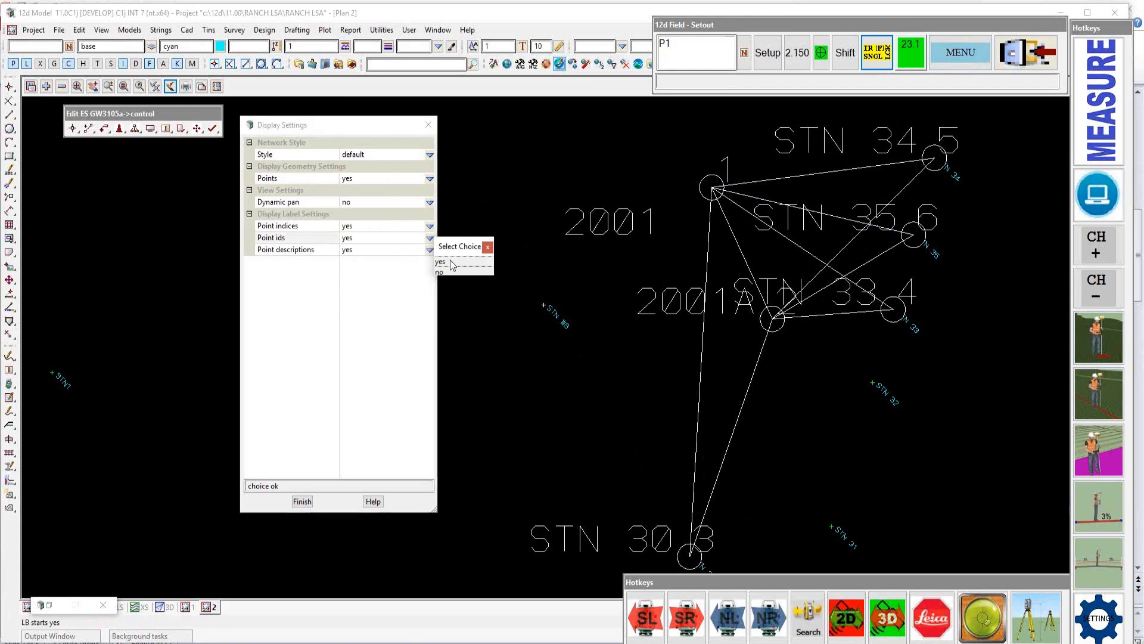
left_click(450, 263)
left_click(430, 238)
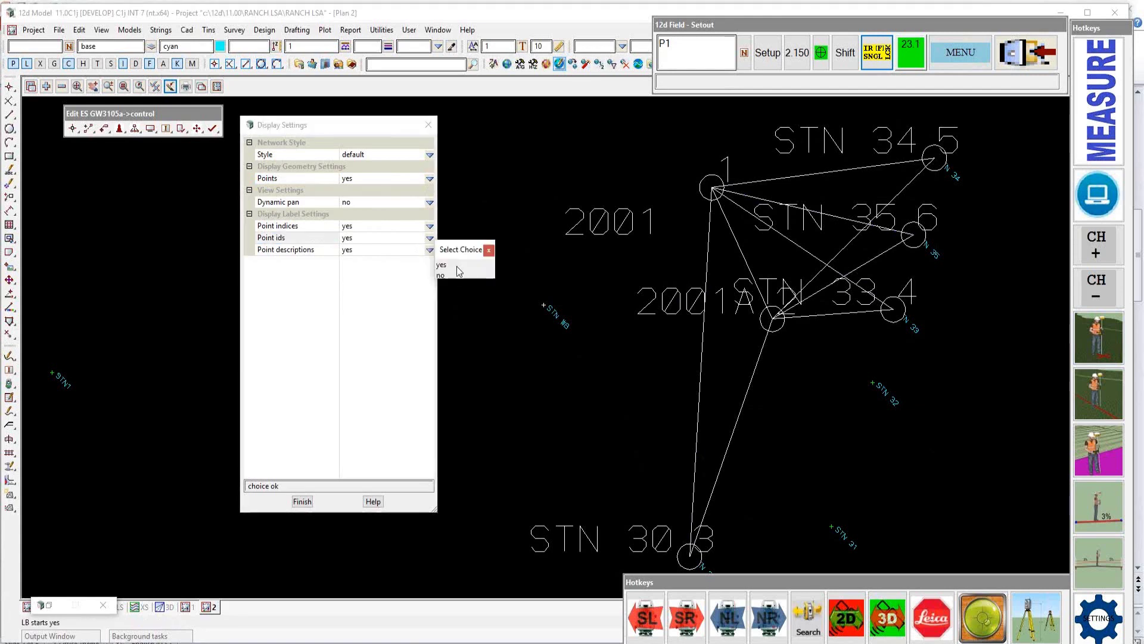
left_click(454, 271)
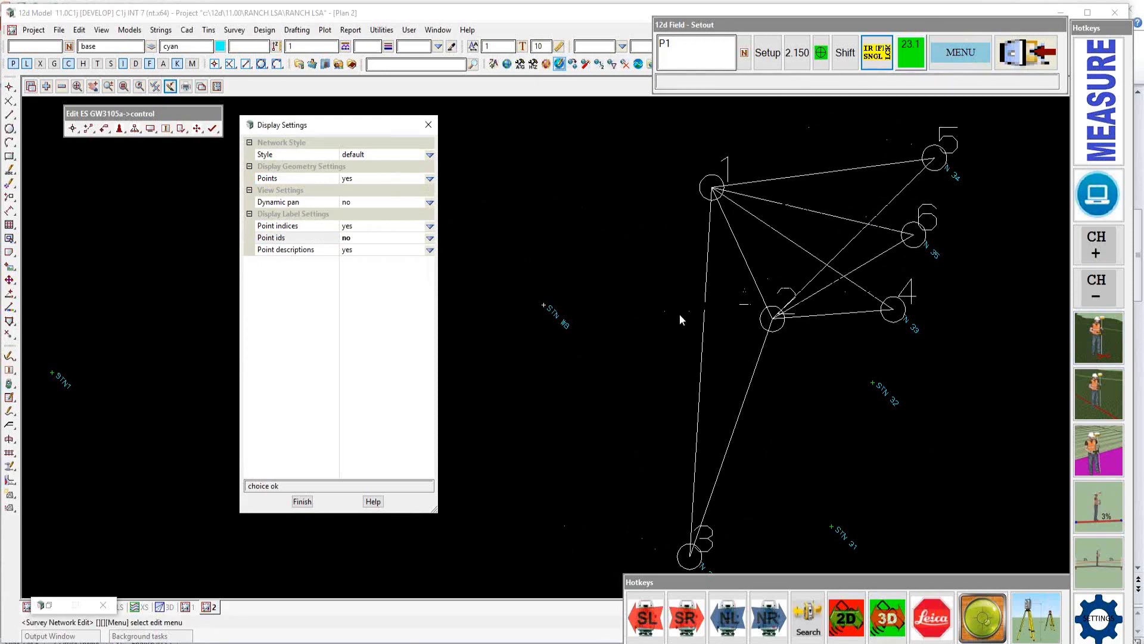
left_click(432, 238)
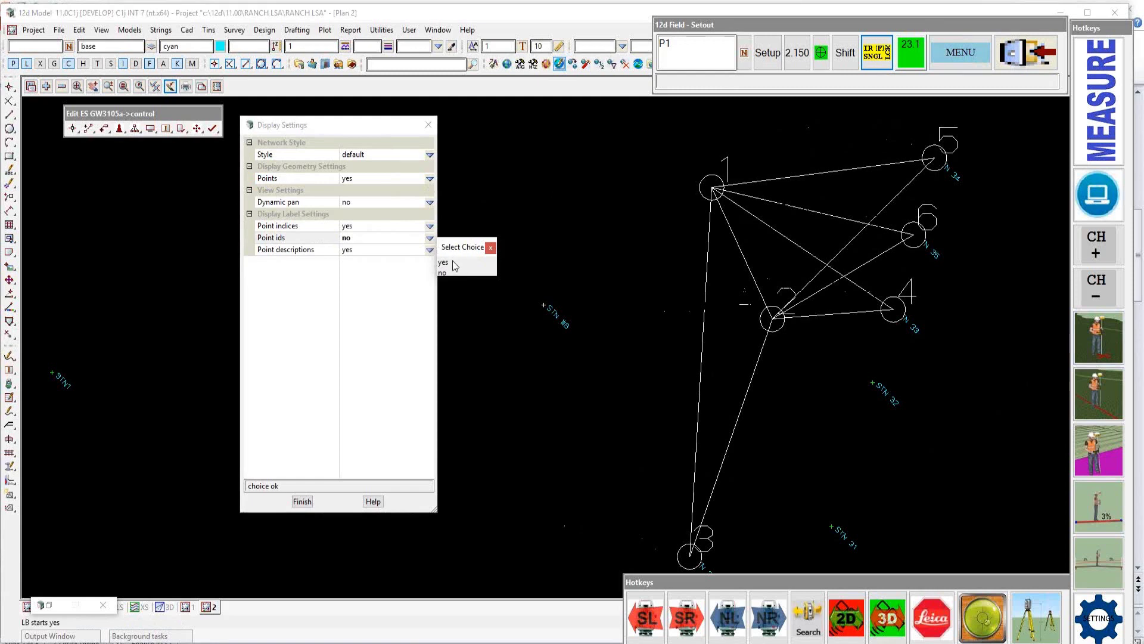
left_click(452, 260)
Step: Set the Point indices label display to no, and restore it to yes
left_click(430, 227)
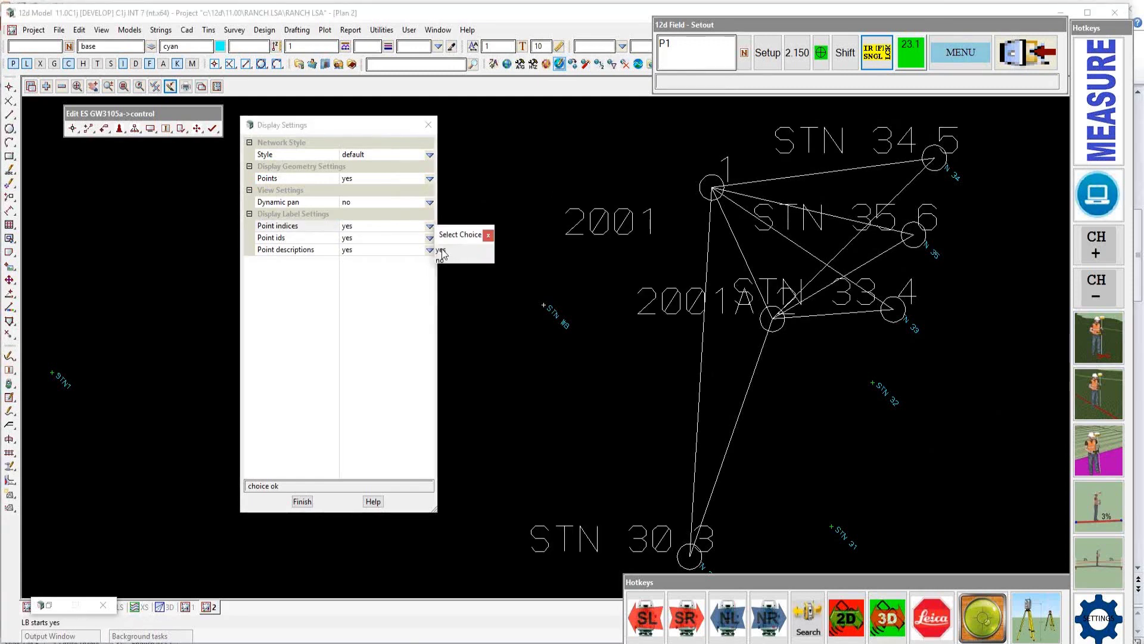
left_click(441, 251)
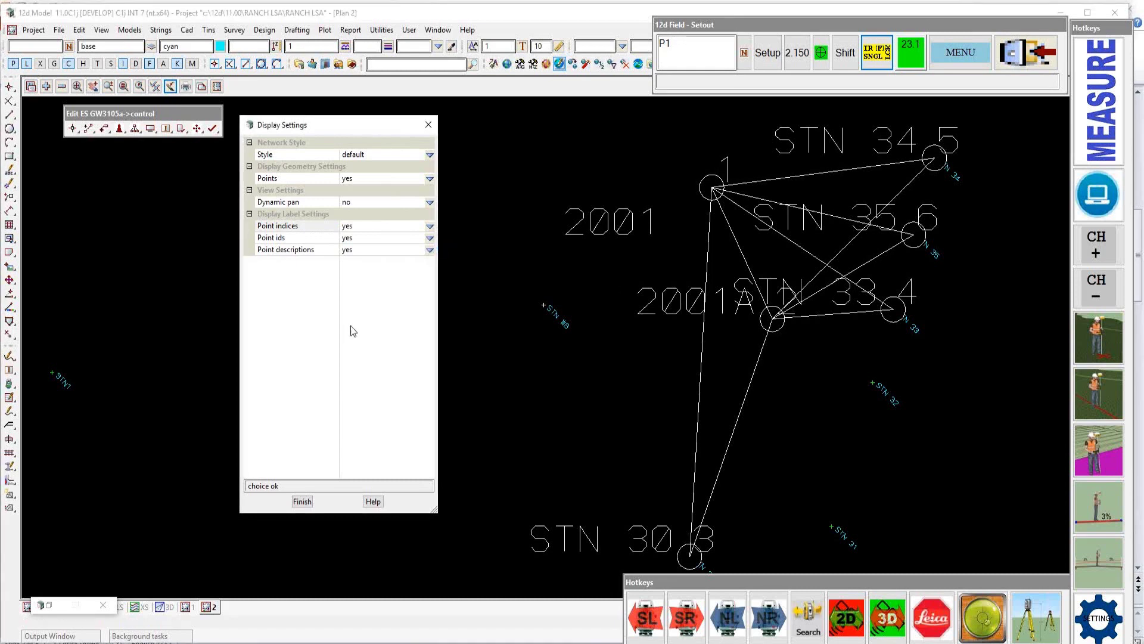
left_click(430, 238)
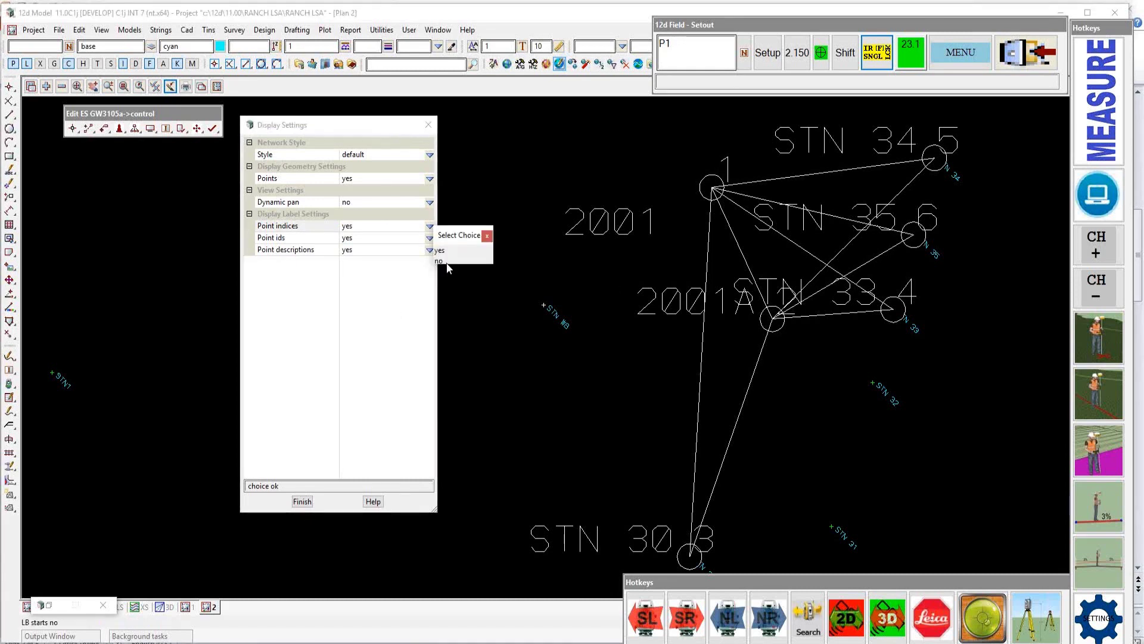
left_click(440, 261)
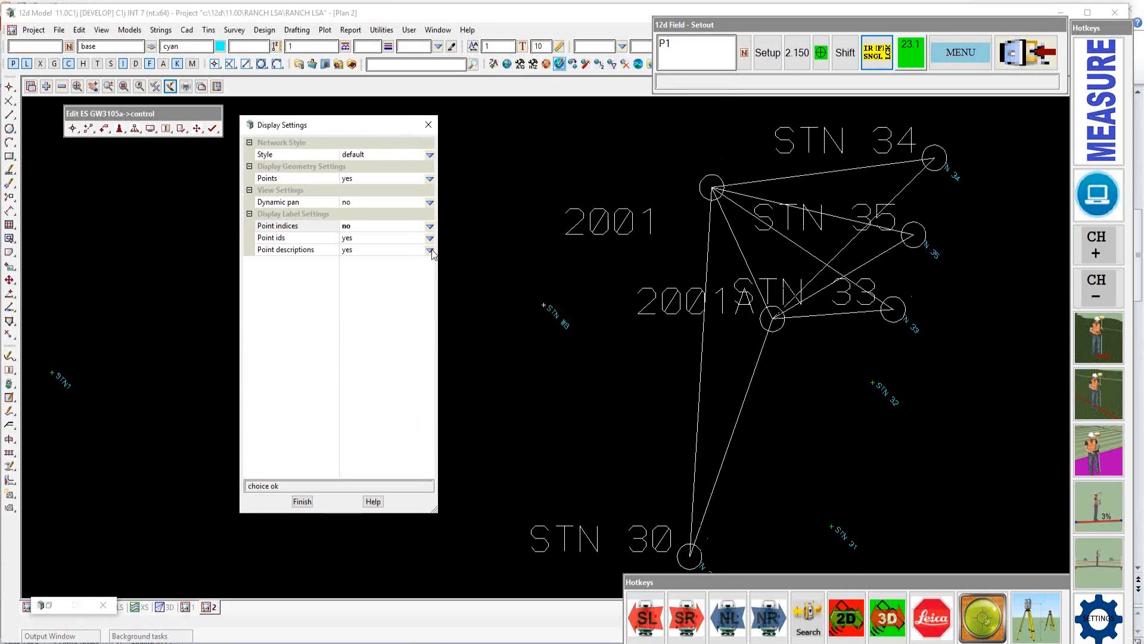
left_click(430, 227)
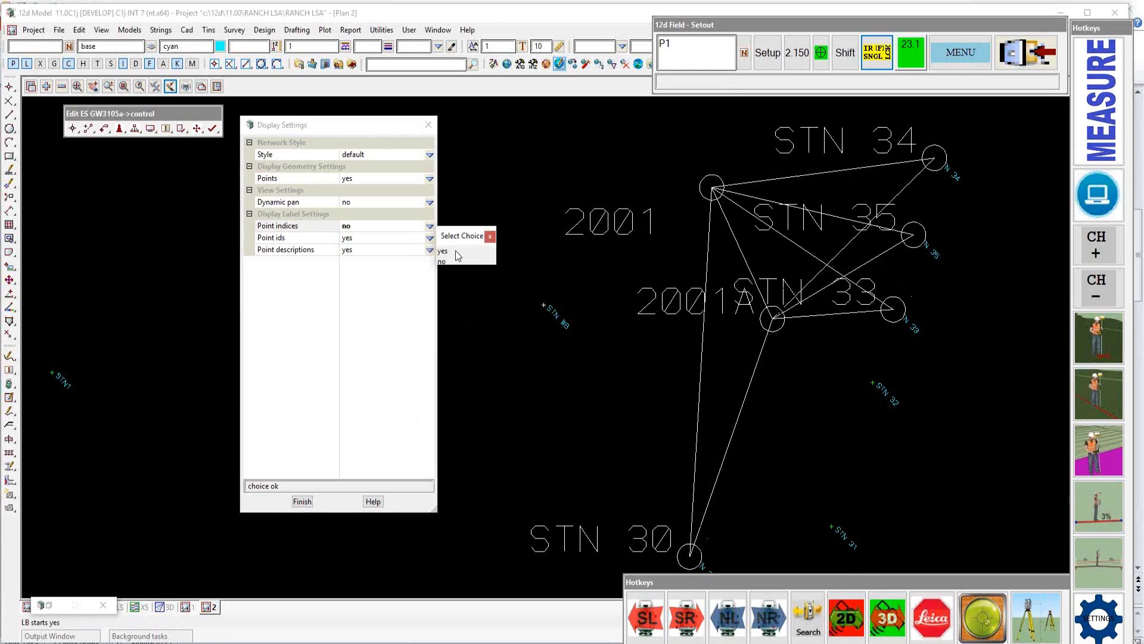
left_click(447, 238)
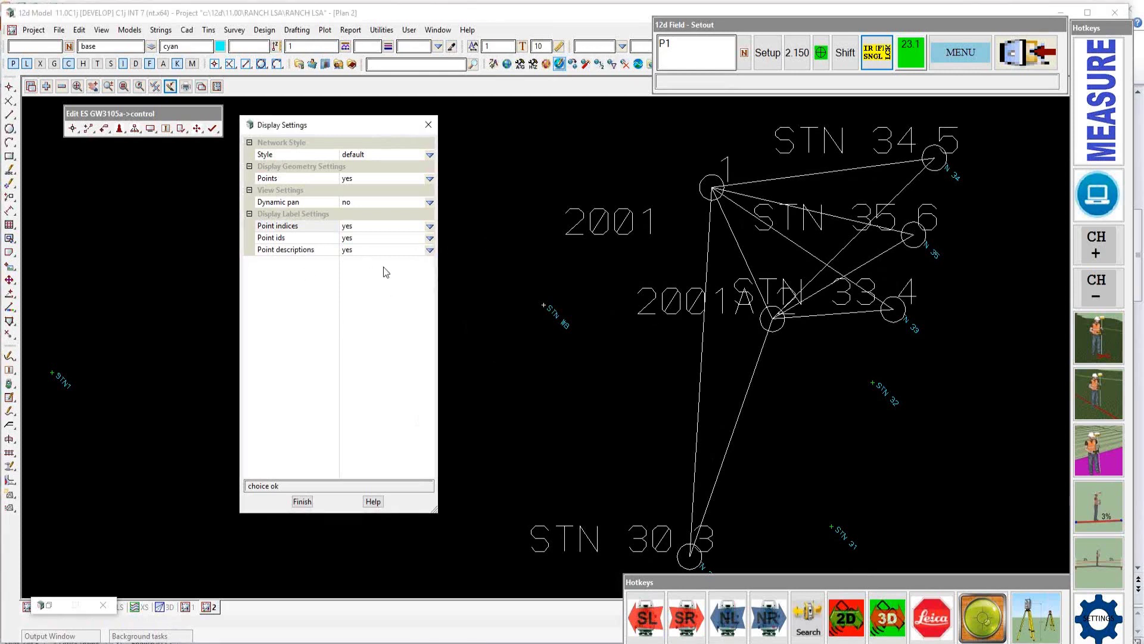
left_click(302, 502)
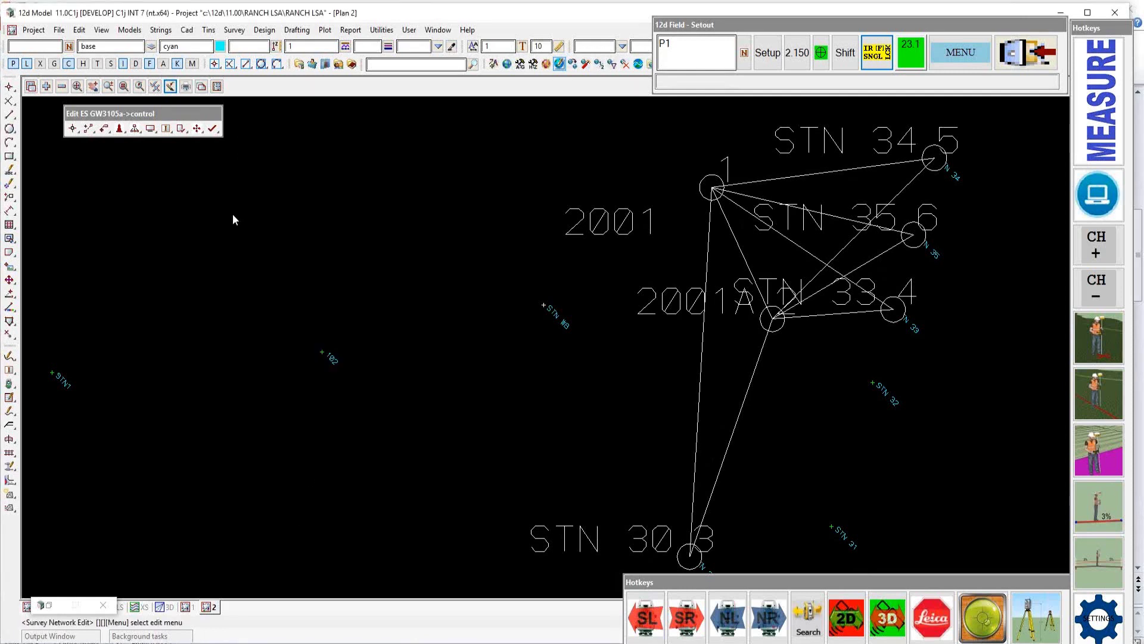
Step: Open the survey network info and examine the properties of several network points, including 2001, STN 30 and STN 33
left_click(167, 129)
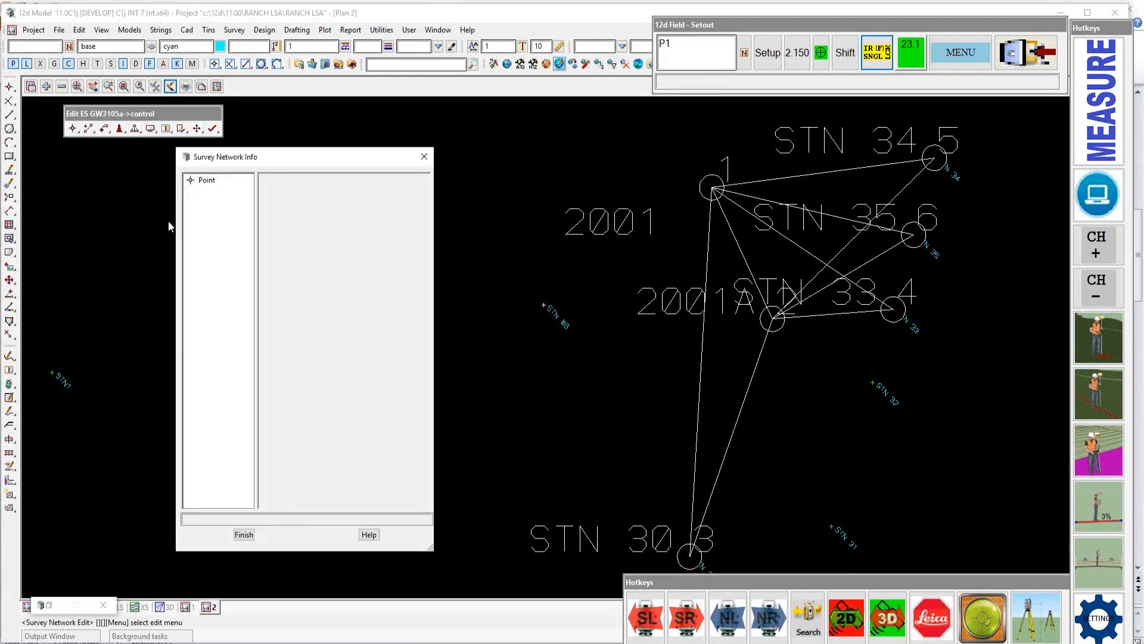
left_click(192, 181)
left_click(758, 212)
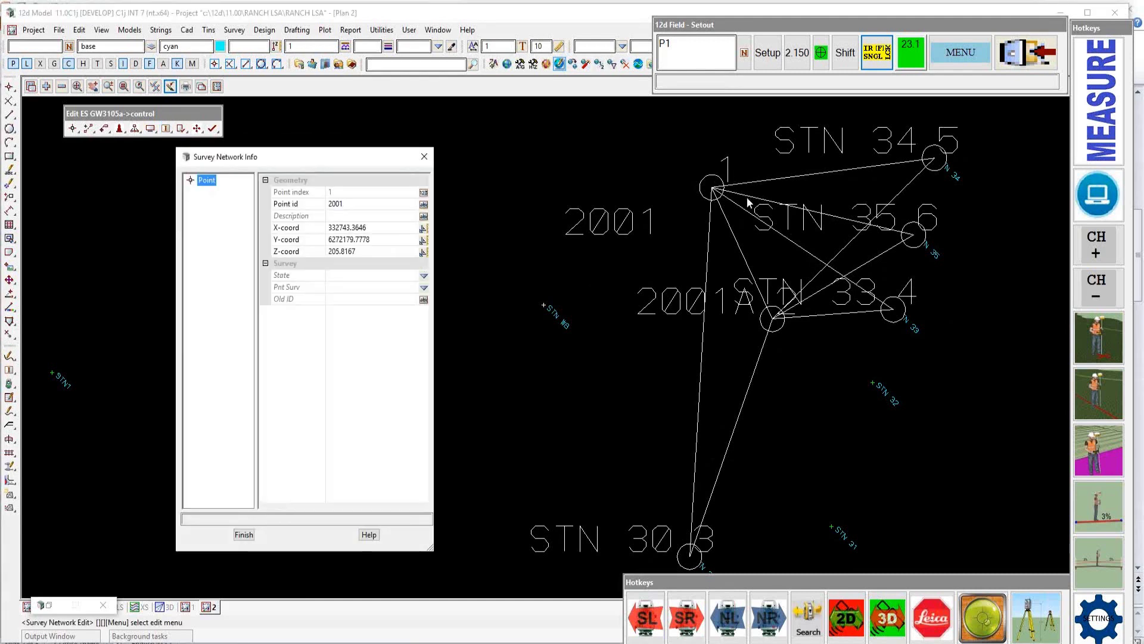
left_click(763, 334)
left_click(690, 548)
left_click(773, 386)
left_click(876, 315)
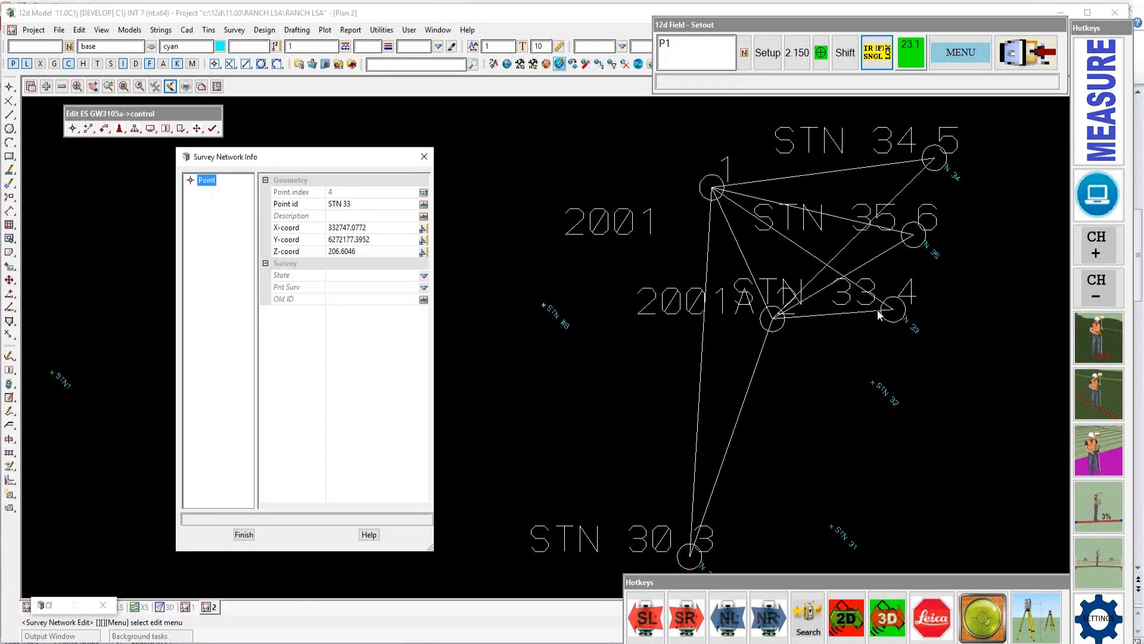
Step: Review the survey state choices for point 2001, and examine the properties of STN 30
left_click(712, 188)
left_click(425, 277)
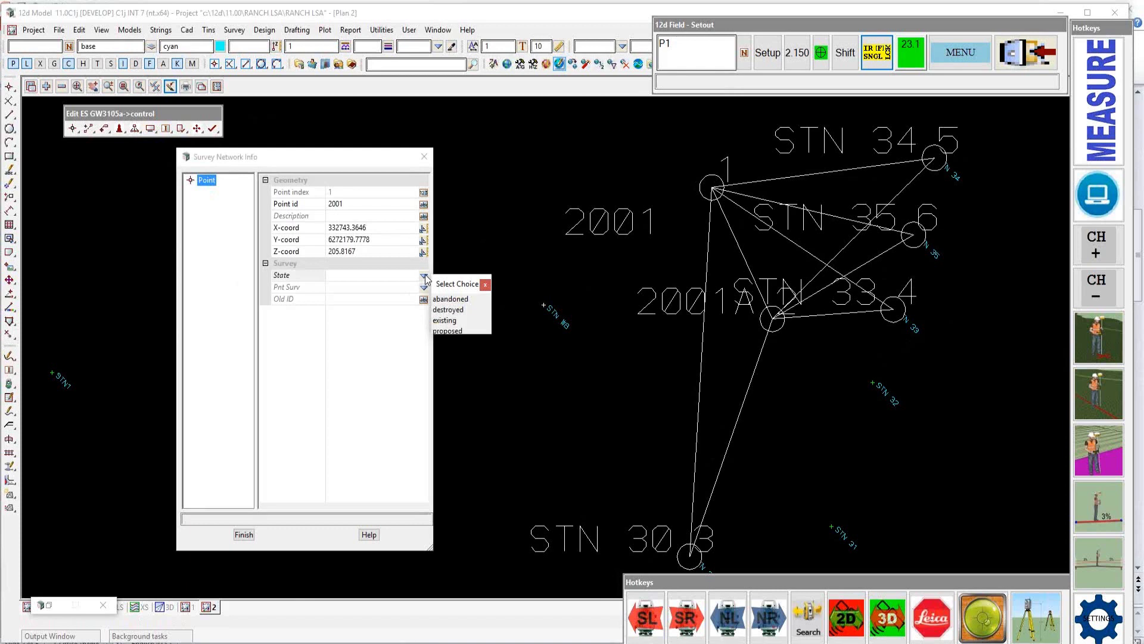
left_click(486, 285)
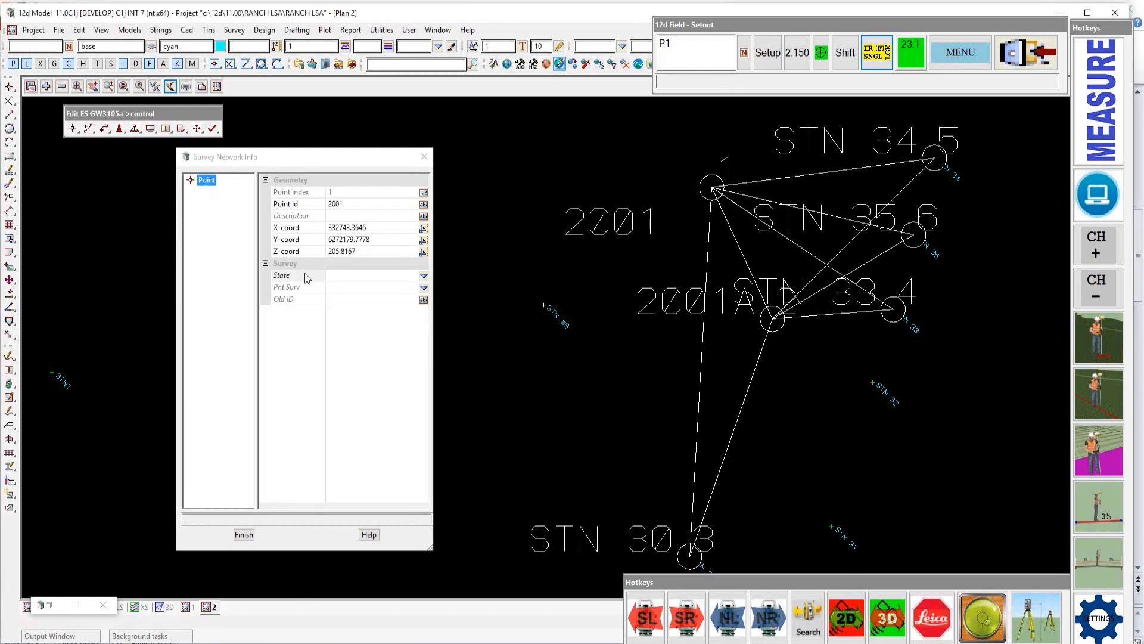
left_click(690, 555)
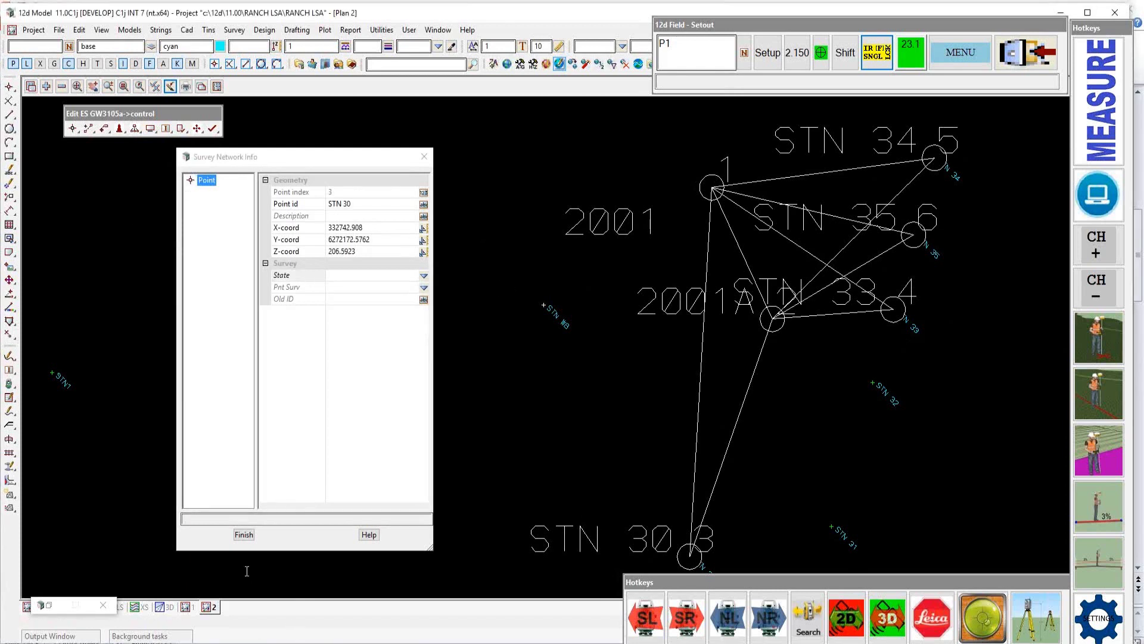
left_click(243, 534)
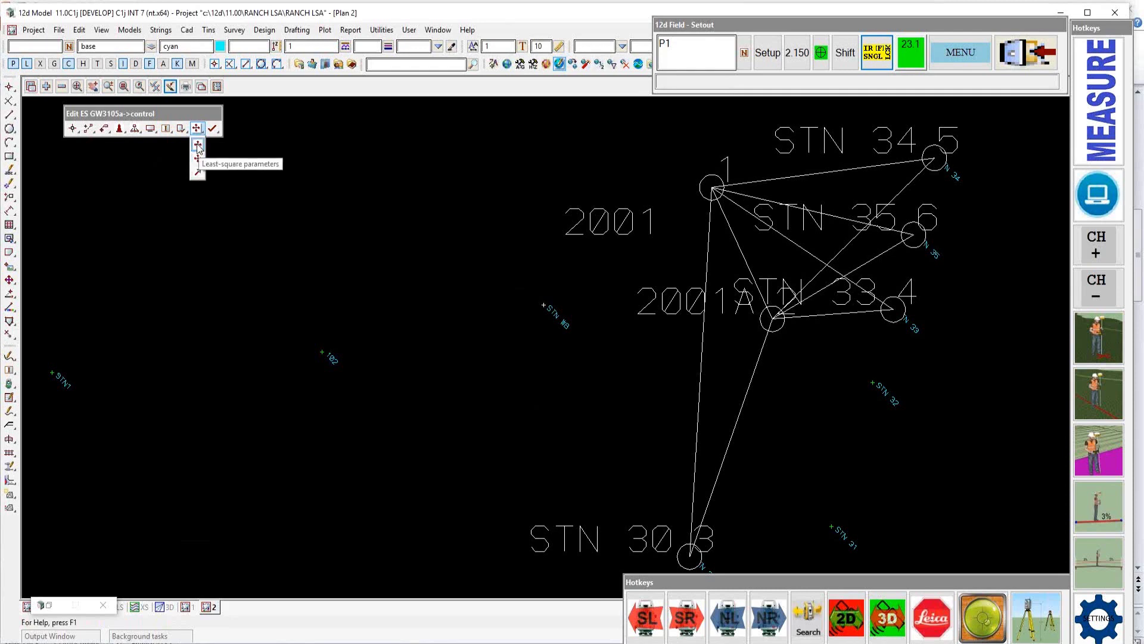
Step: Apply the least-square parameters as listed, with standard_deviation weighting for the horizontal and length weighting for the level adjustment
left_click(198, 146)
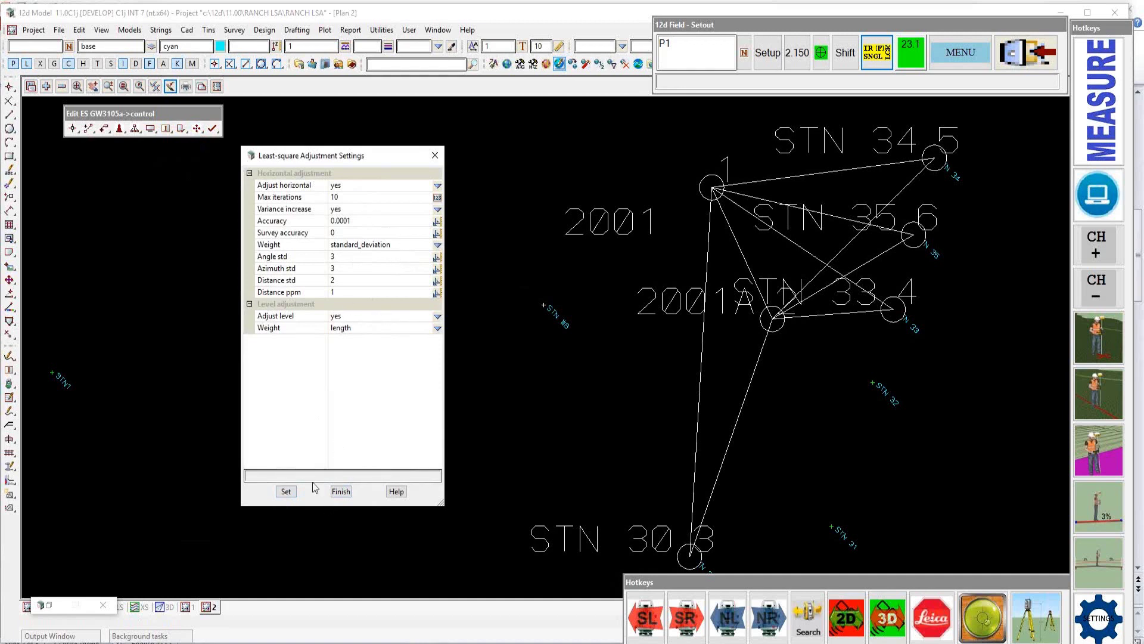
left_click(285, 491)
left_click(341, 491)
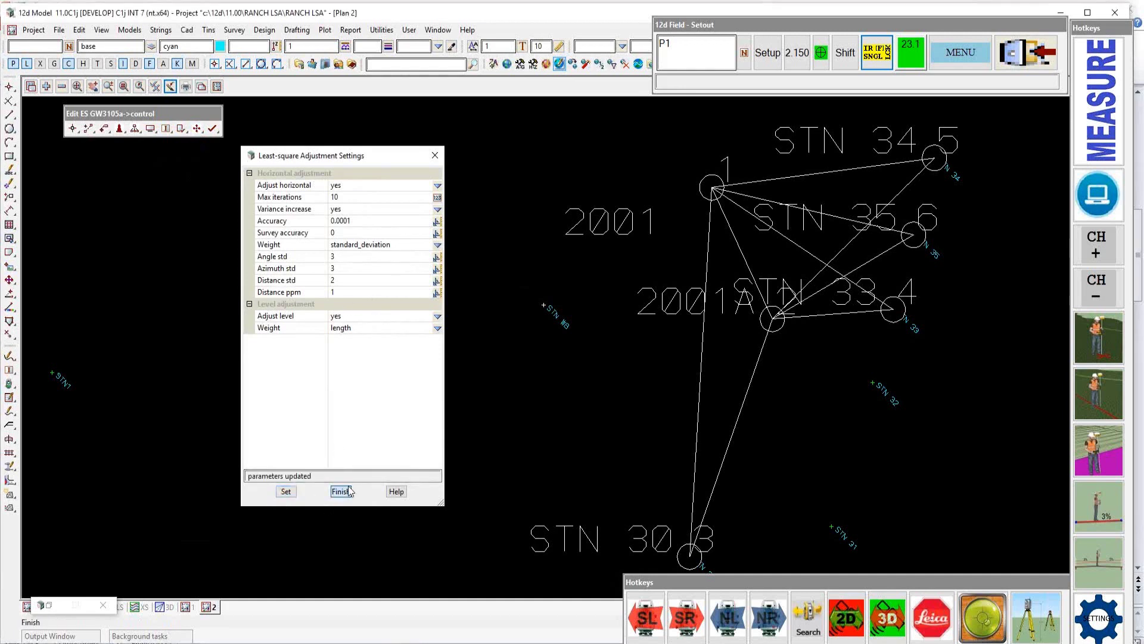
Step: Run the least-square adjustment on the network with GW3105a as the report file
left_click(197, 128)
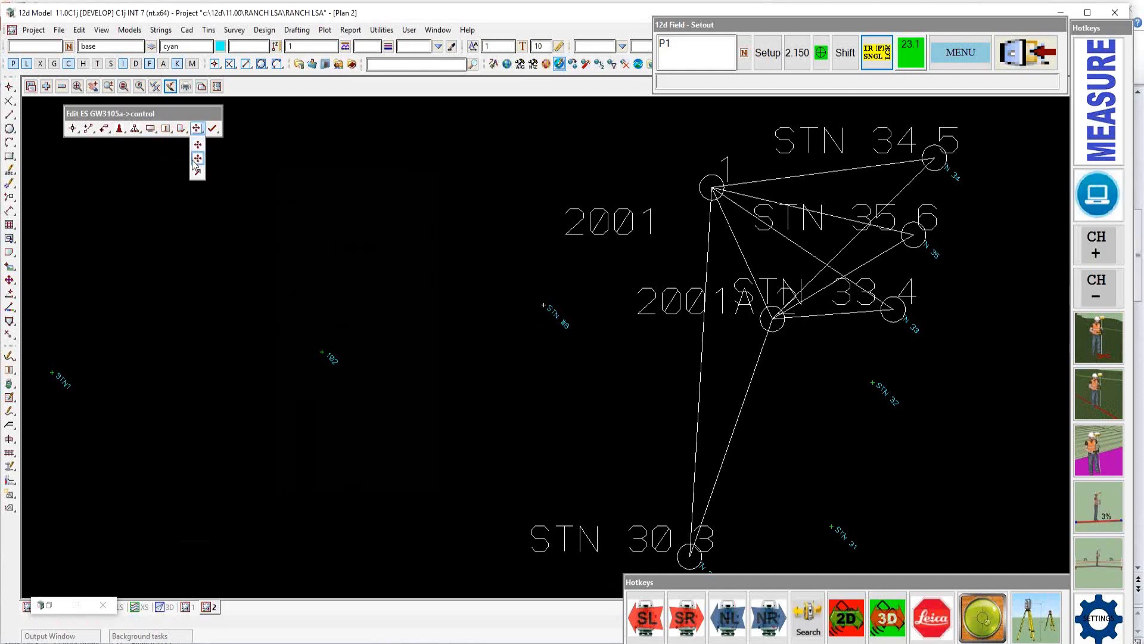
left_click(198, 159)
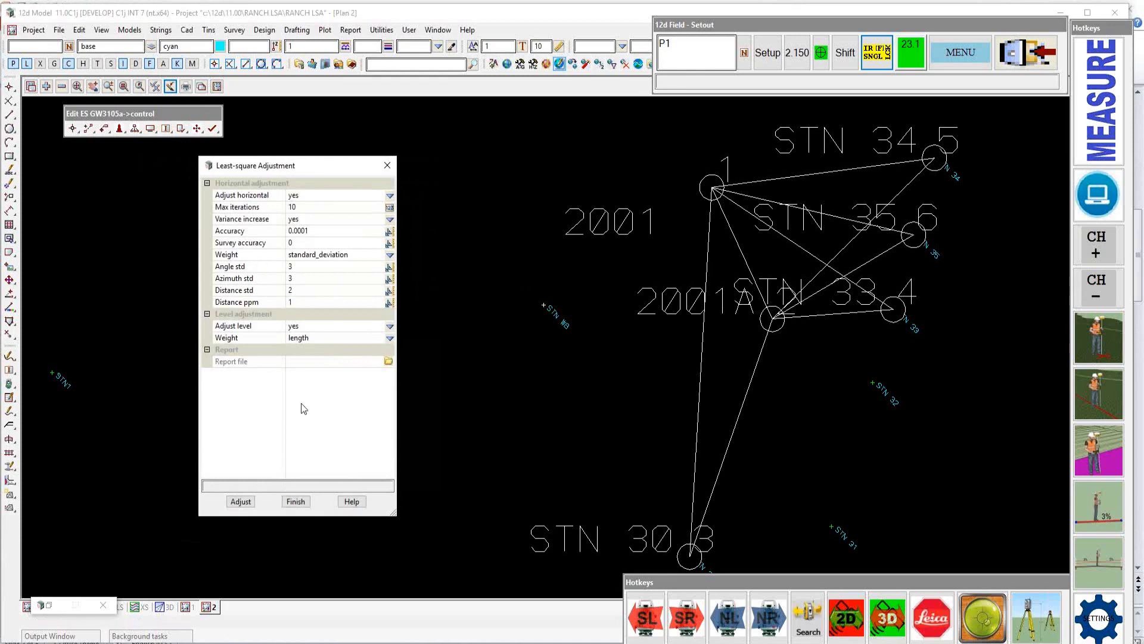
left_click(305, 362)
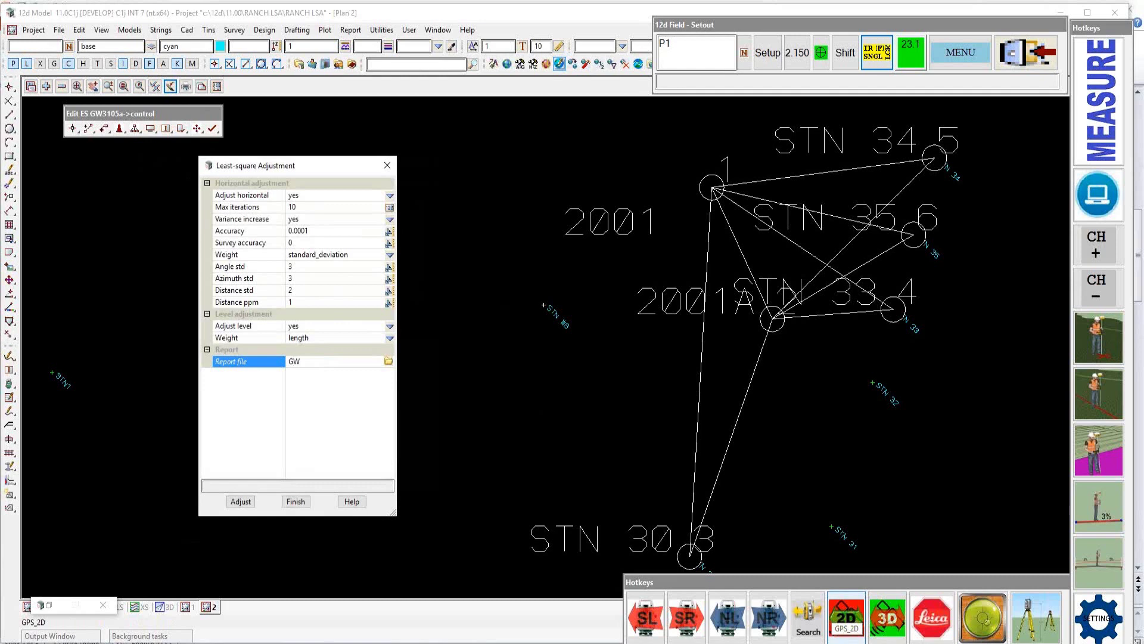
type("GW3105a")
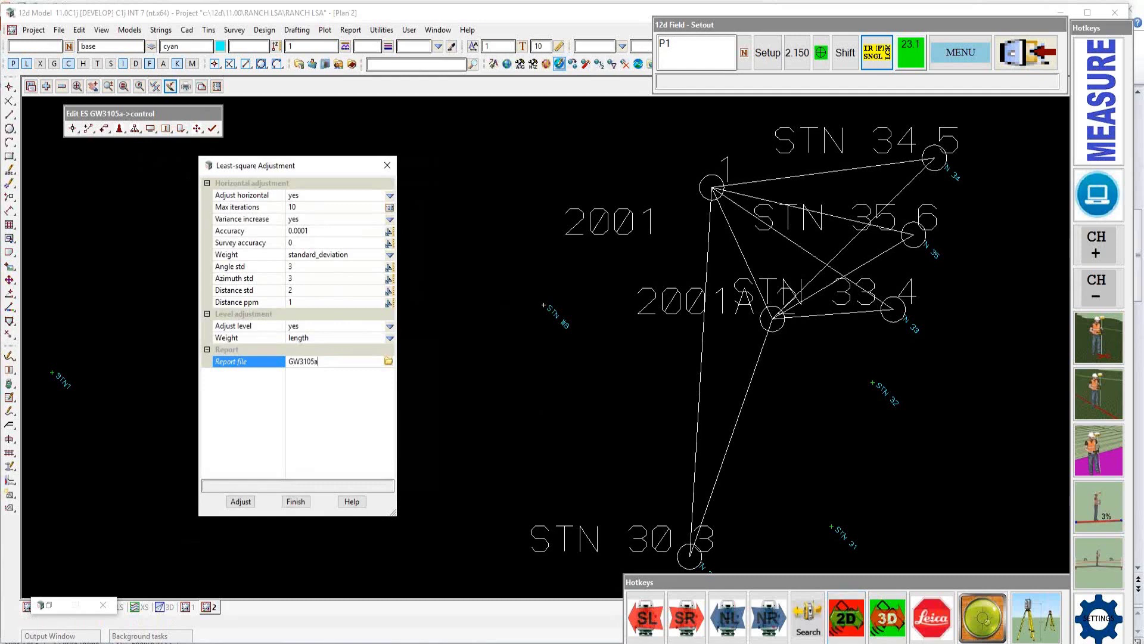
key("Return")
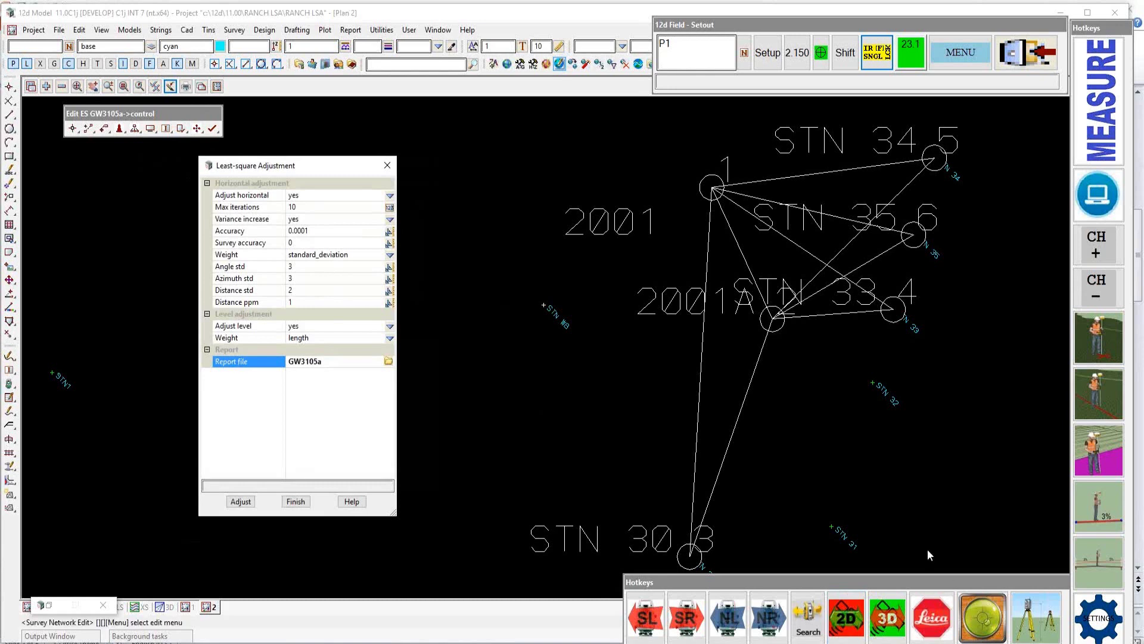
left_click(241, 502)
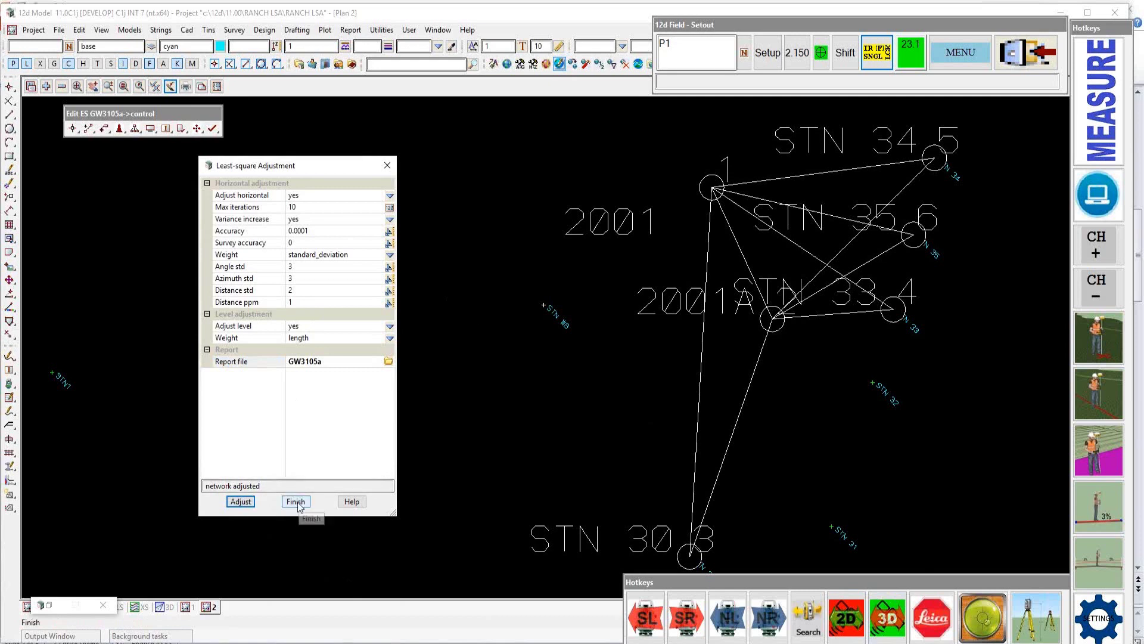
Step: View the adjustment report GW3105a.xml in Notepad, and return to 12d Model
left_click_drag(312, 171, 220, 185)
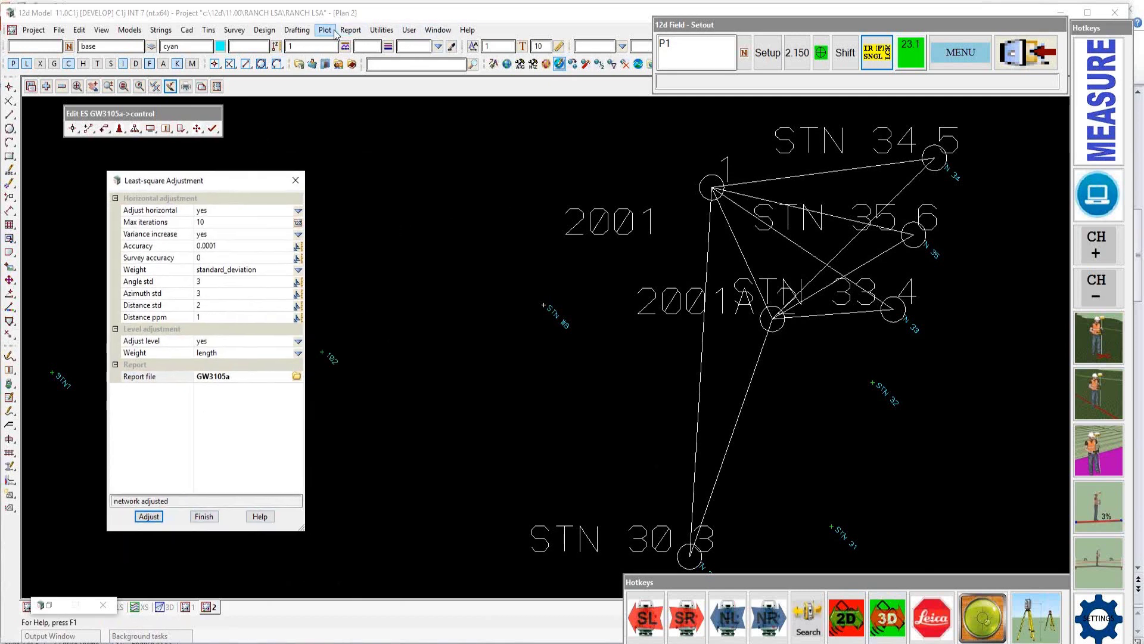
left_click(297, 377)
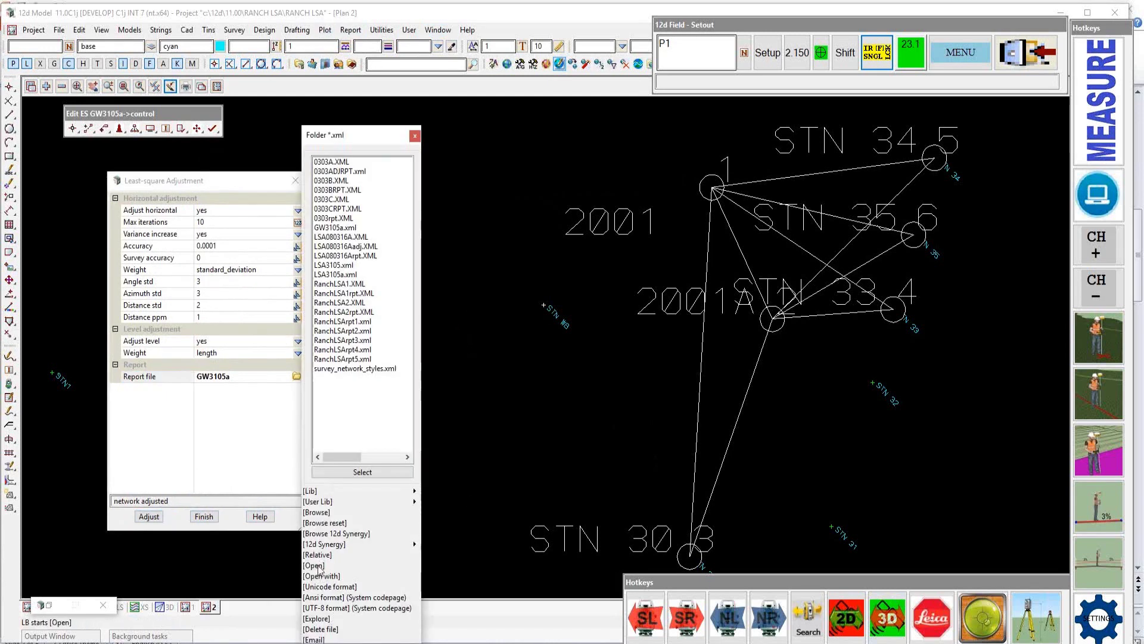
left_click(318, 565)
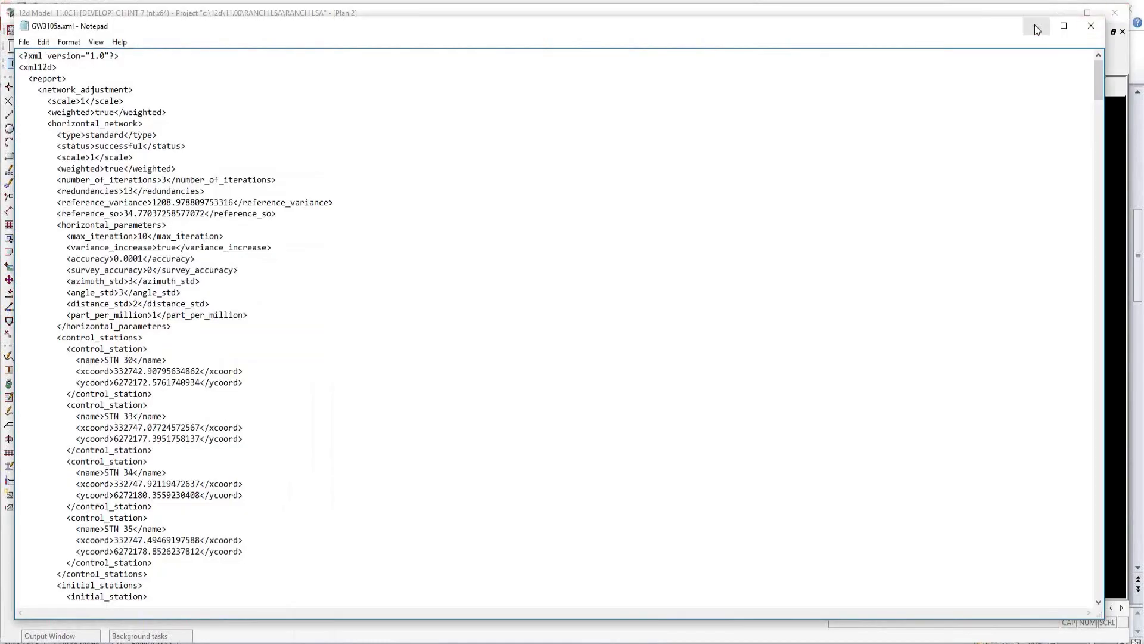
left_click(1035, 24)
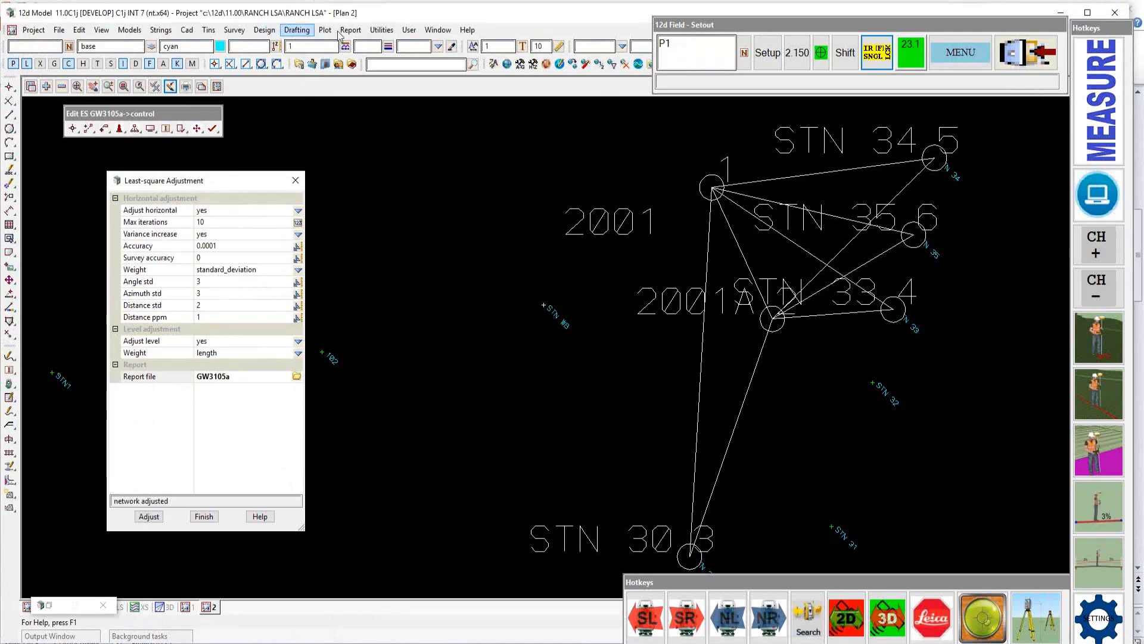
Step: Open the Xml Translate report utility and select GW3105a.xml as the file to translate
left_click(382, 30)
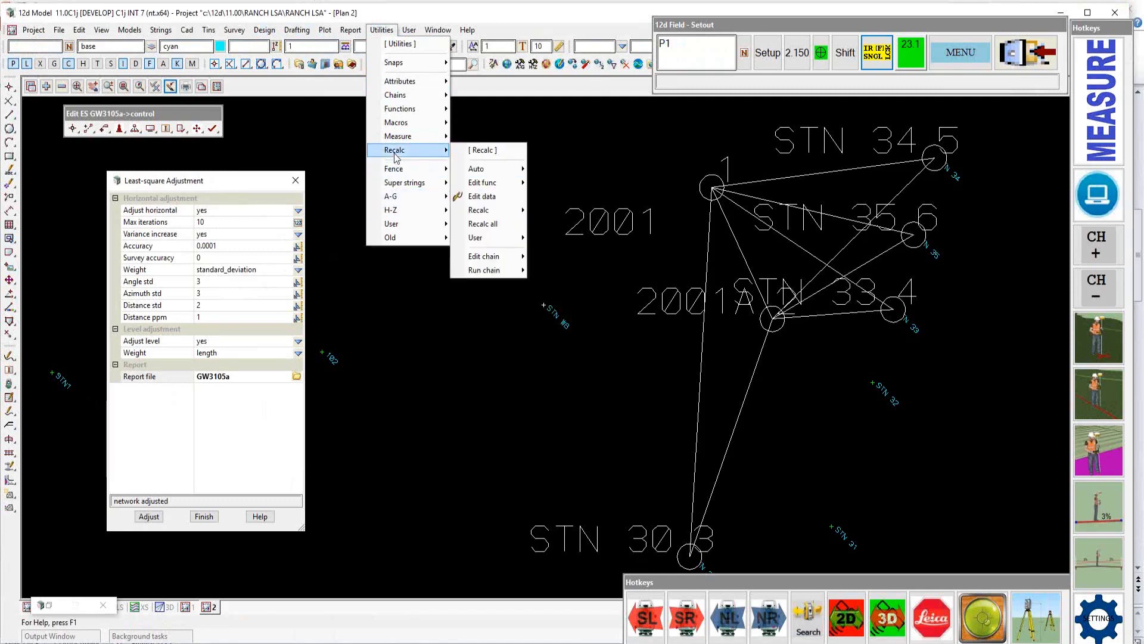
mouse_move(350, 29)
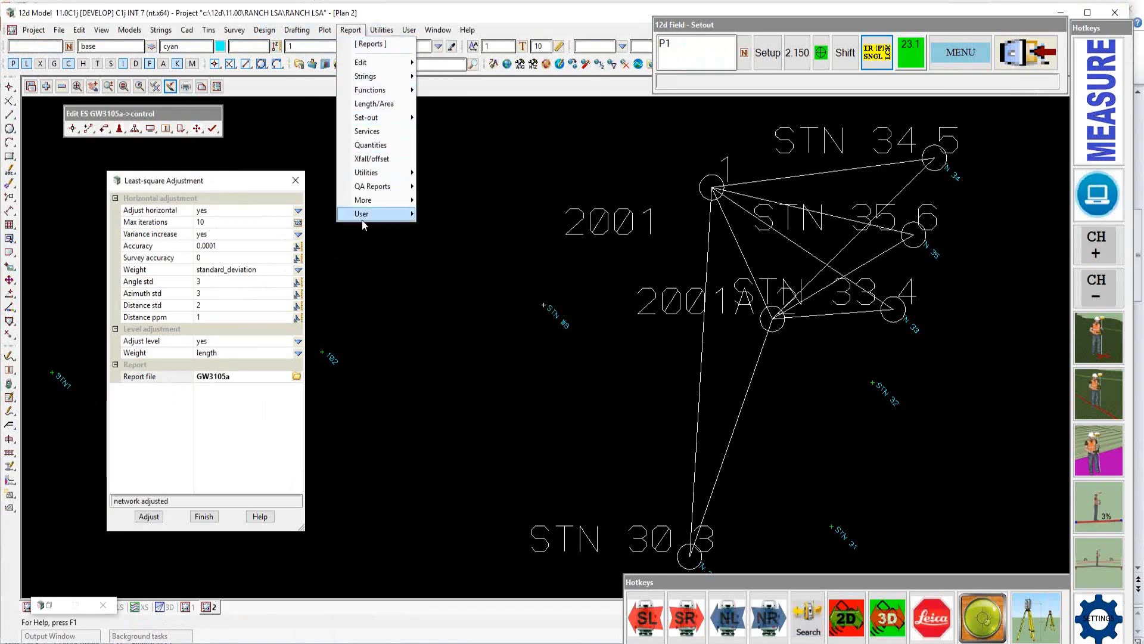
mouse_move(366, 174)
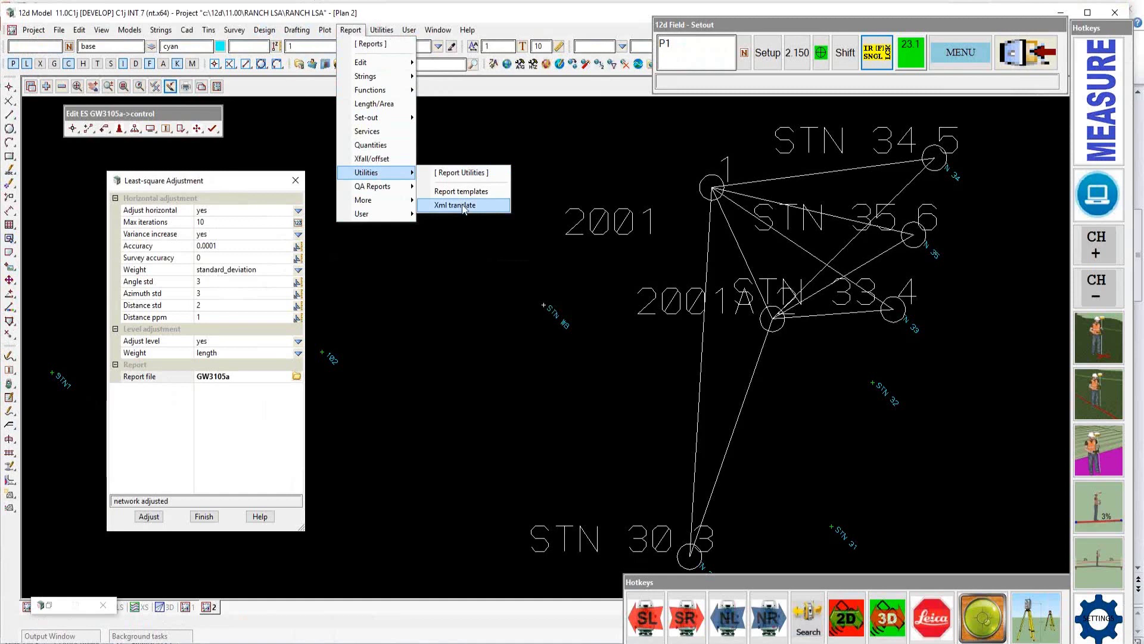
left_click(464, 206)
left_click_drag(560, 219, 481, 143)
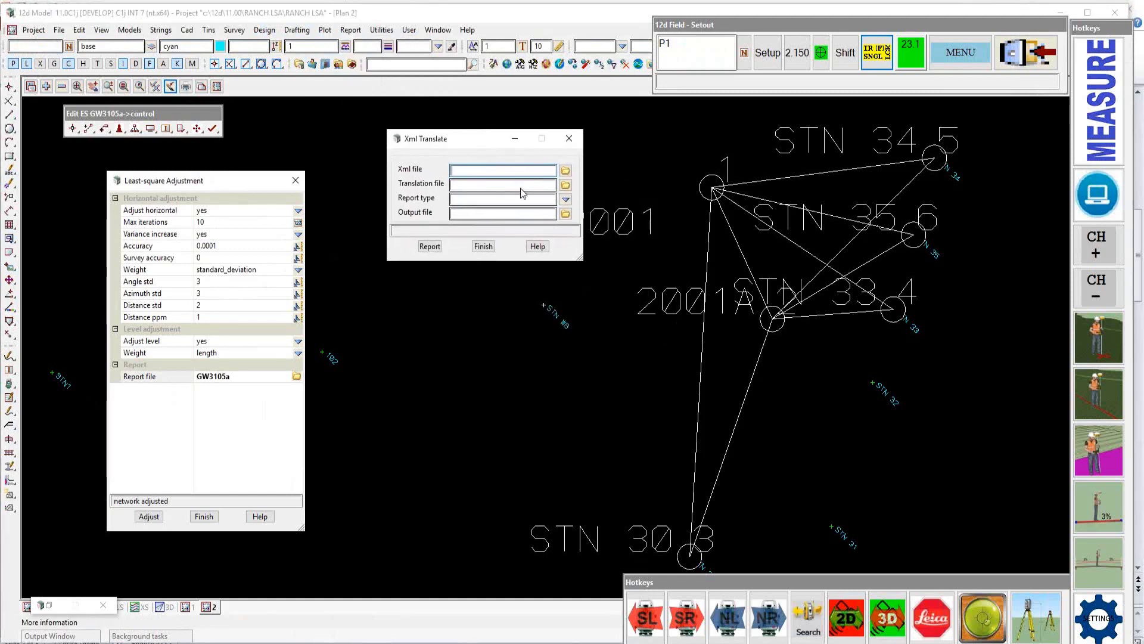
left_click(565, 171)
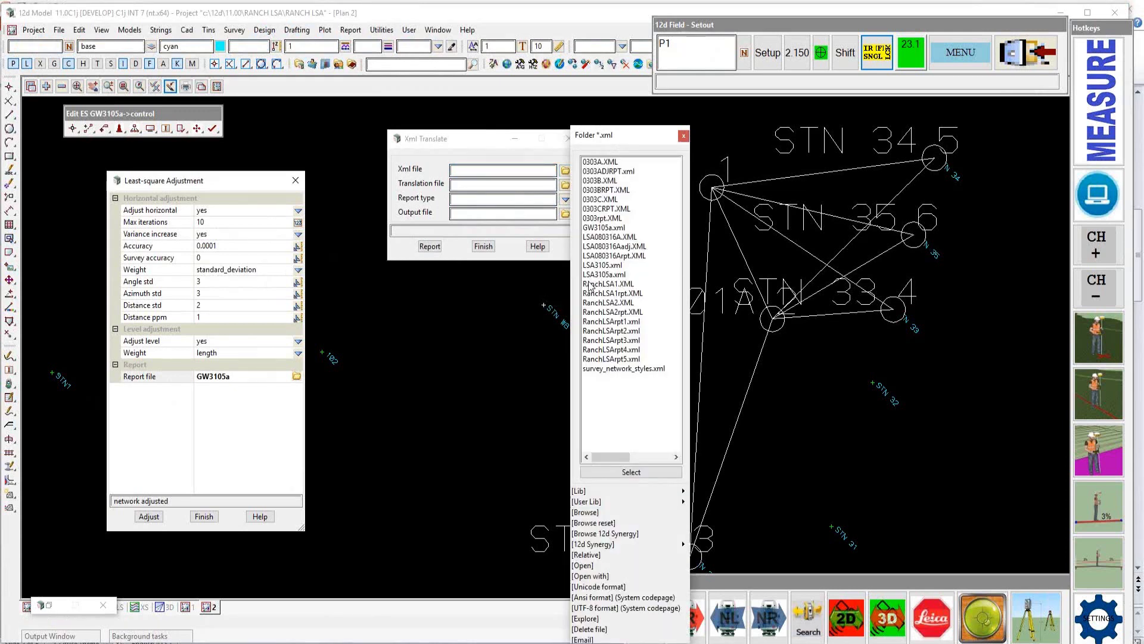
left_click(600, 227)
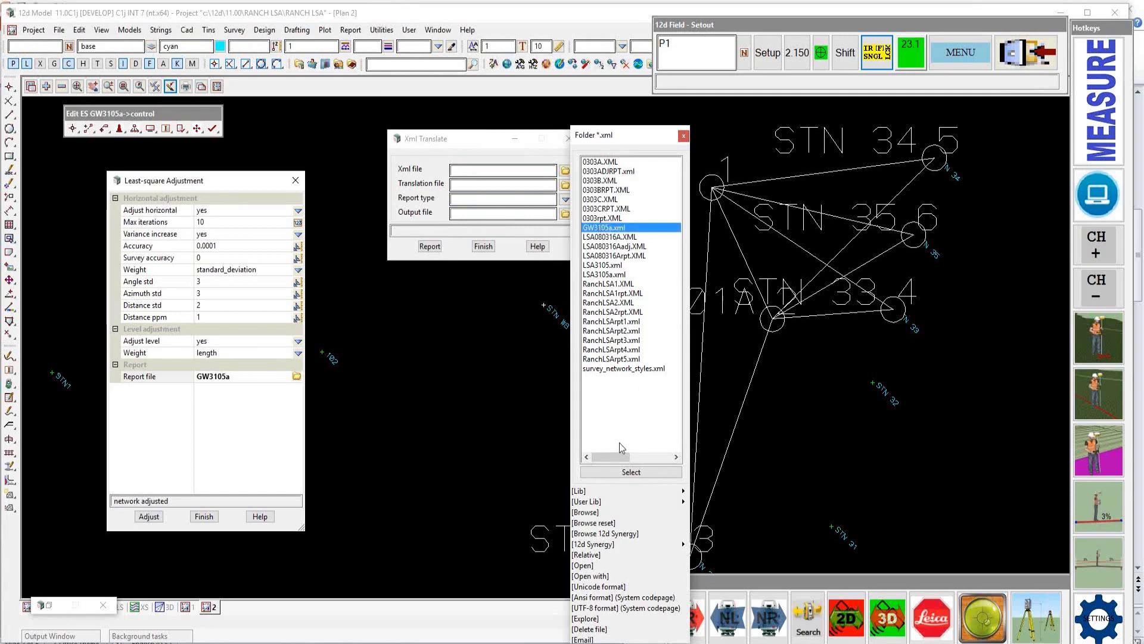
left_click(627, 472)
Step: Set network_adjustment_report_htm.xslt as the translation file and htm as the report type for the XML translation
left_click(457, 215)
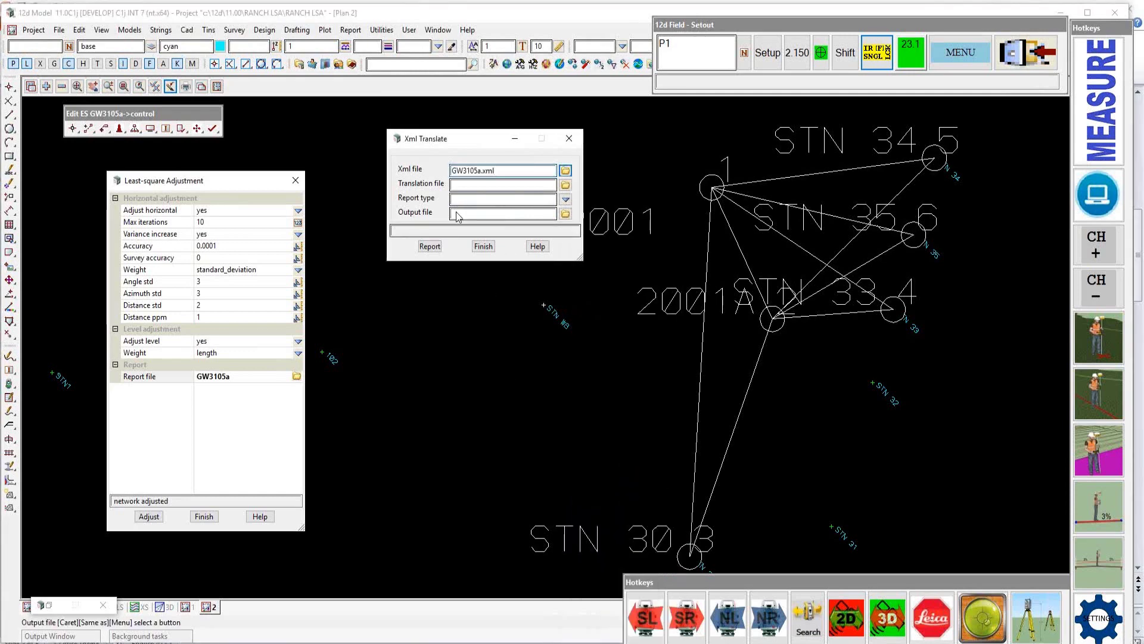
left_click(565, 186)
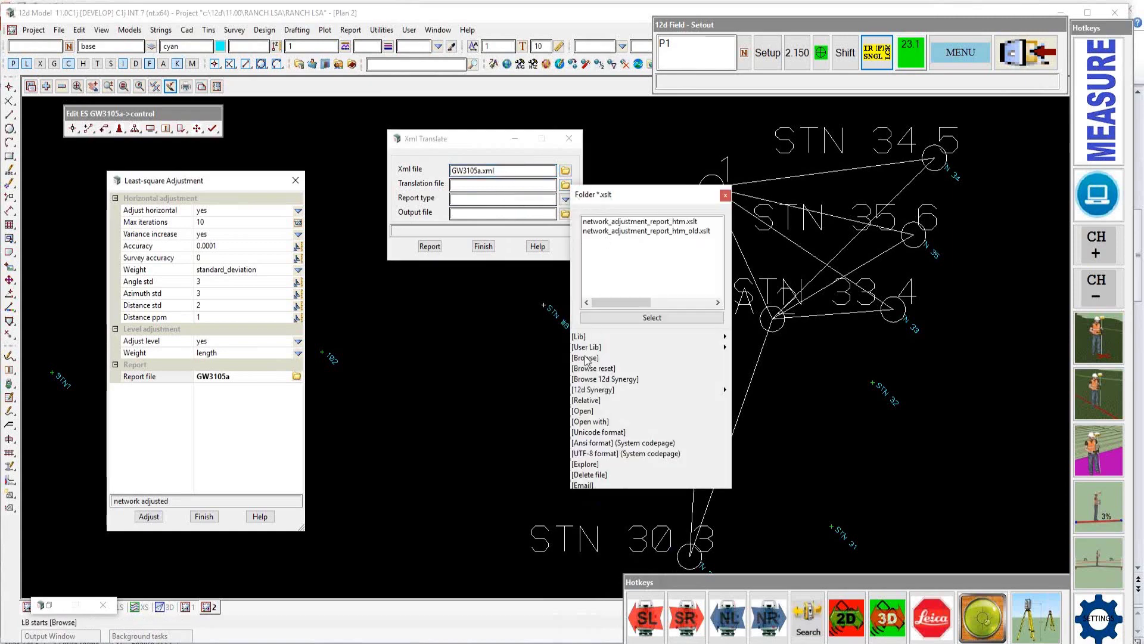
left_click(719, 347)
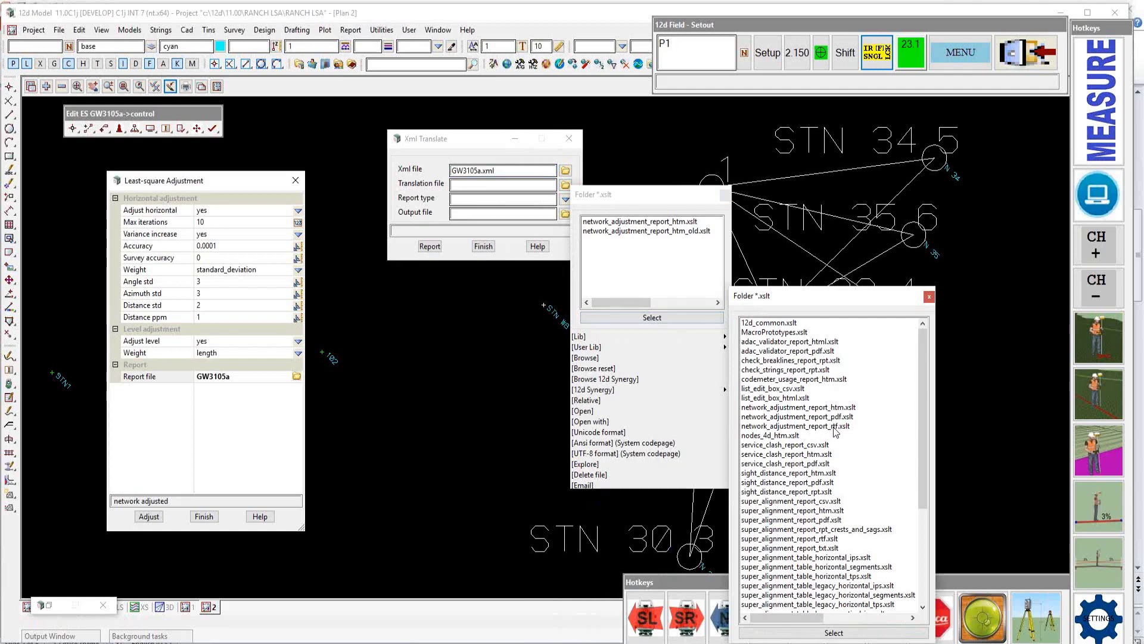
key("Escape")
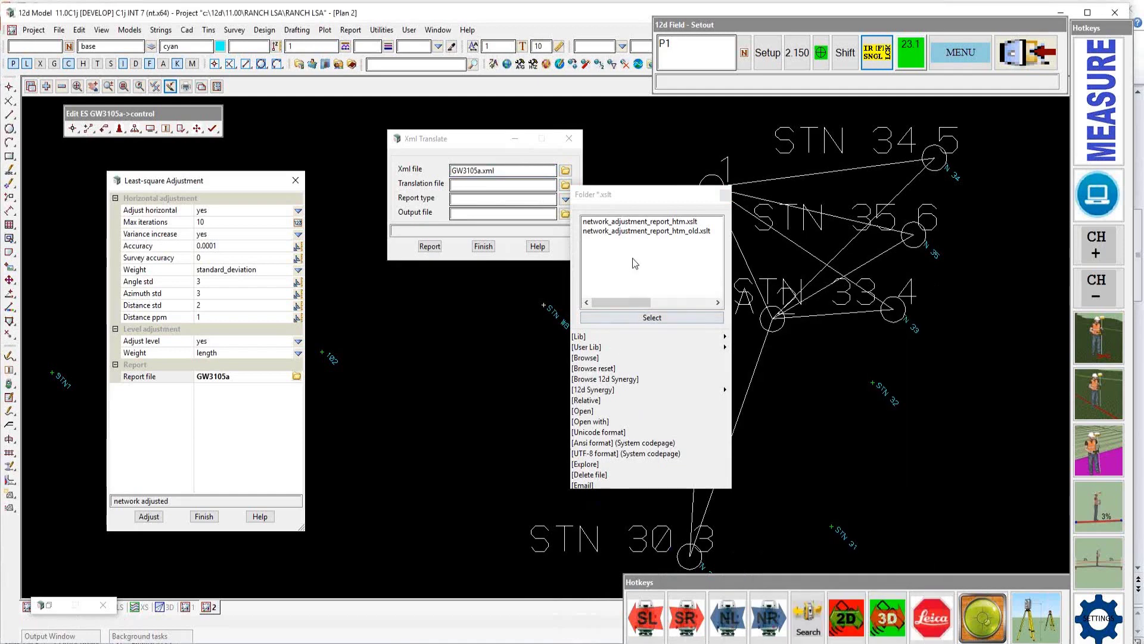
left_click(635, 222)
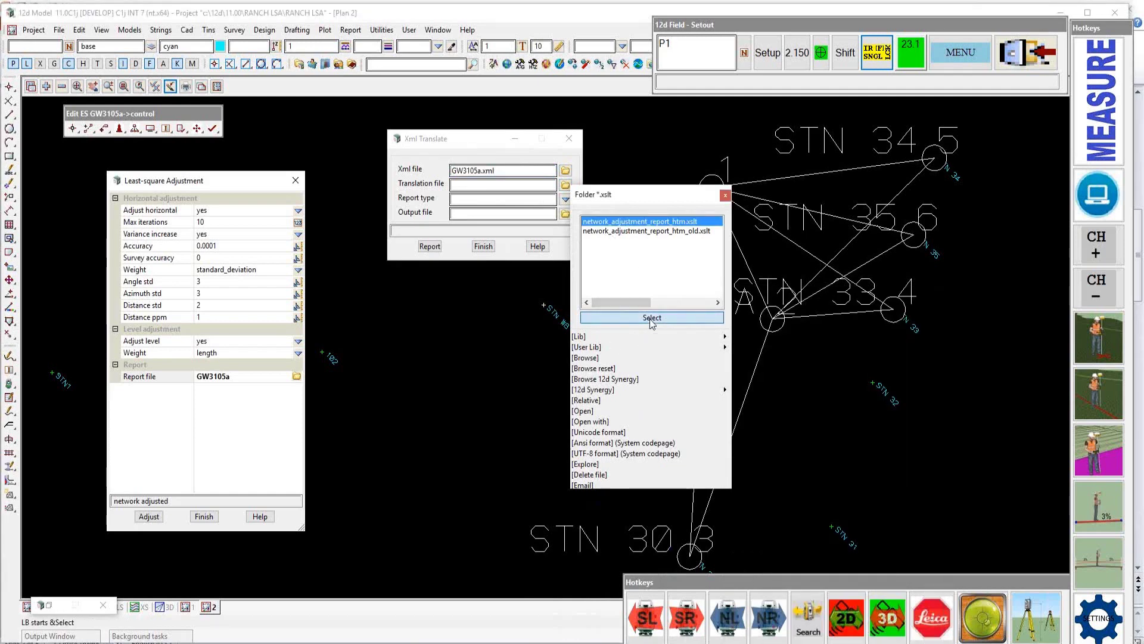
left_click(652, 317)
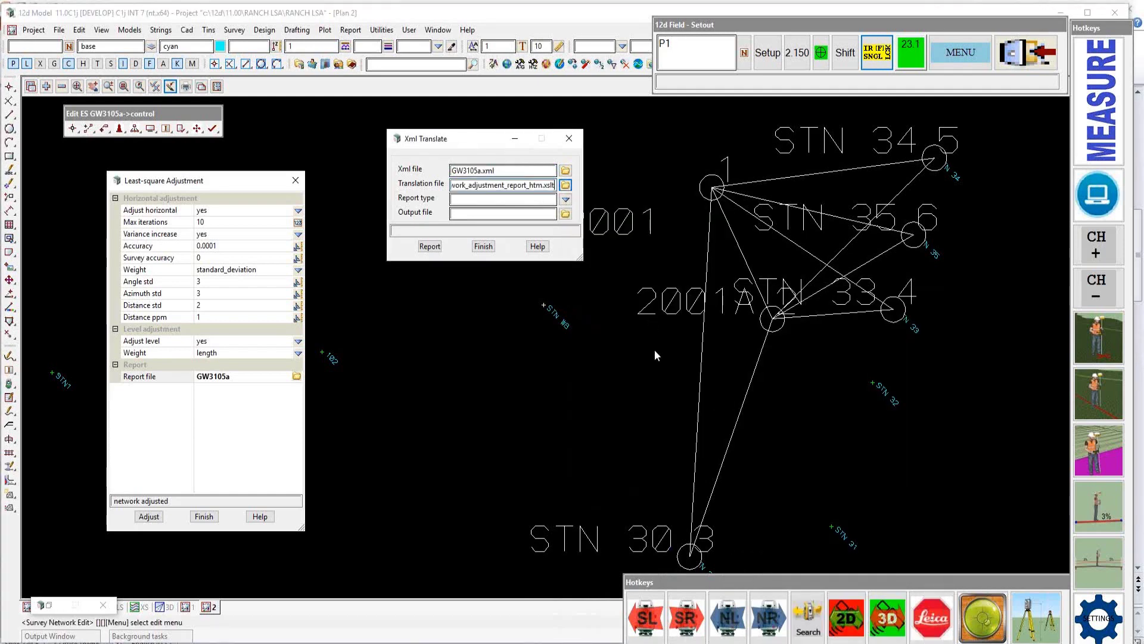
left_click(565, 199)
left_click(586, 264)
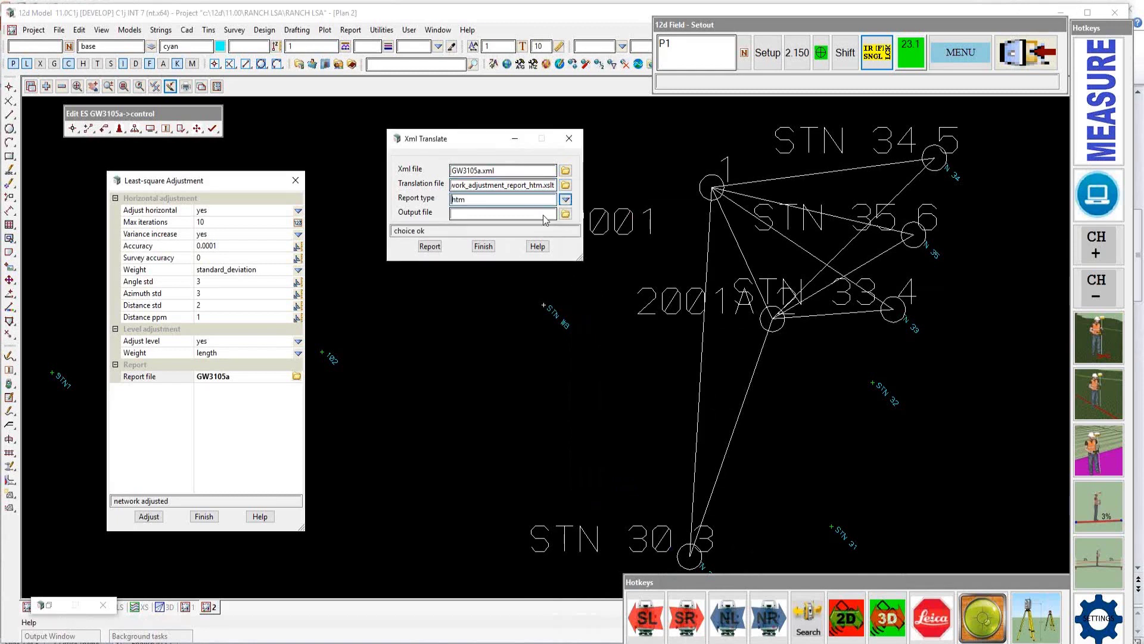
Step: Copy the GW3105a name from the XML file into the output file name and generate the report
double_click(480, 170)
right_click(470, 171)
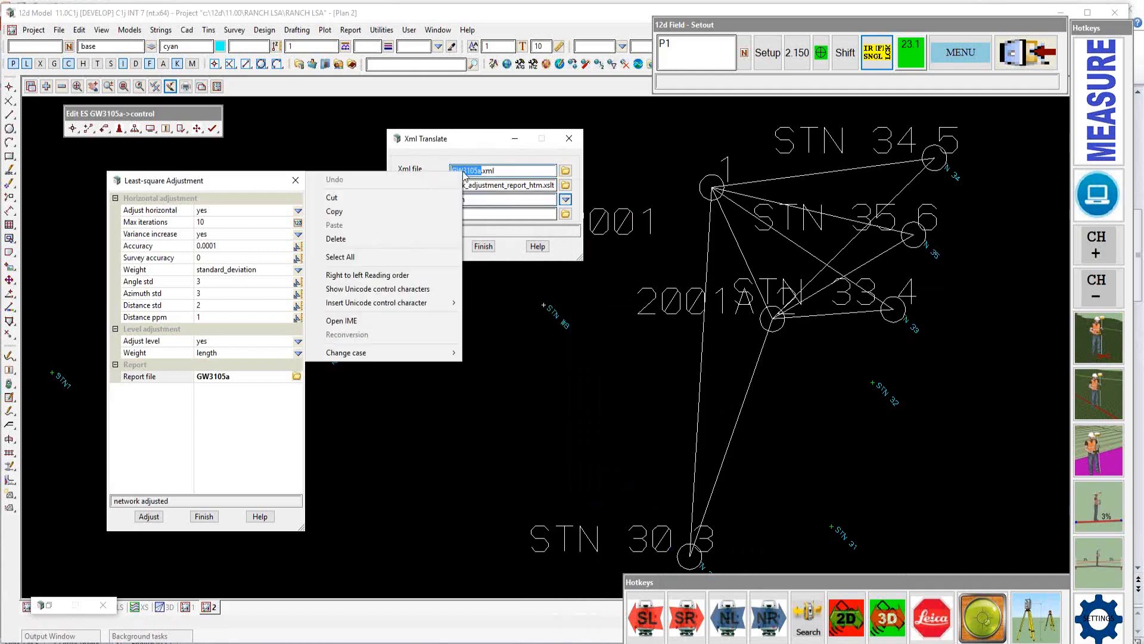
left_click(344, 212)
right_click(471, 213)
left_click(344, 267)
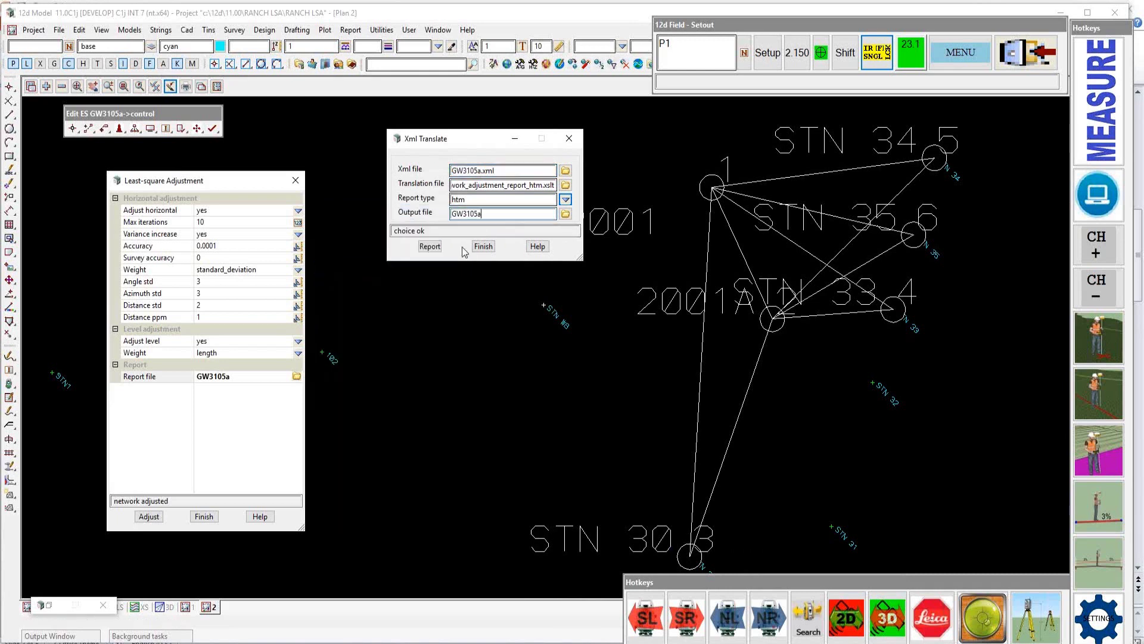
left_click(430, 247)
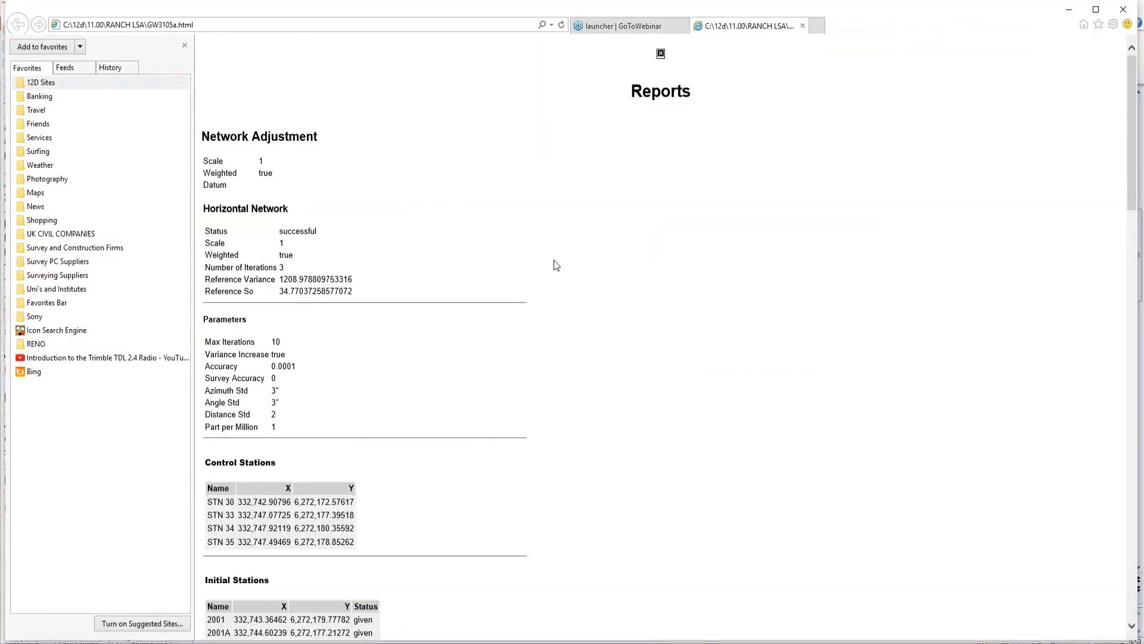
Step: Examine the horizontal network section of the report, including parameters, control stations, observations and adjusted stations, angles and distances
scroll(555, 261, "down", 3)
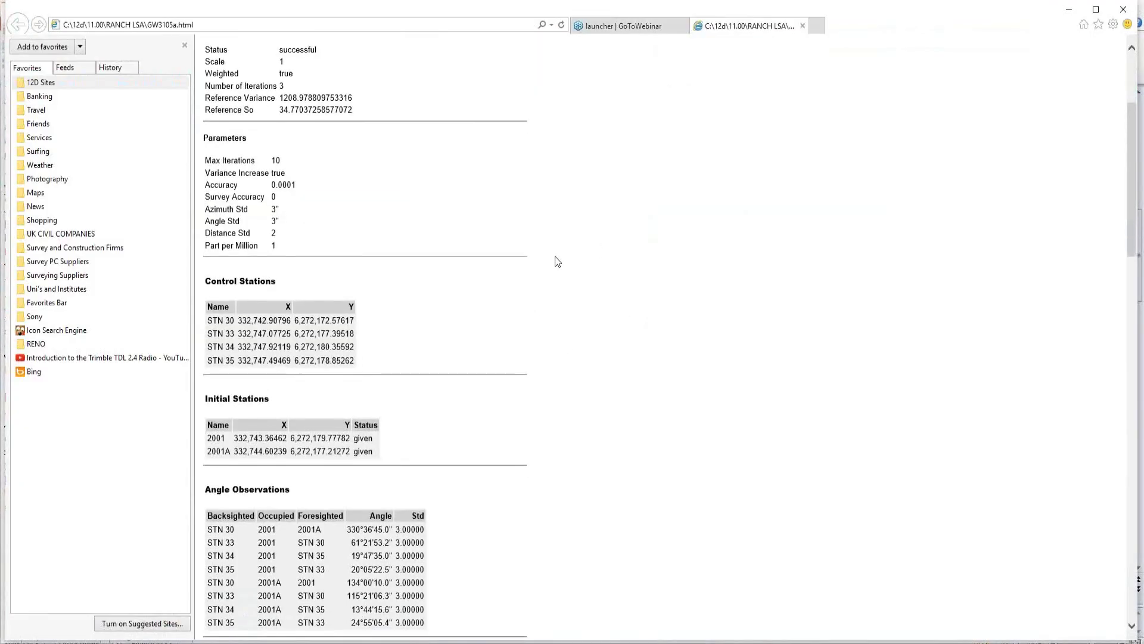
scroll(557, 261, "down", 3)
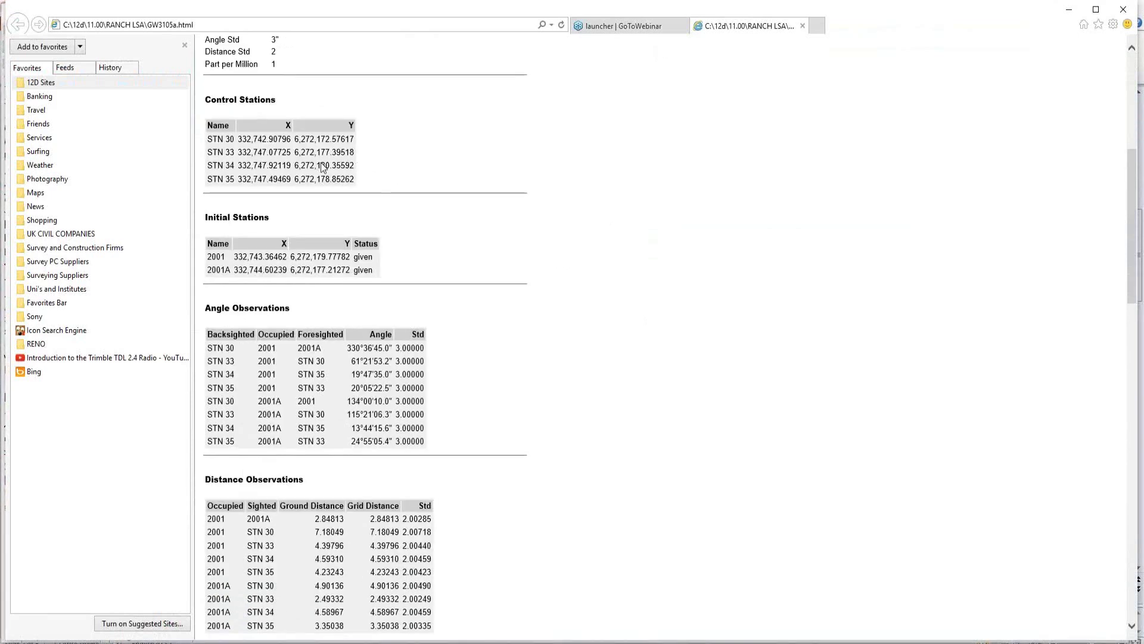
scroll(356, 263, "down", 2)
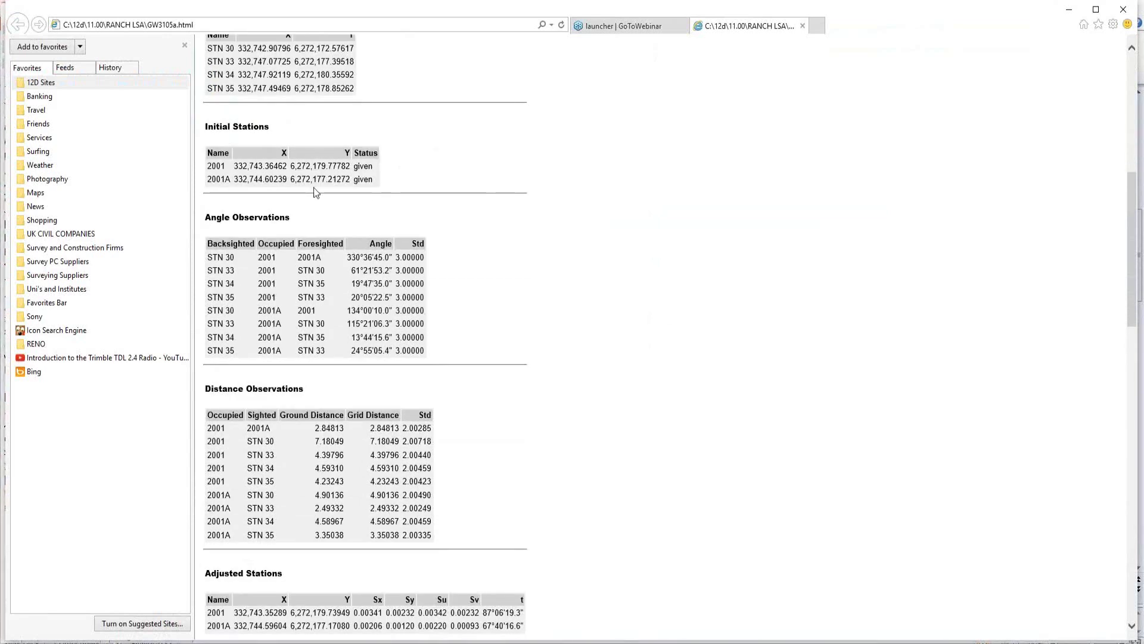
scroll(316, 190, "down", 1)
scroll(317, 191, "down", 3)
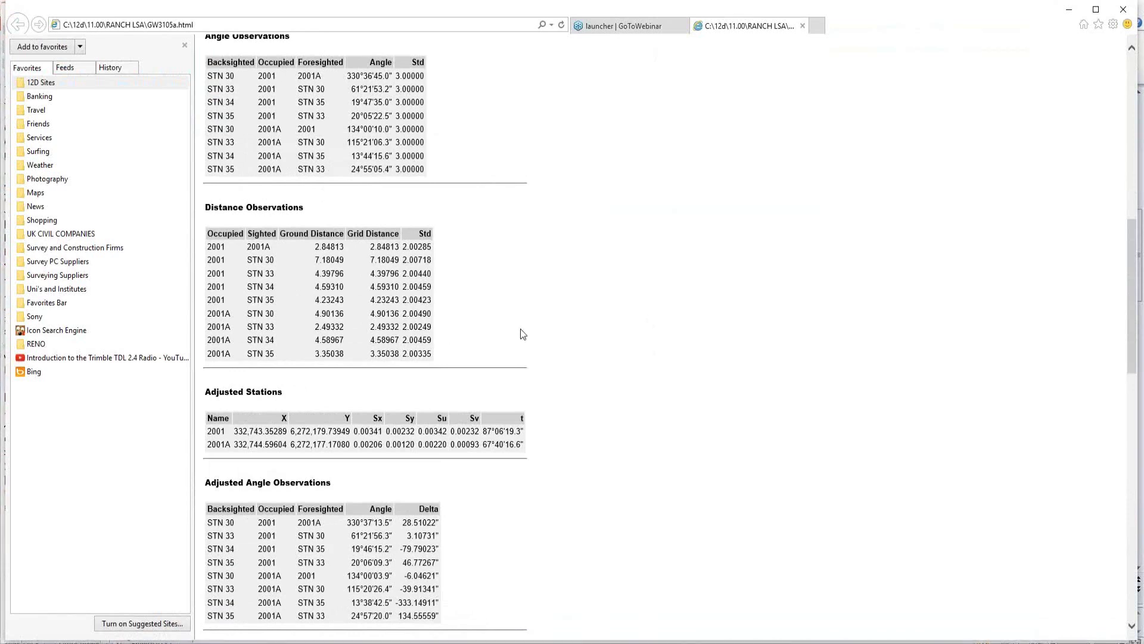
scroll(516, 330, "down", 2)
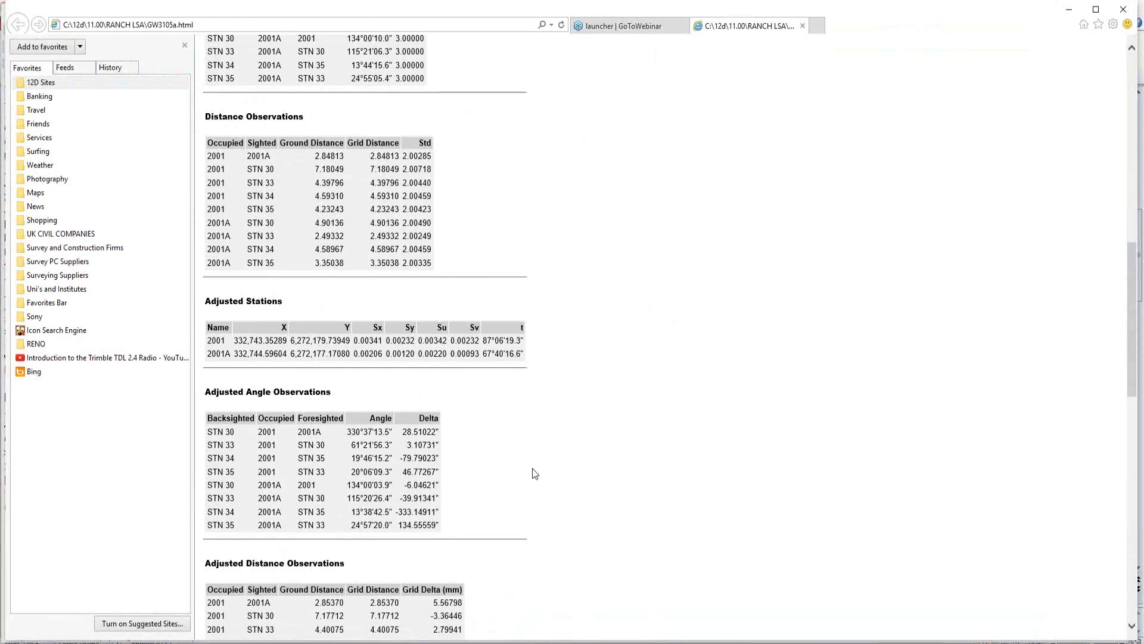
scroll(525, 466, "down", 3)
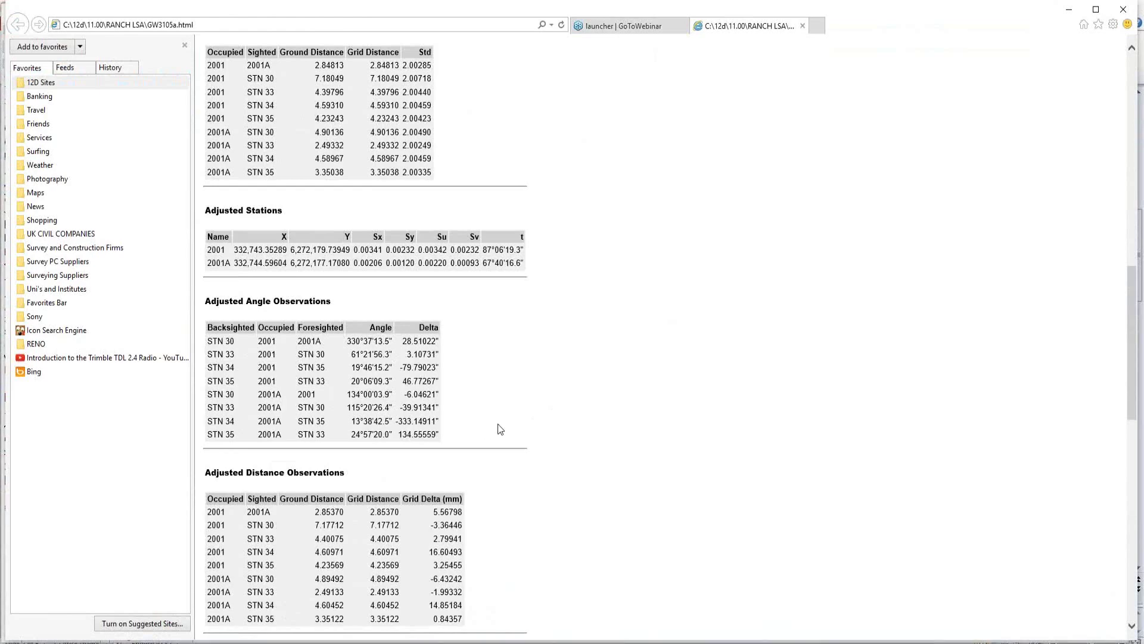
scroll(498, 424, "down", 6)
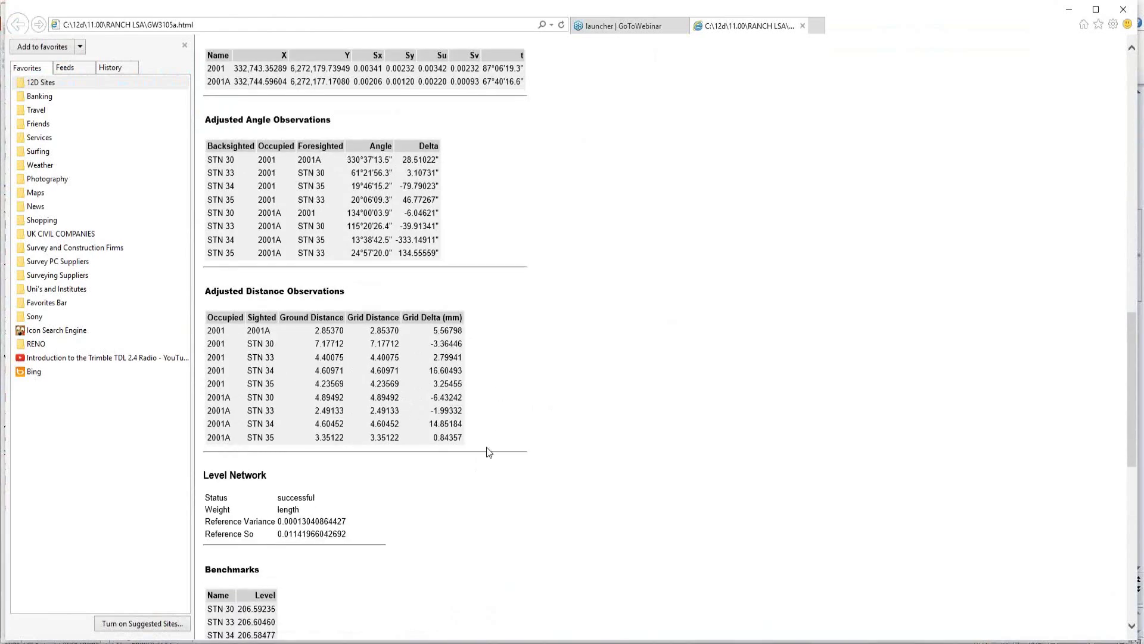
Step: Examine the level network section of the report down to the adjusted height differences, and return to 12d Model
scroll(489, 452, "down", 6)
scroll(400, 381, "down", 6)
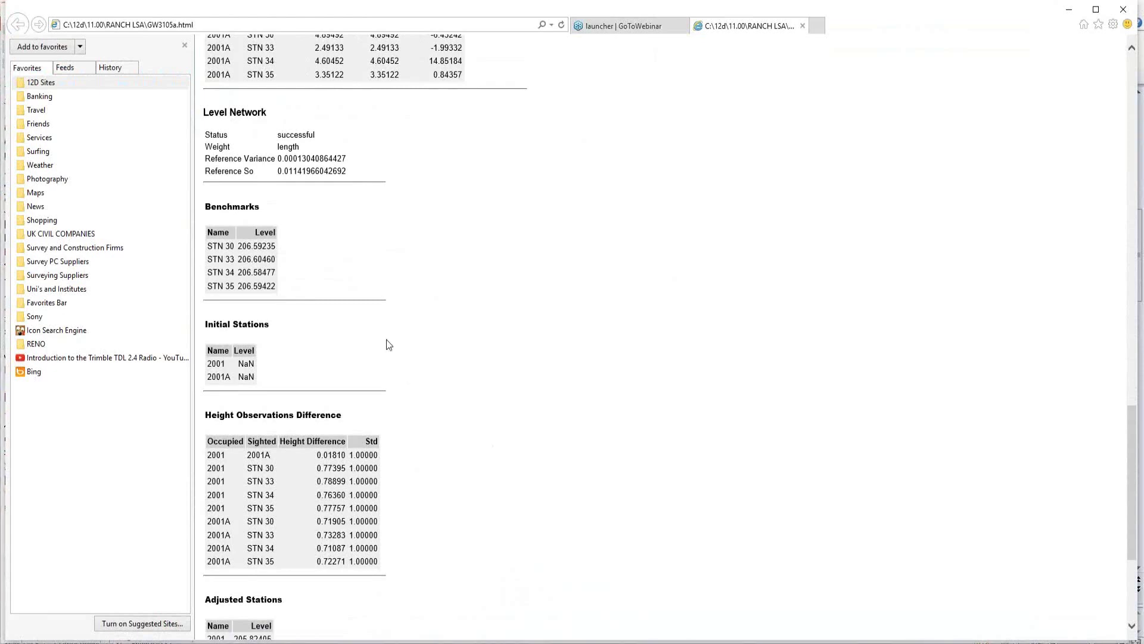
scroll(335, 325, "down", 7)
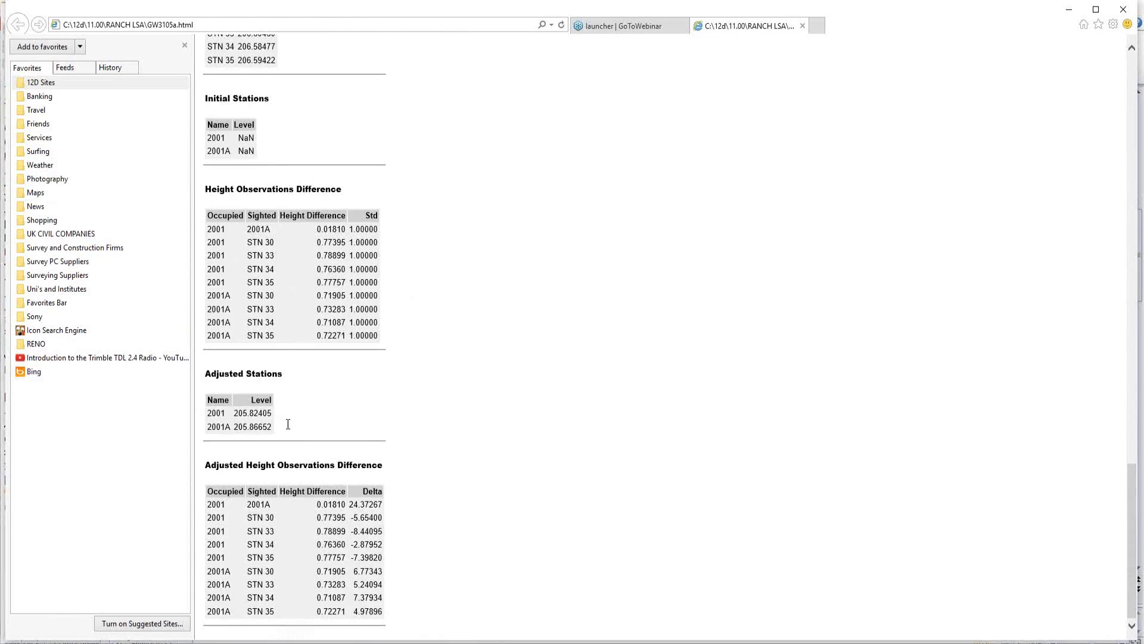
scroll(619, 358, "up", 15)
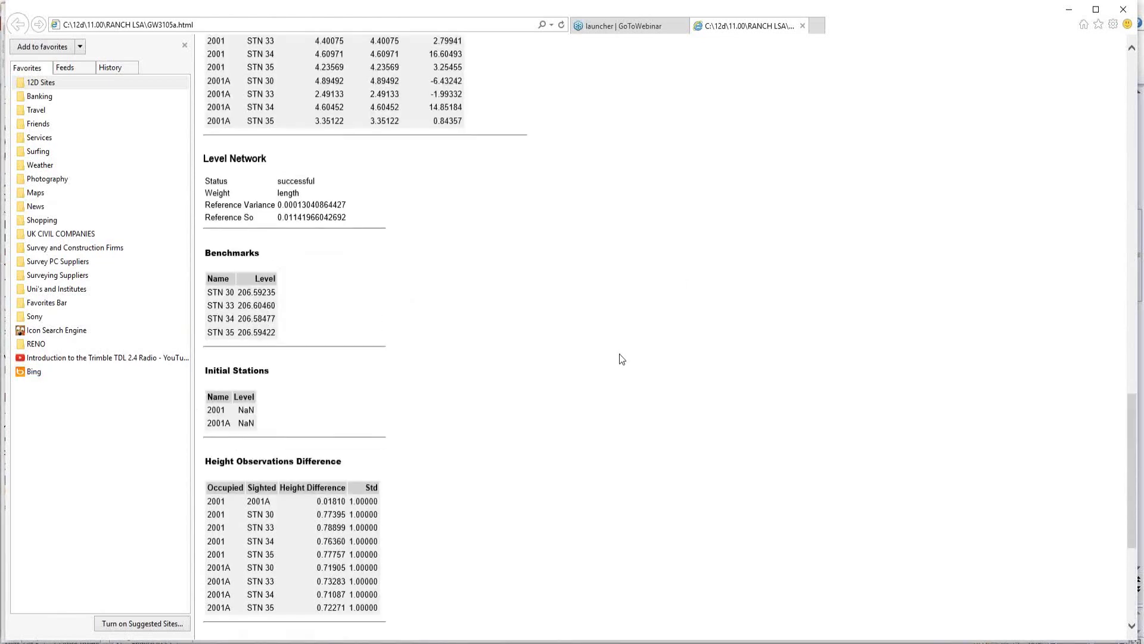
scroll(632, 348, "up", 8)
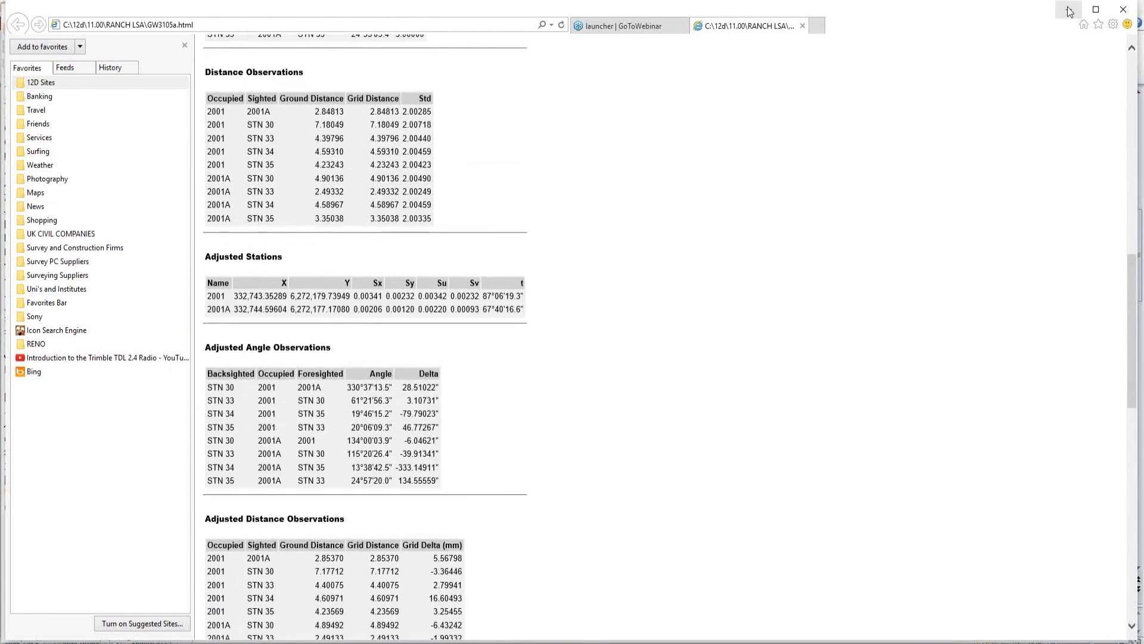
left_click(1068, 13)
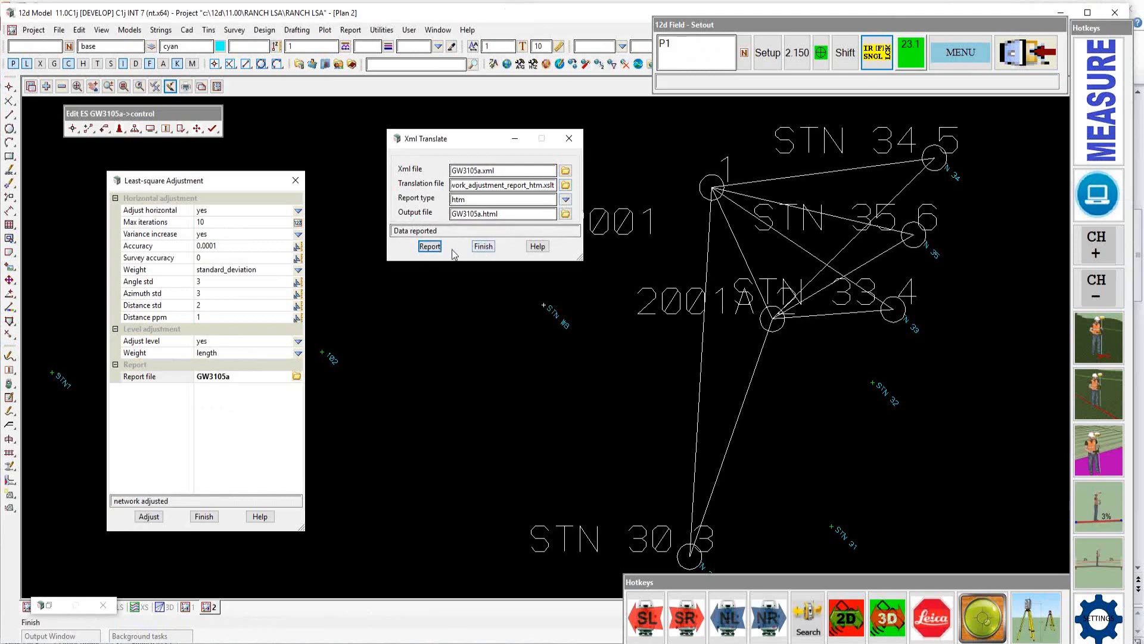
Step: Finish the Xml Translate and Least-square Adjustment dialogs
left_click(487, 247)
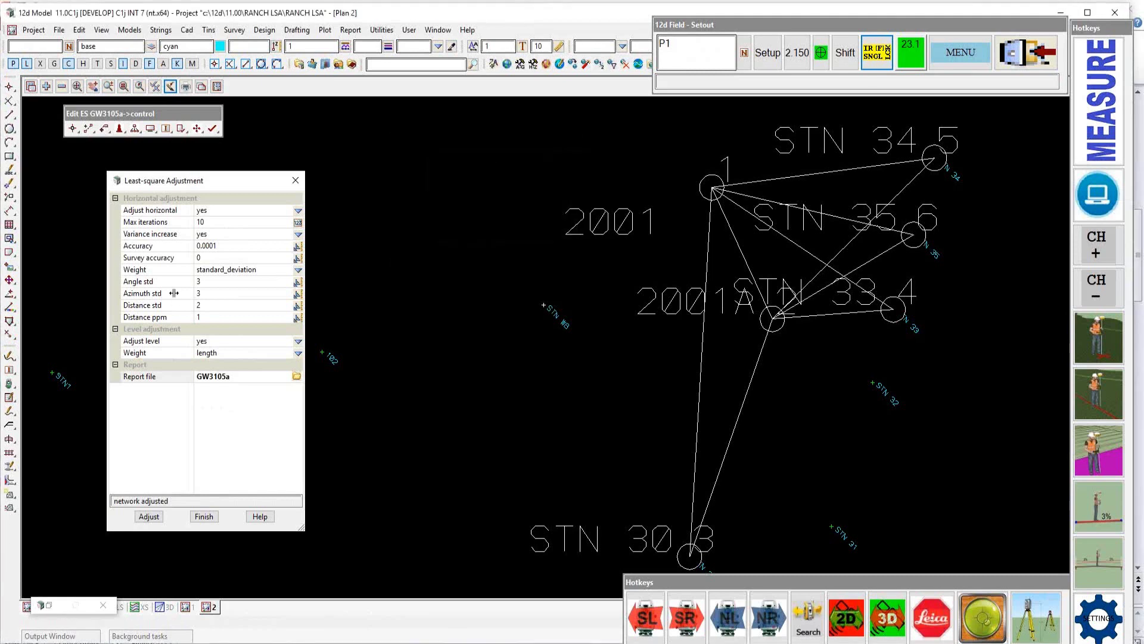
left_click_drag(231, 182, 380, 147)
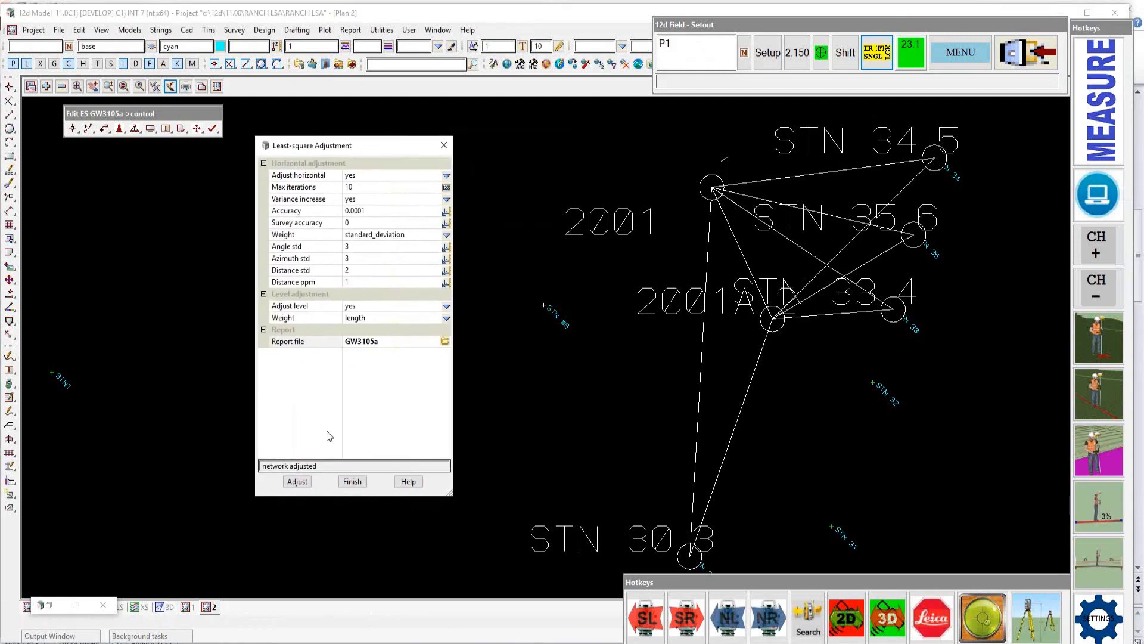
left_click(350, 482)
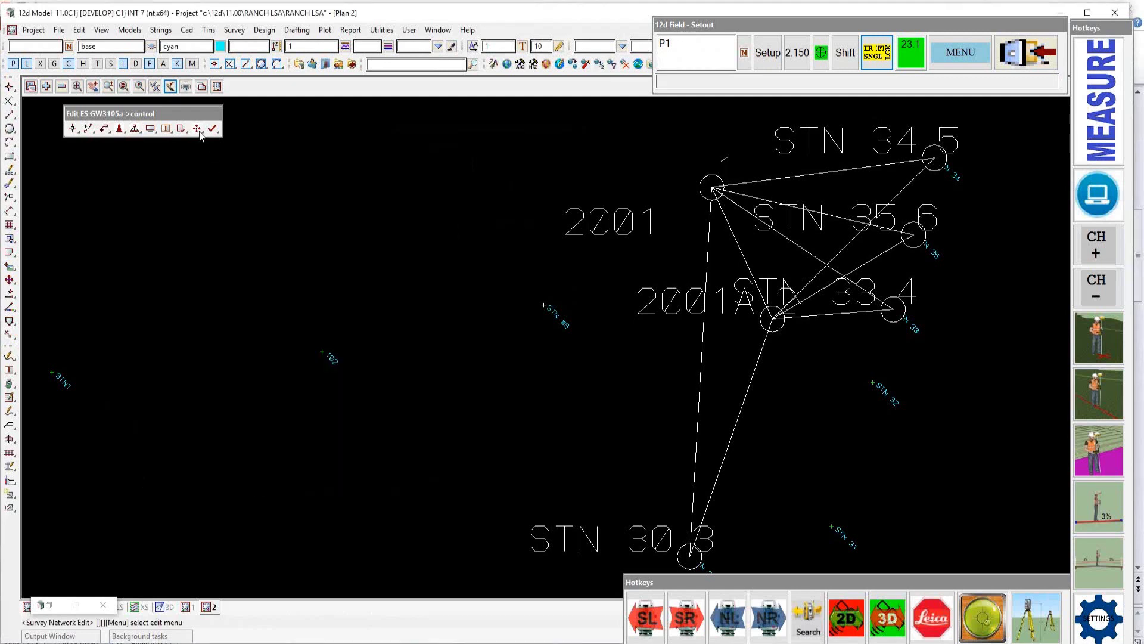
Step: Extract the network points to the model GW3105a with Single string set to no
left_click(196, 129)
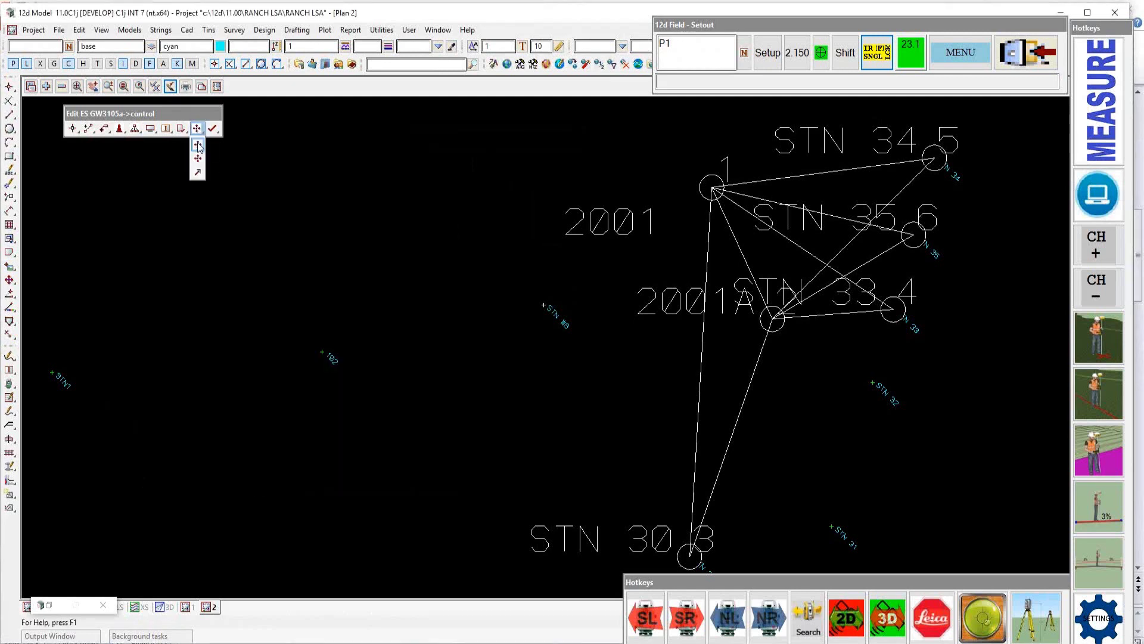
left_click(197, 173)
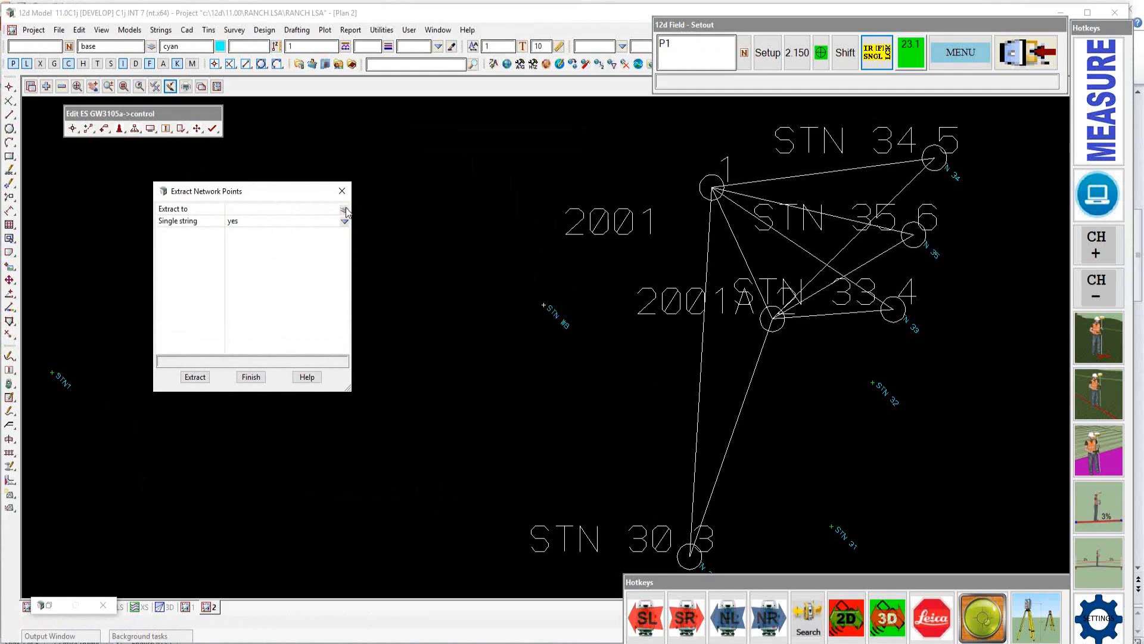
left_click(291, 209)
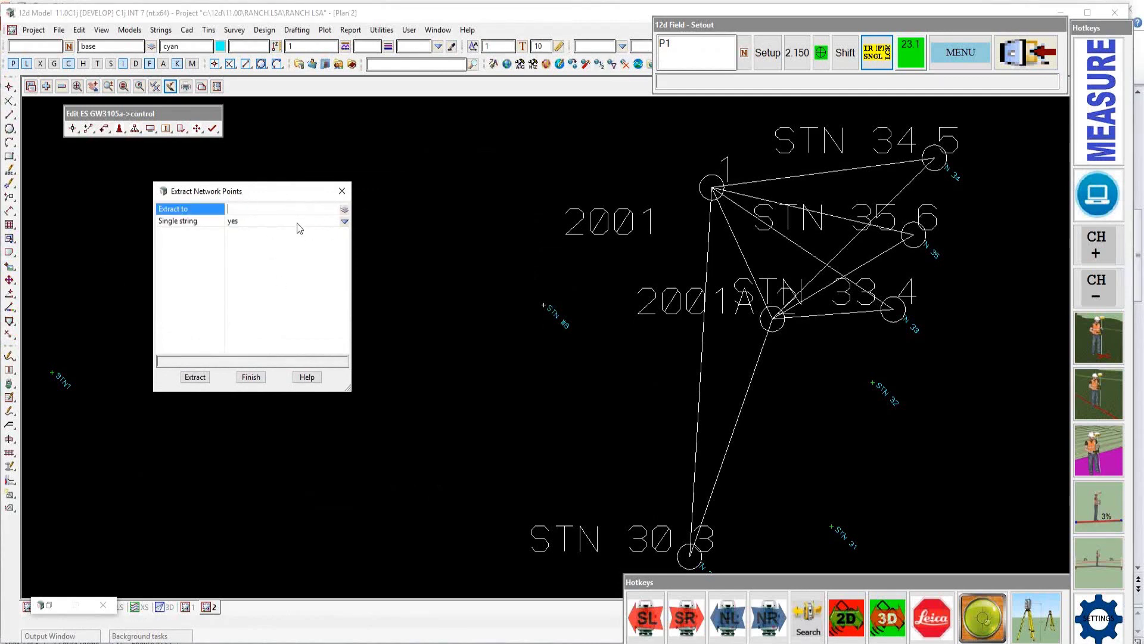
type("GW3105a")
left_click(345, 221)
left_click(357, 250)
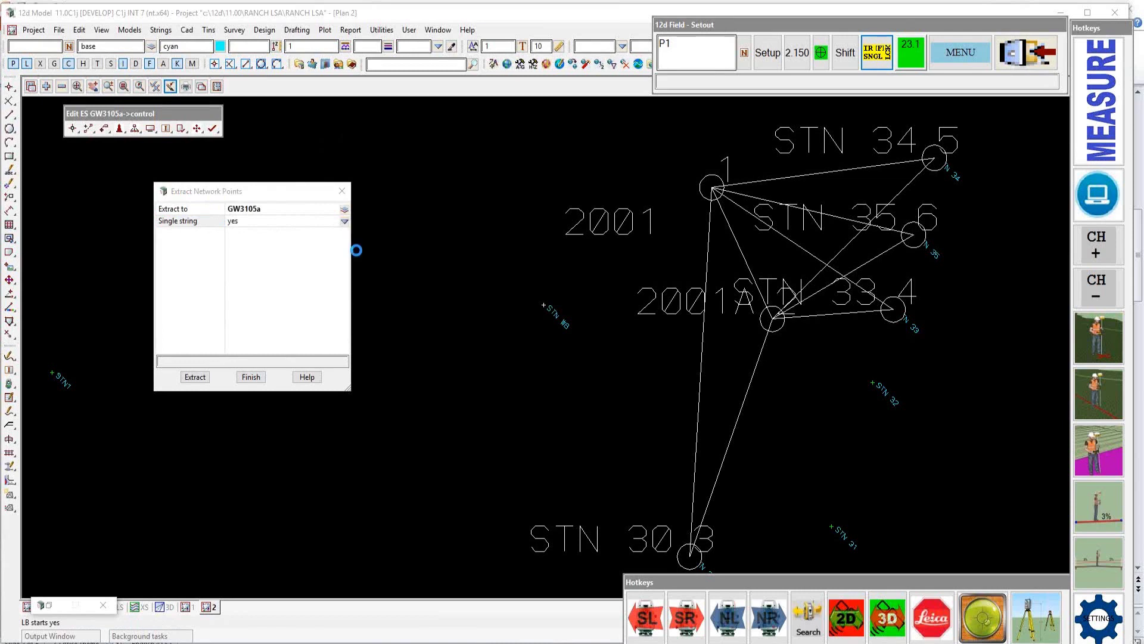
left_click(345, 221)
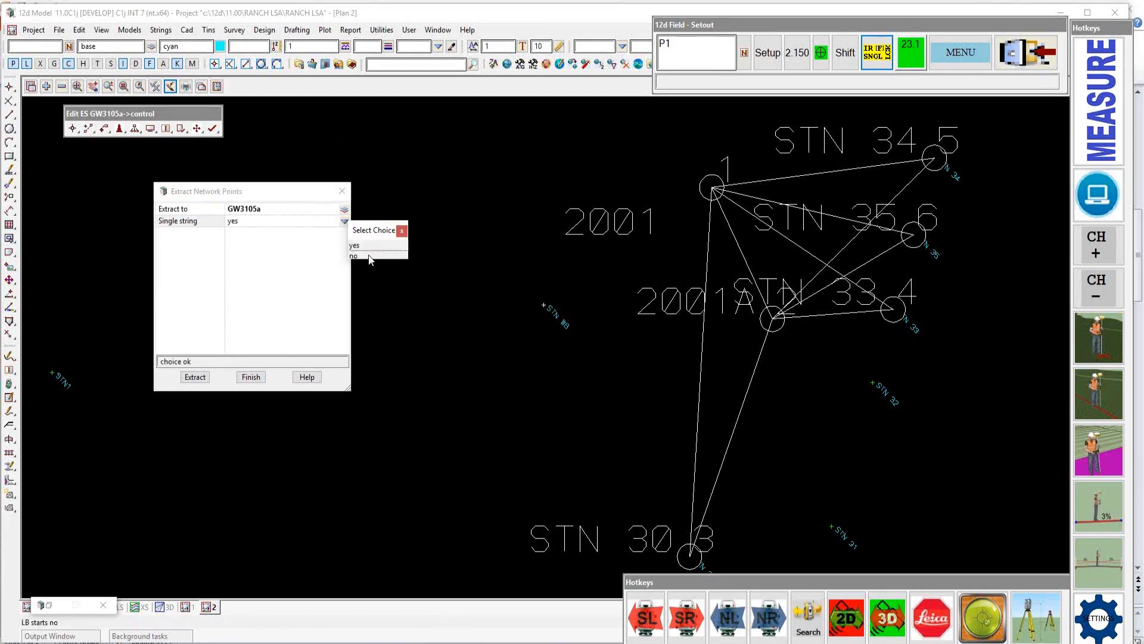
left_click(371, 257)
left_click(195, 377)
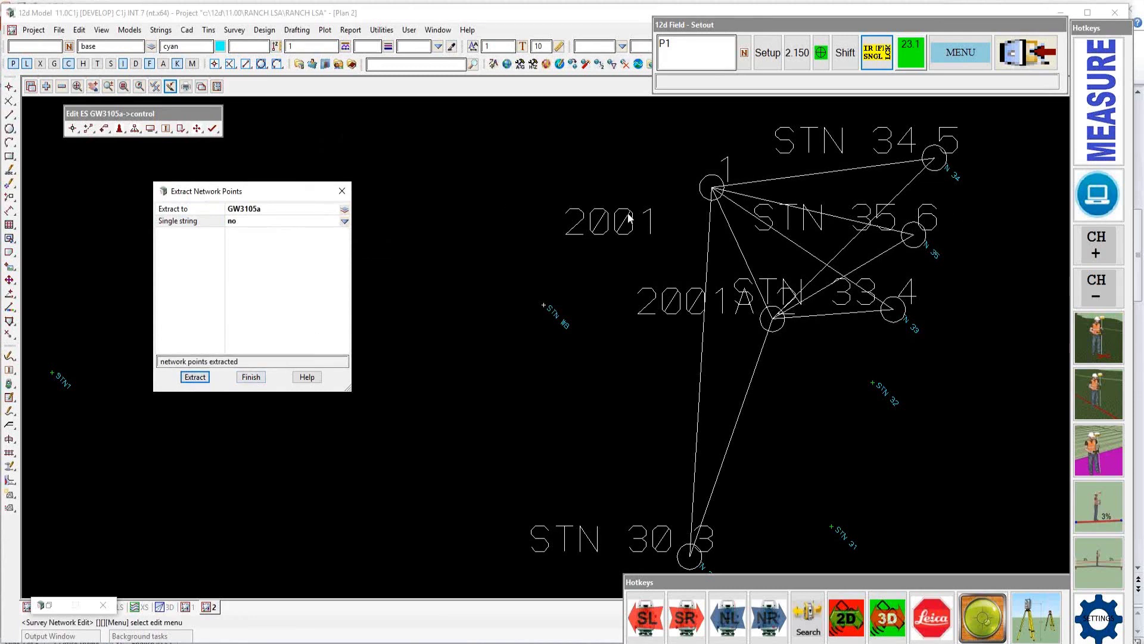
Step: Add the model LSA3105a to plan view 2
left_click(104, 127)
left_click(46, 86)
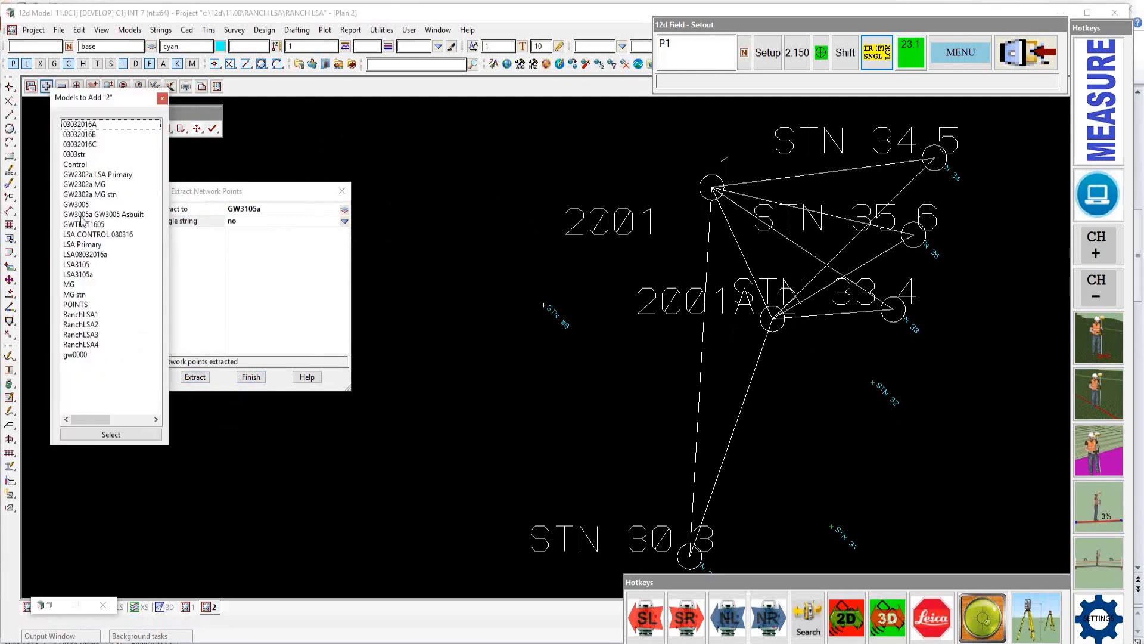
left_click(79, 274)
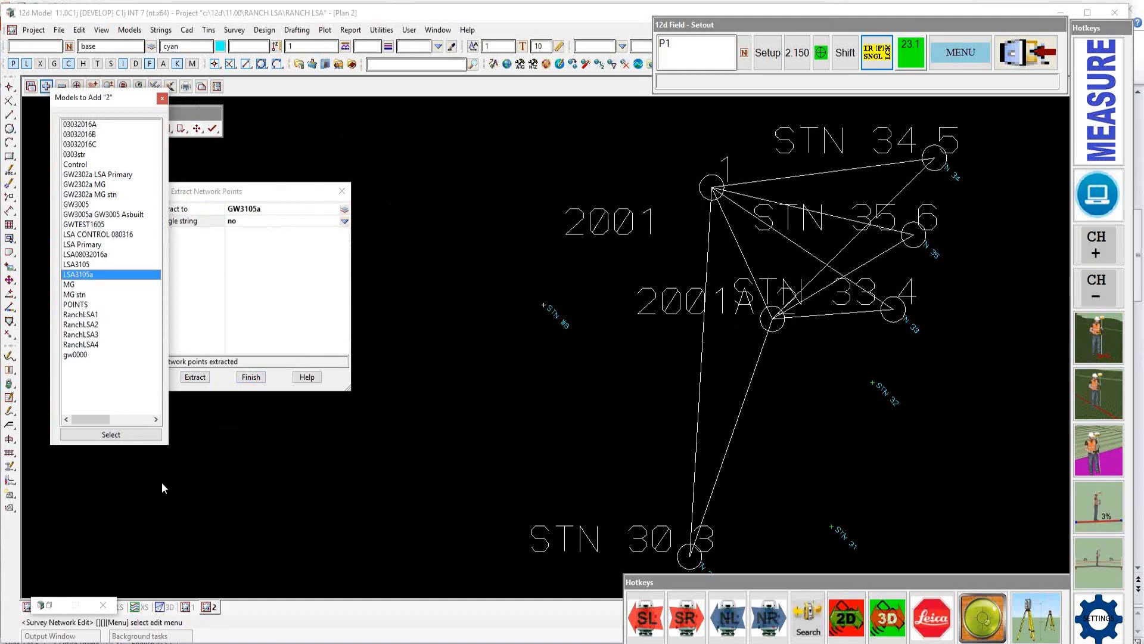
left_click(129, 439)
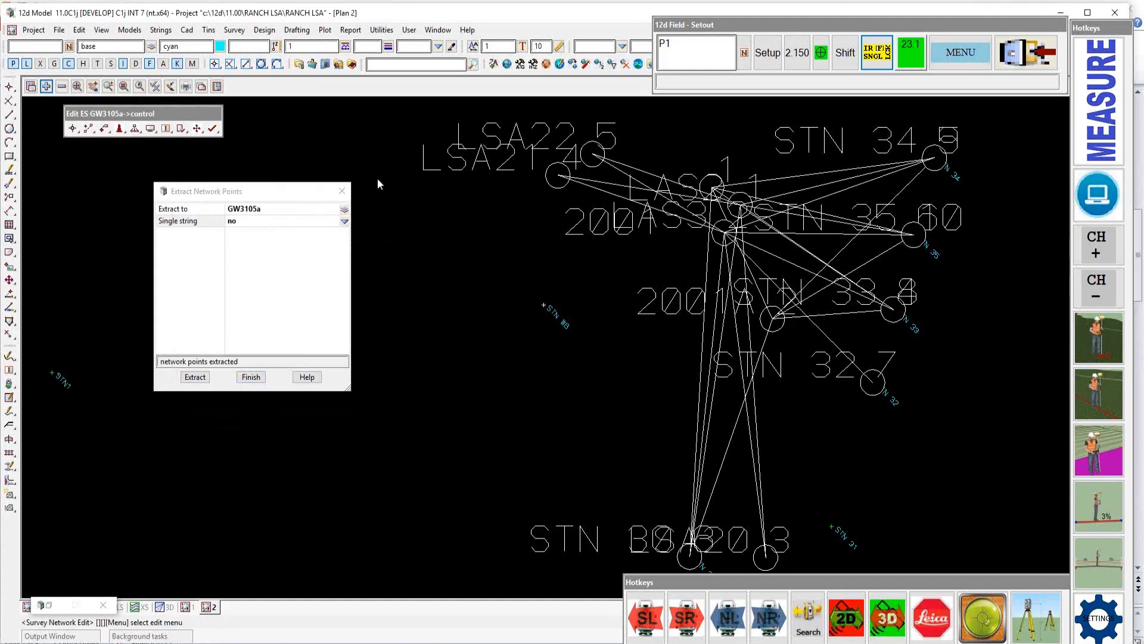
Step: Remove the model LSA3105a from plan view 2
left_click(61, 87)
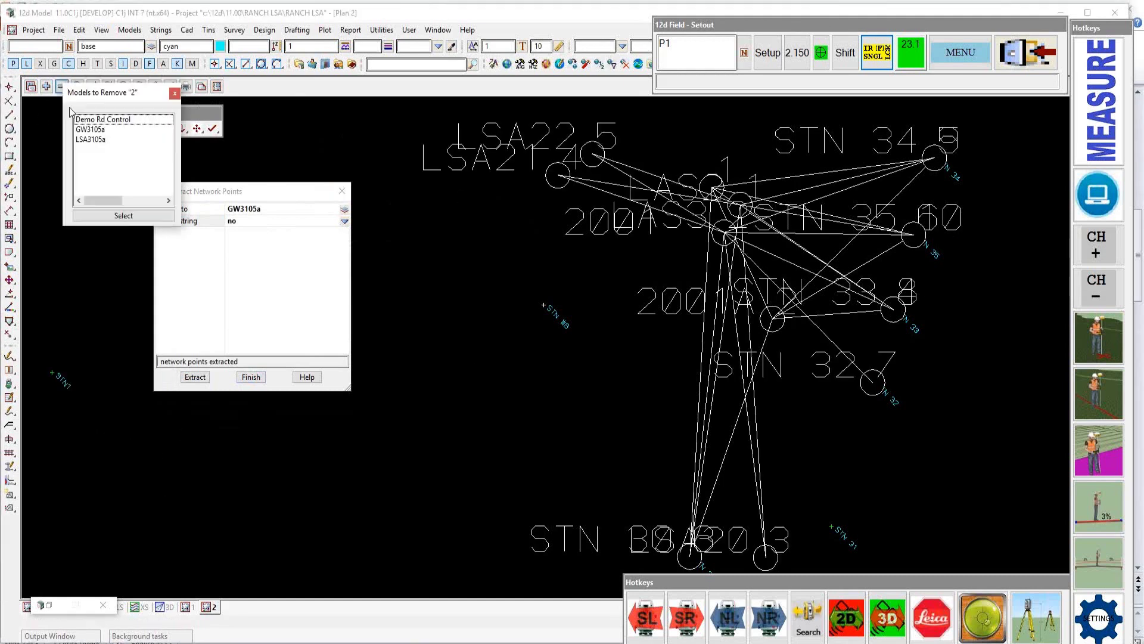
double_click(82, 140)
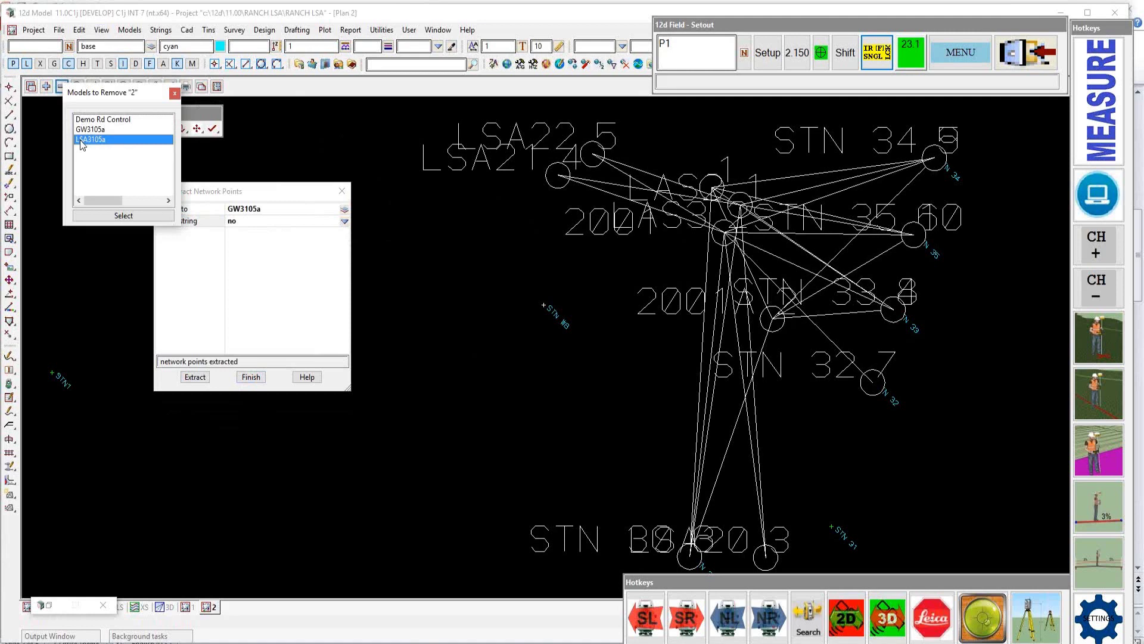
left_click(46, 87)
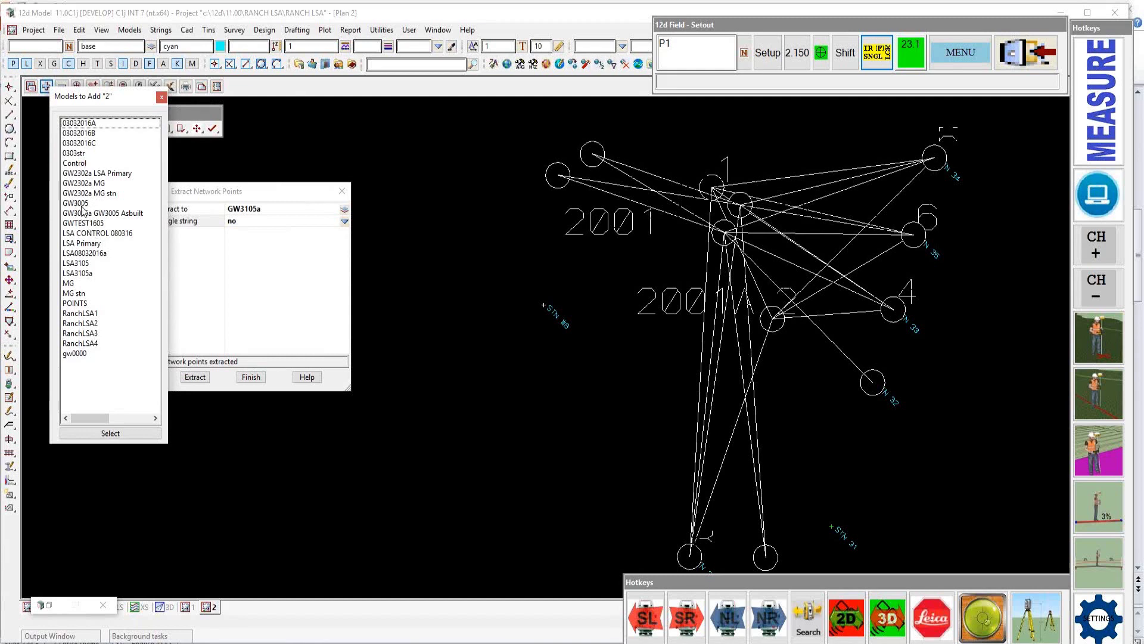
left_click(161, 97)
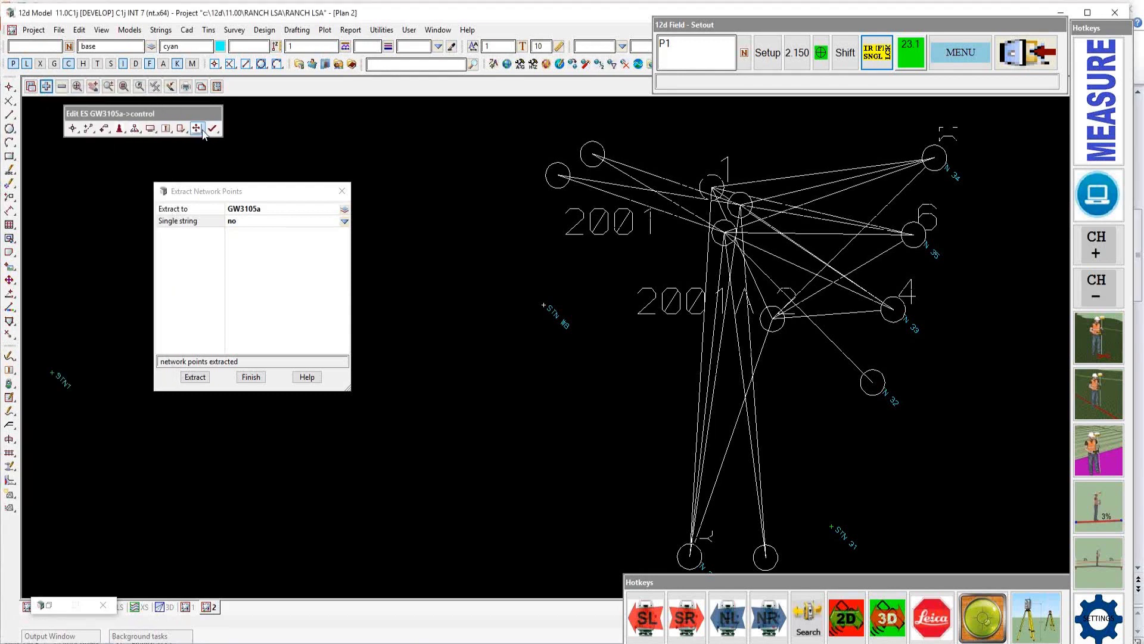
Step: Extract the network points to the model GWGW with Single string kept at no, and finish the extraction
mouse_move(197, 128)
left_click(265, 208)
left_click_drag(265, 209, 226, 210)
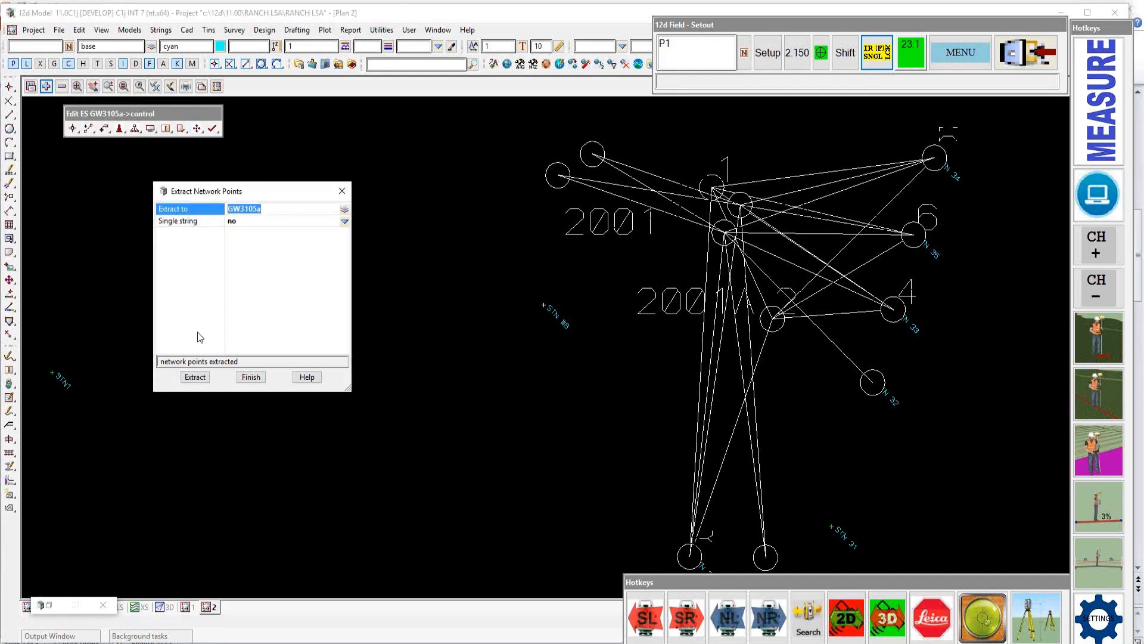
type("C")
key("BackSpace")
type("GW")
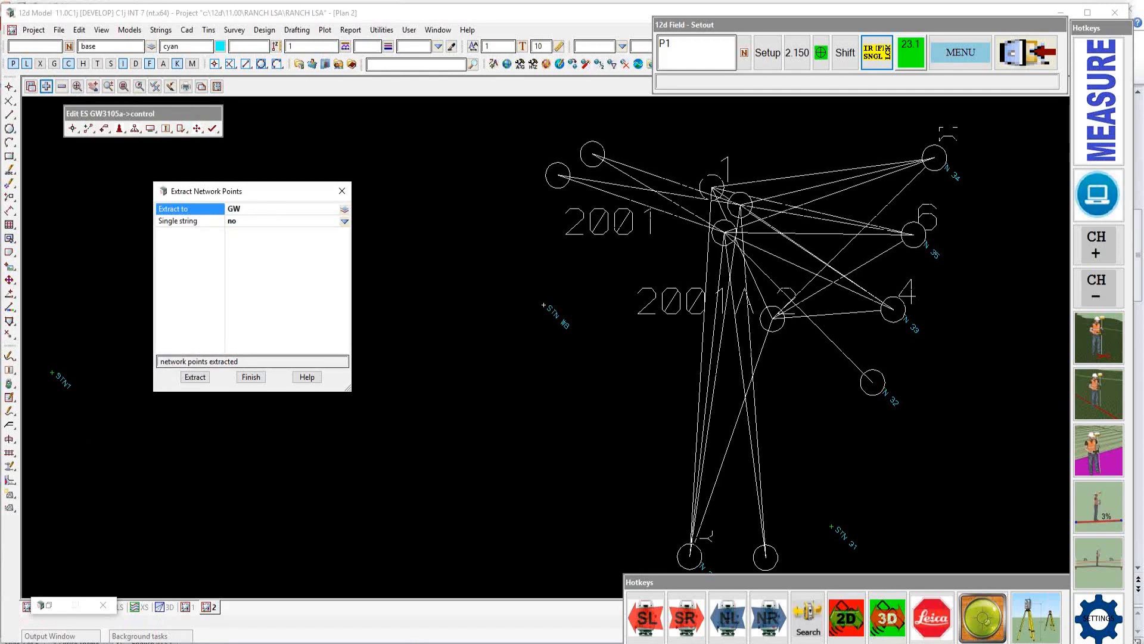
type("GW")
key("Return")
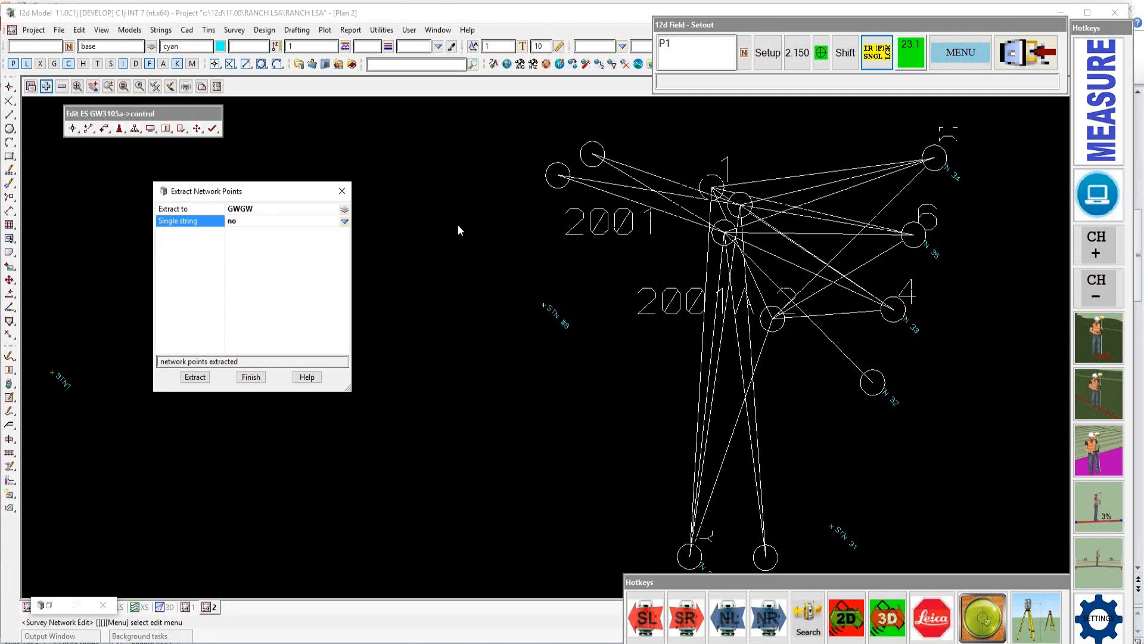
left_click(201, 376)
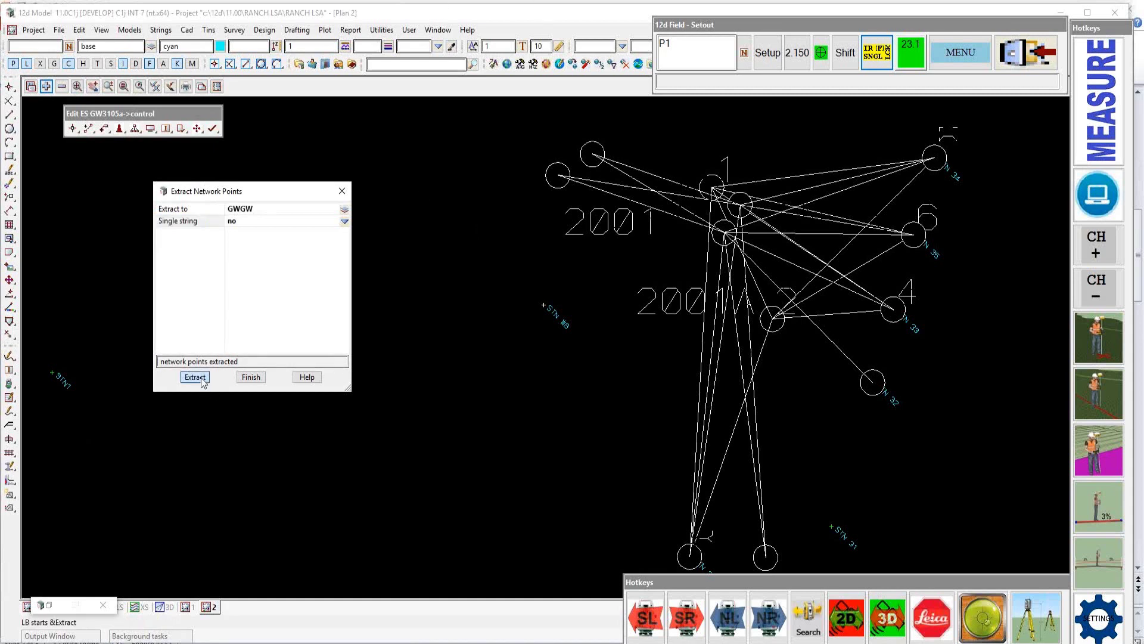
left_click(250, 377)
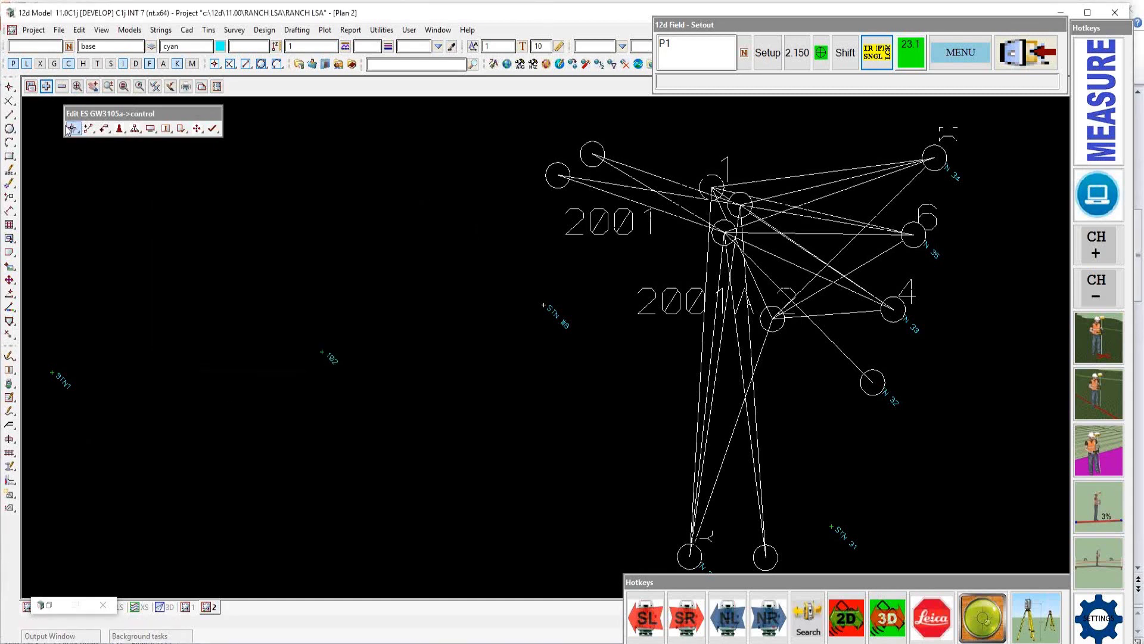
Step: Add the model GWGW to plan view 2 and inspect the extracted point at station 2001A
left_click(46, 87)
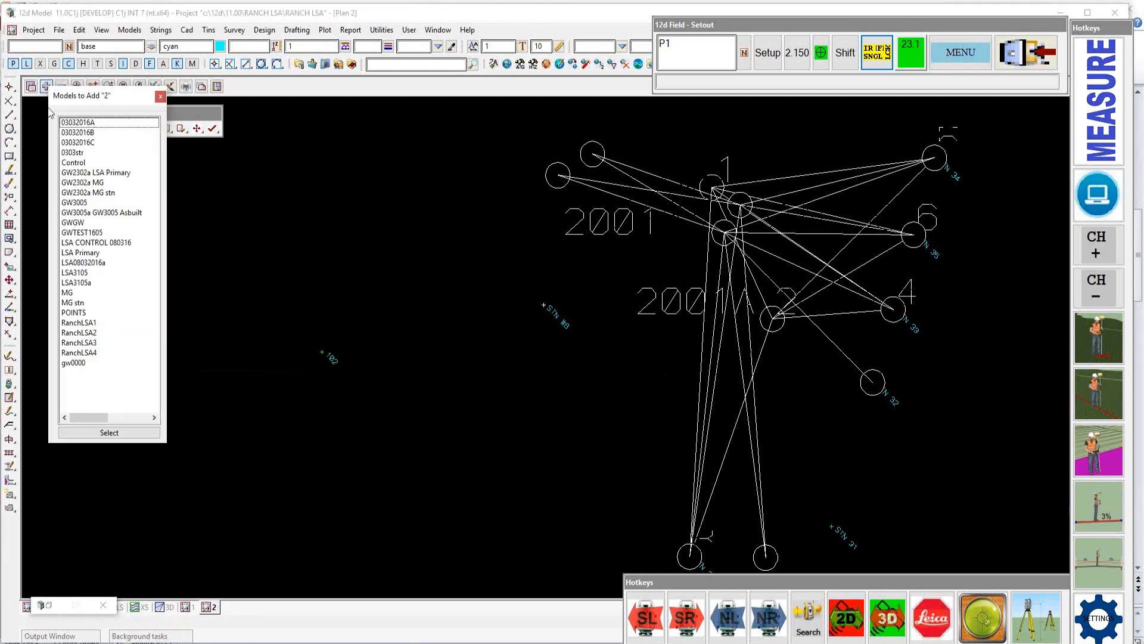
left_click(89, 223)
left_click(124, 431)
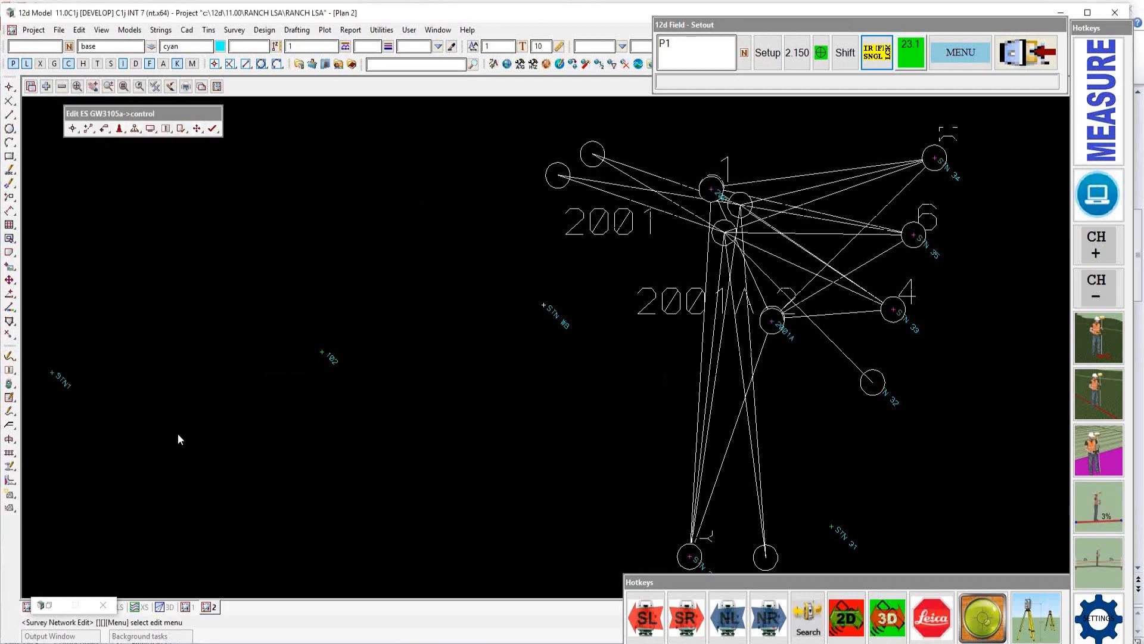
scroll(754, 372, "up", 4)
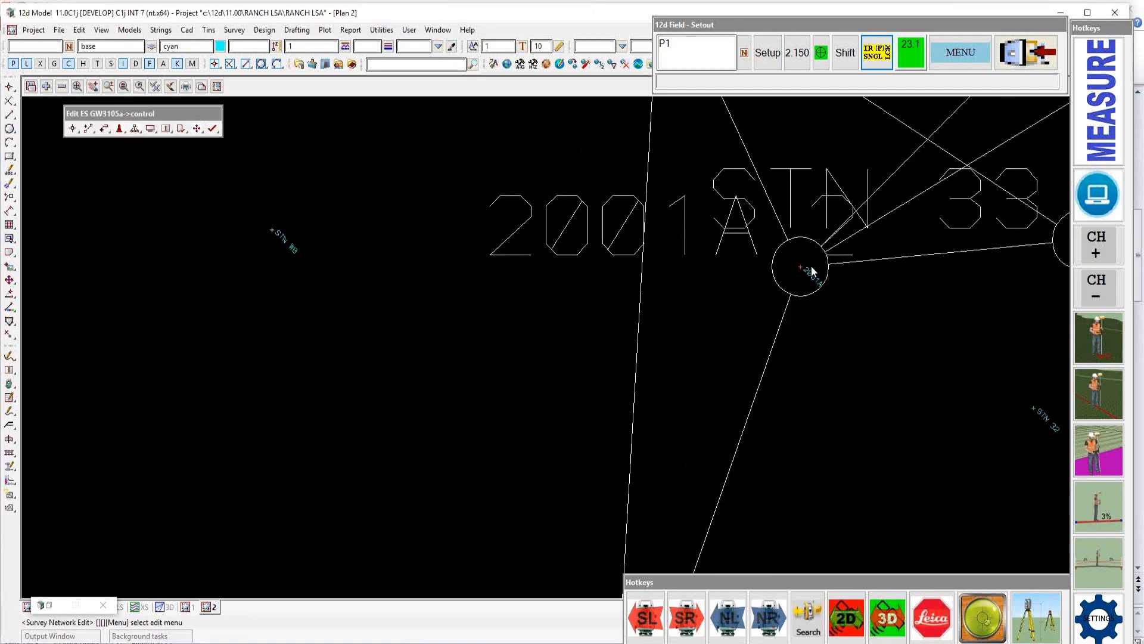
scroll(756, 305, "down", 4)
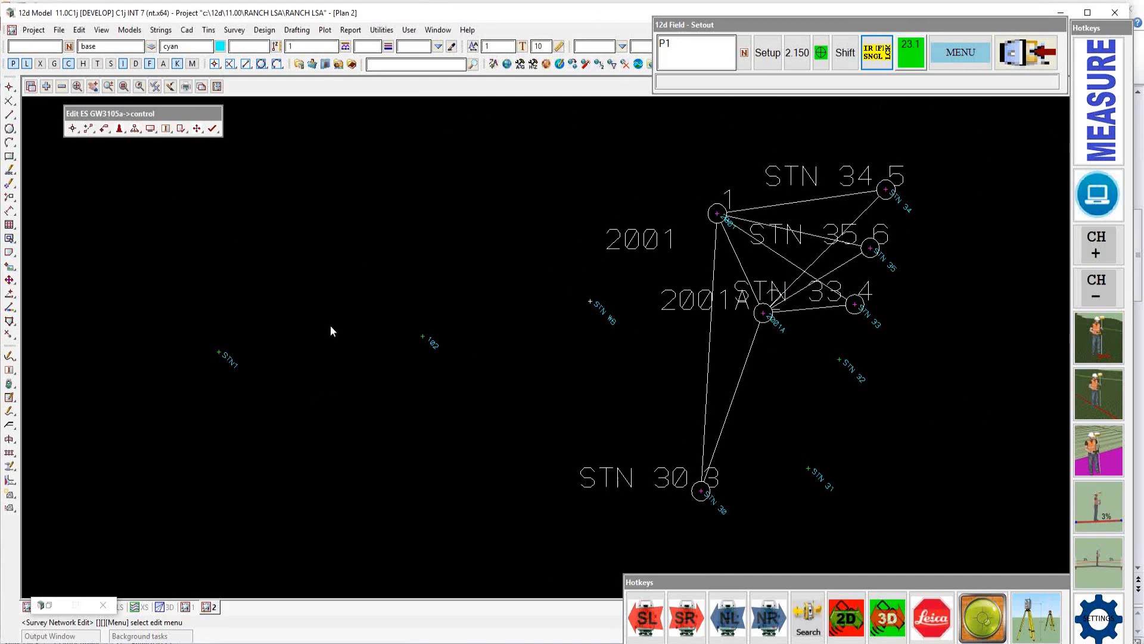
left_click(956, 55)
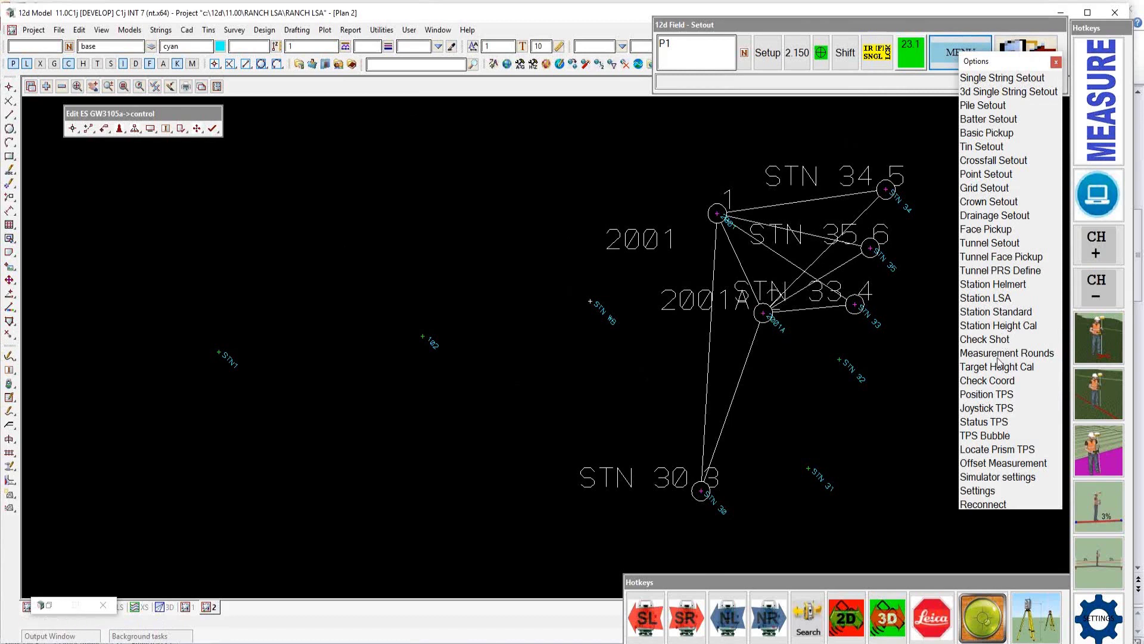
left_click(1056, 62)
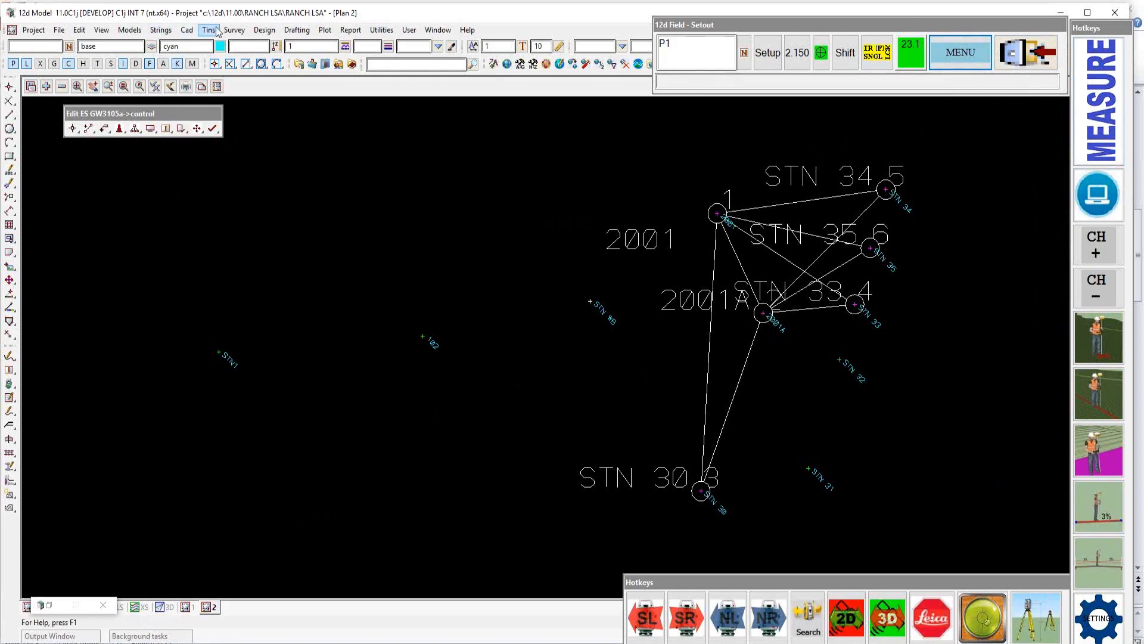
left_click(241, 31)
mouse_move(265, 75)
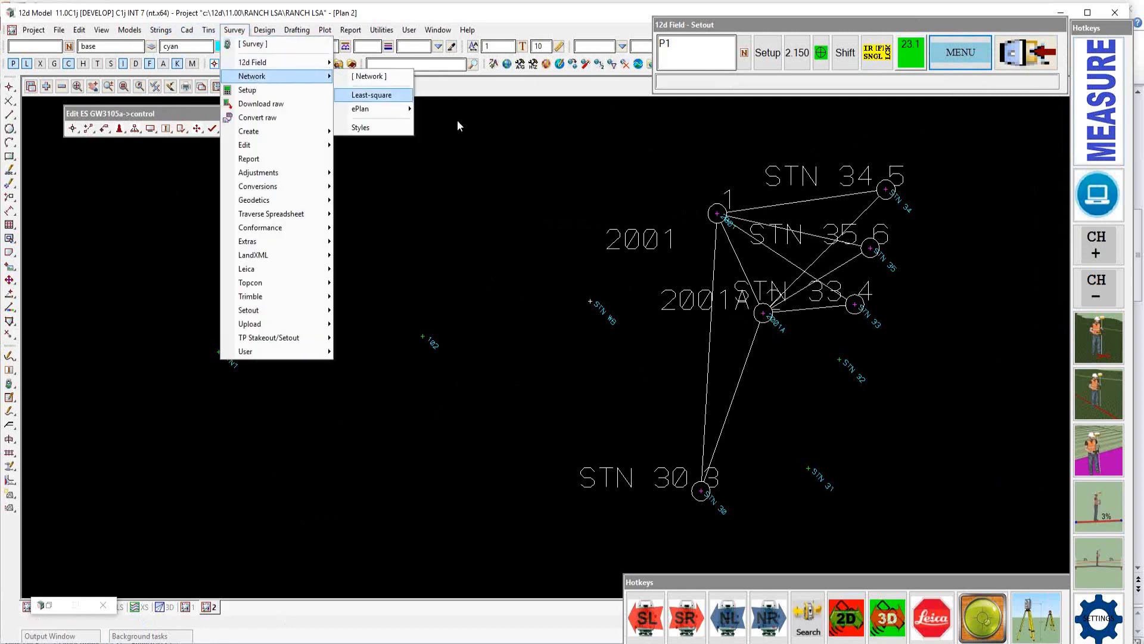
left_click(352, 413)
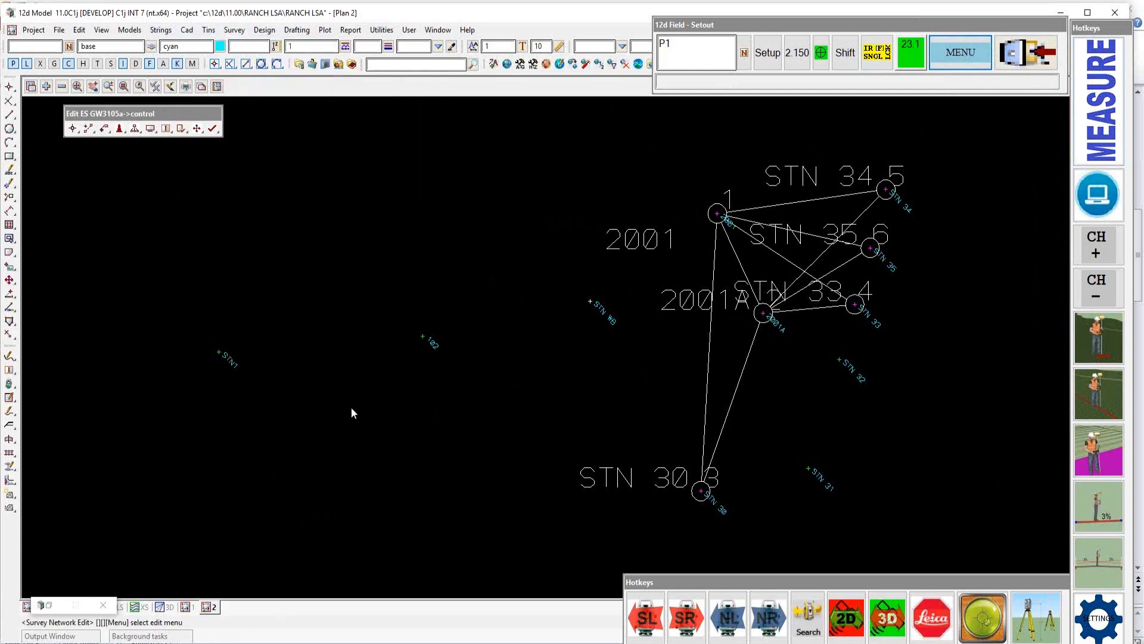